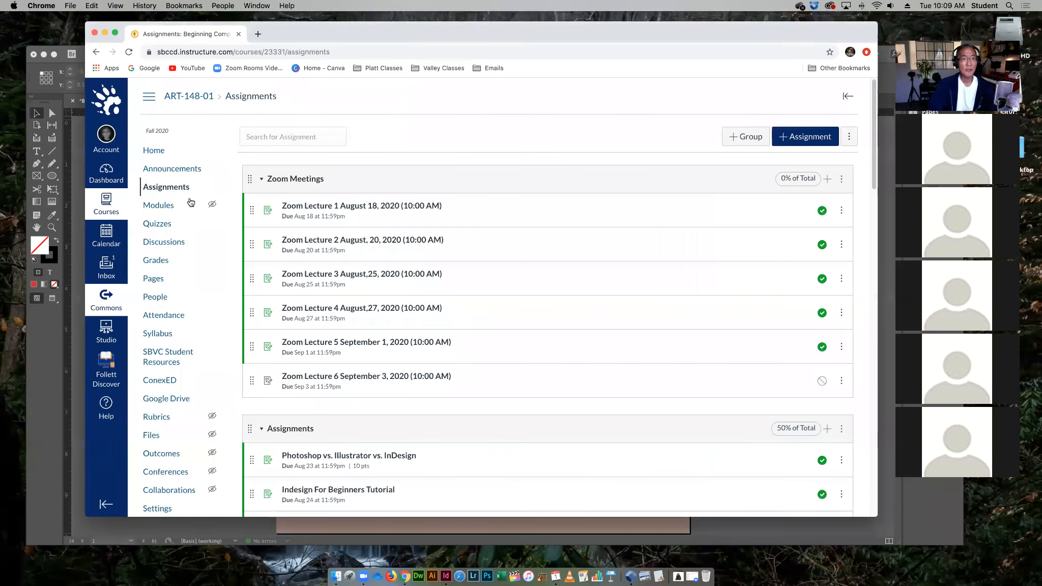
- Open the Canva for Beginners Tutorial assignment from the course's assignment list
scroll(370, 348, down, 2)
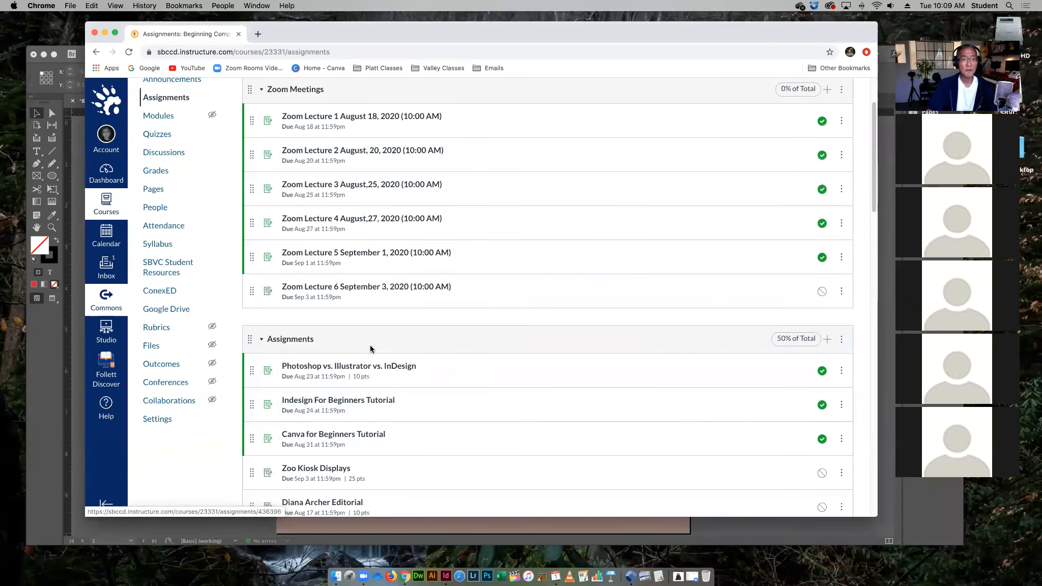
click(345, 439)
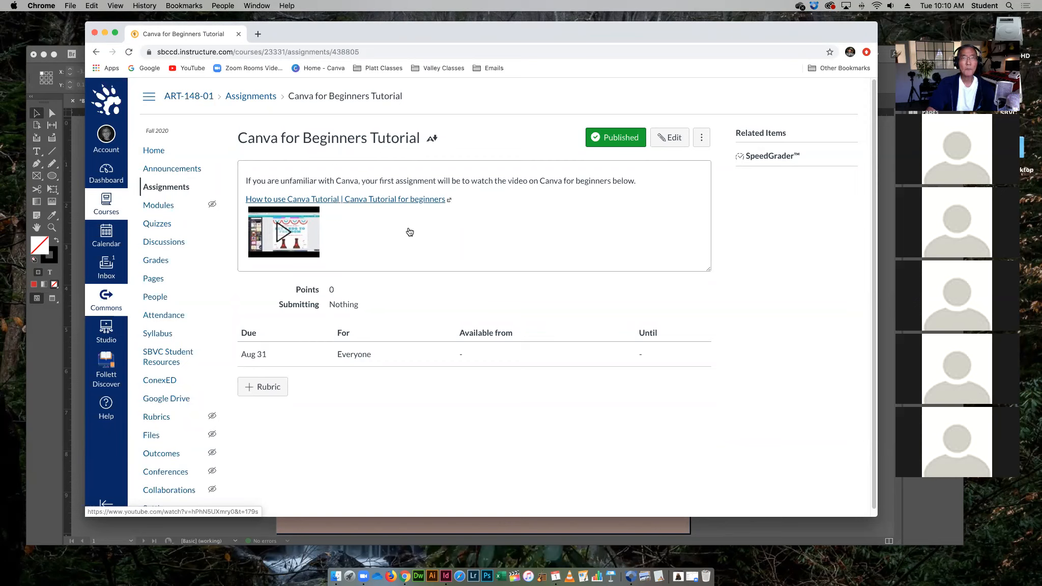
- Load canva.com in a new browser tab and open the Art 148 Beginning Computer Graphics folder
click(257, 34)
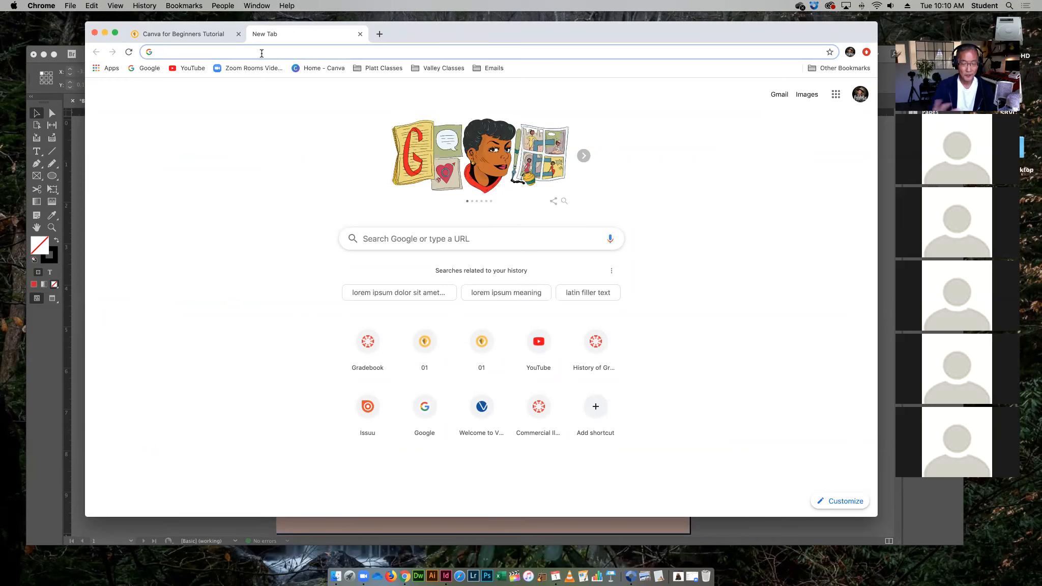
text(canva.com)
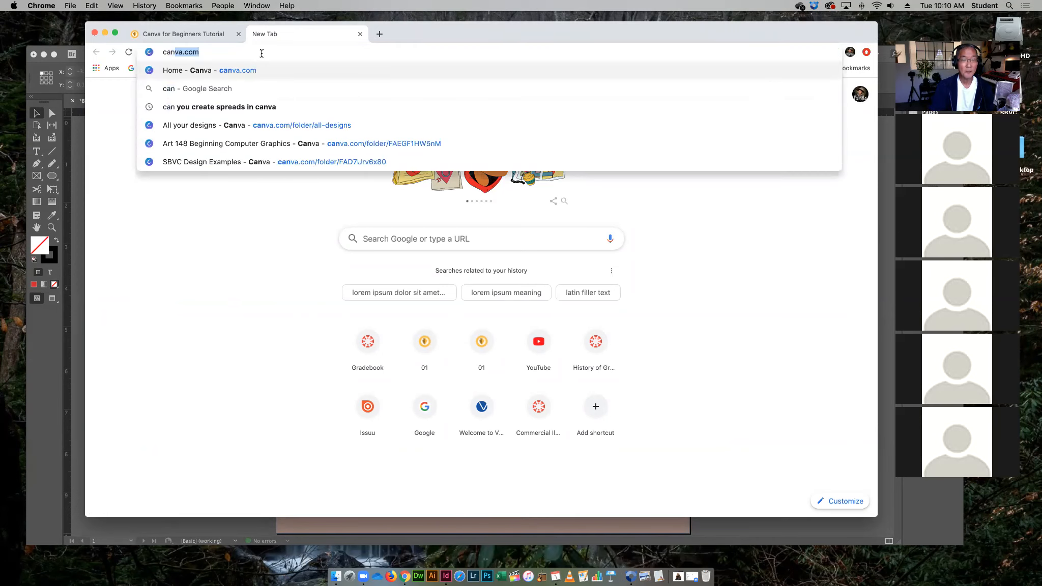
key(Return)
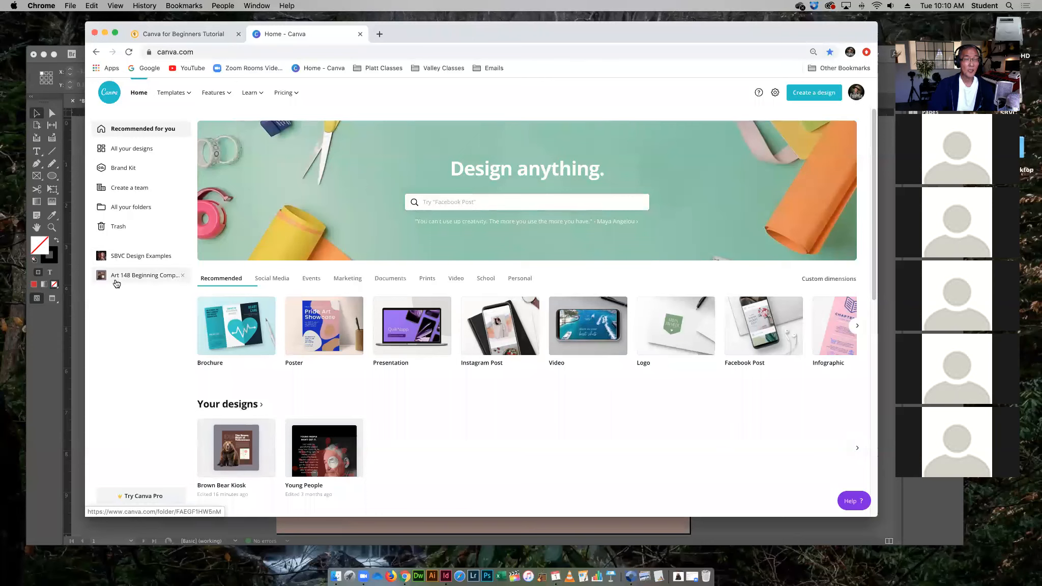
click(143, 278)
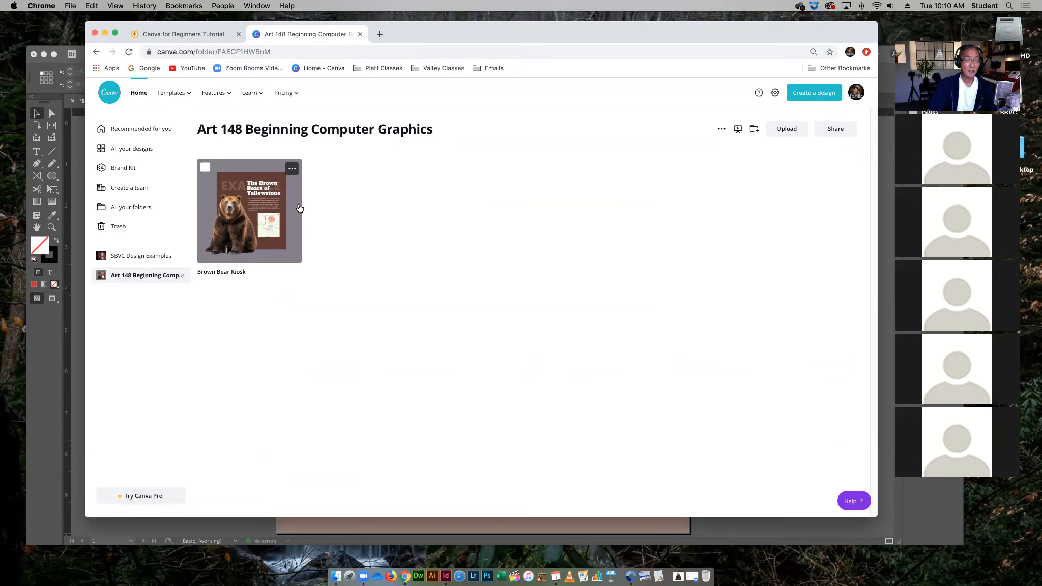
- Switch to InDesign and display the Brown Bear Demo layout in preview mode without guides and frame edges
click(44, 379)
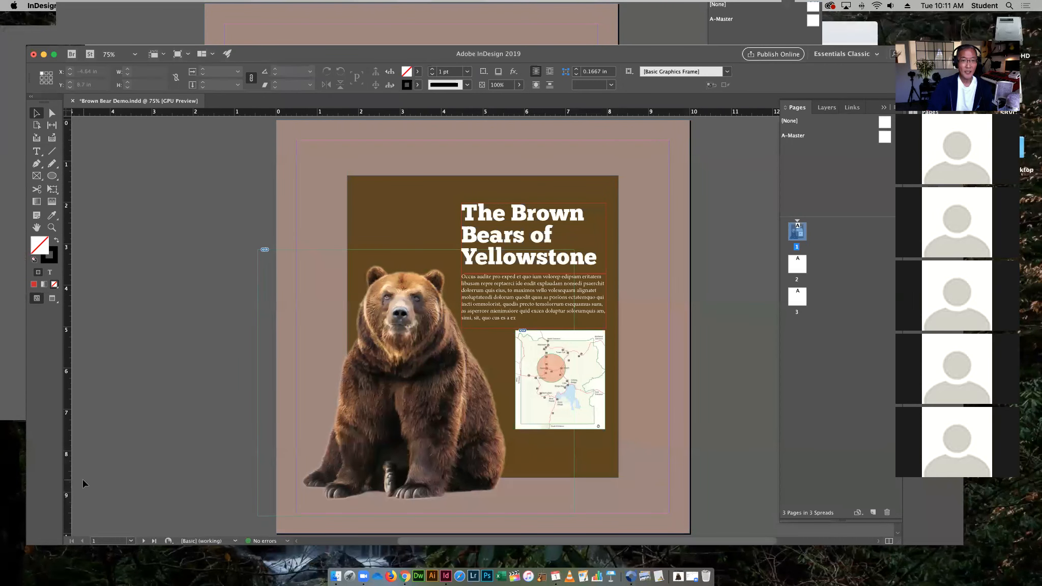
key(w)
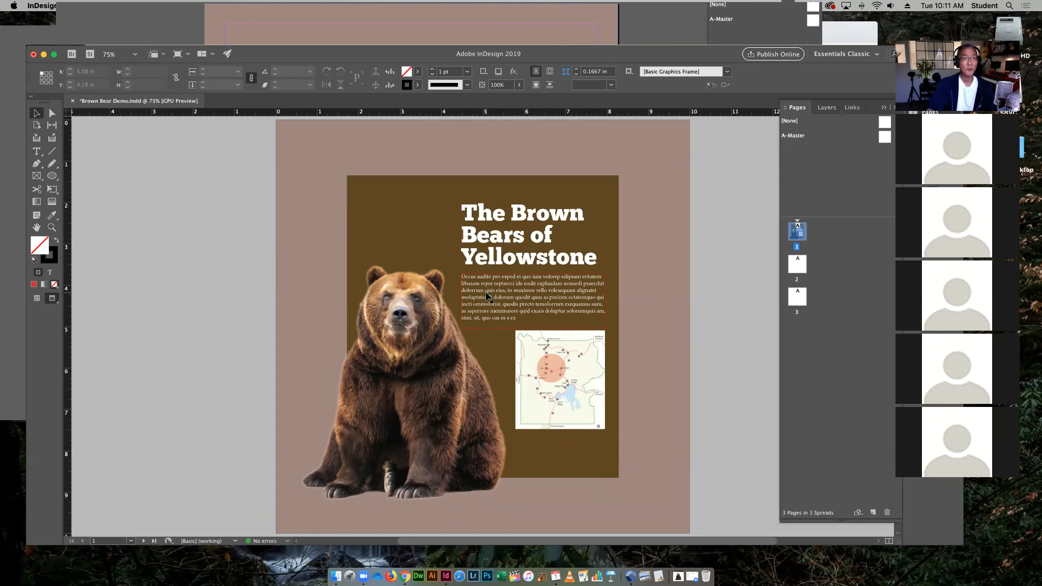
- Switch back to Chrome, view the Brown Bear Kiosk design in Canva and return to the Canva home page
click(516, 34)
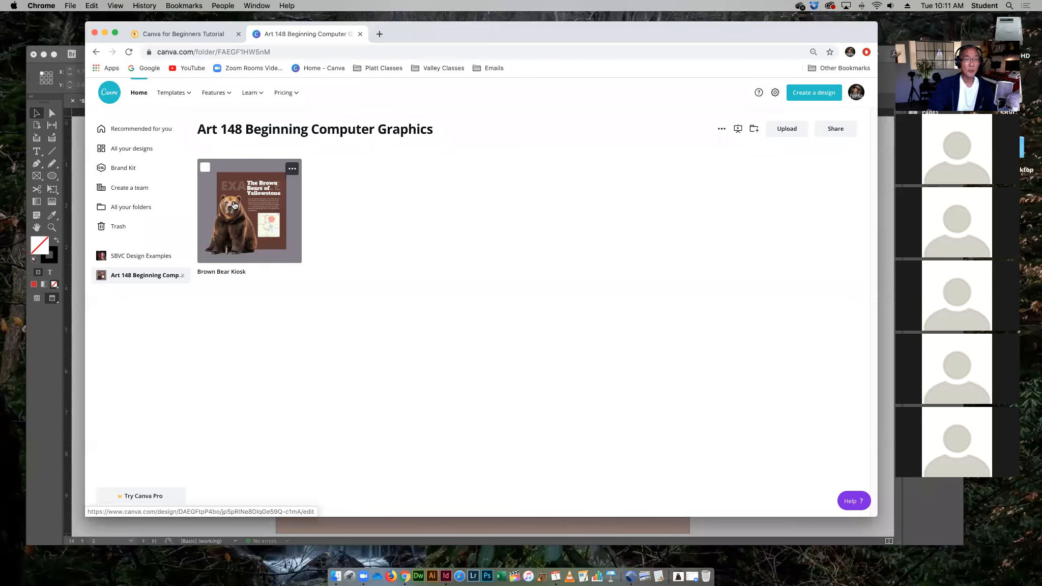
click(293, 227)
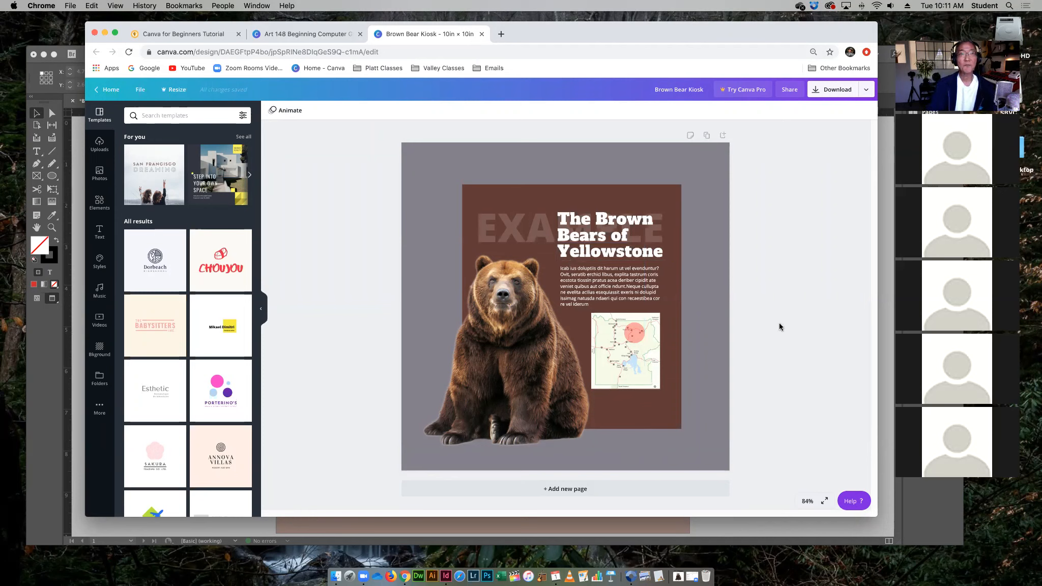
click(110, 92)
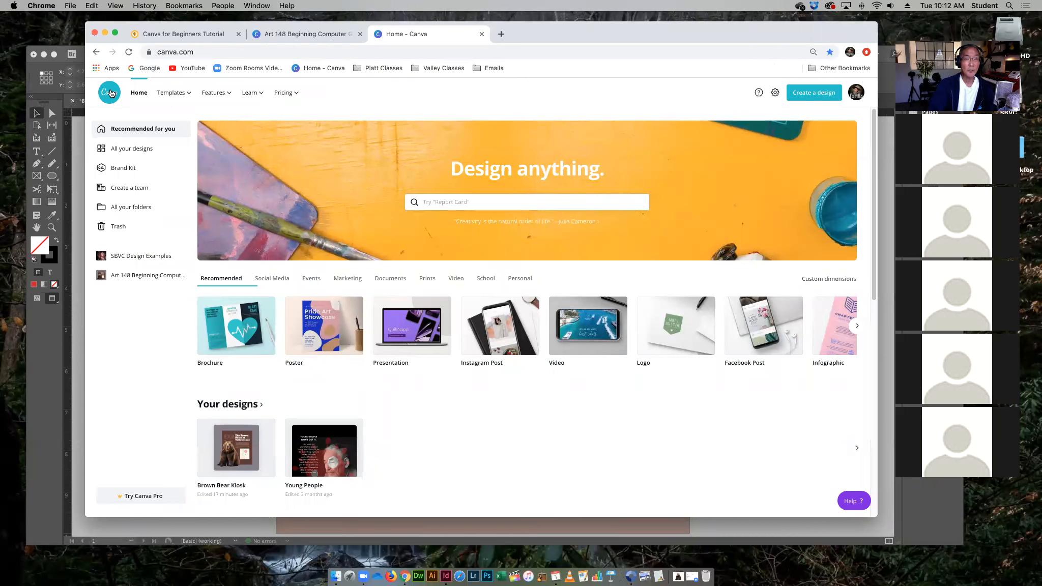
- Go back to the course site's assignment list and open the Zoo Kiosk Displays assignment
click(189, 35)
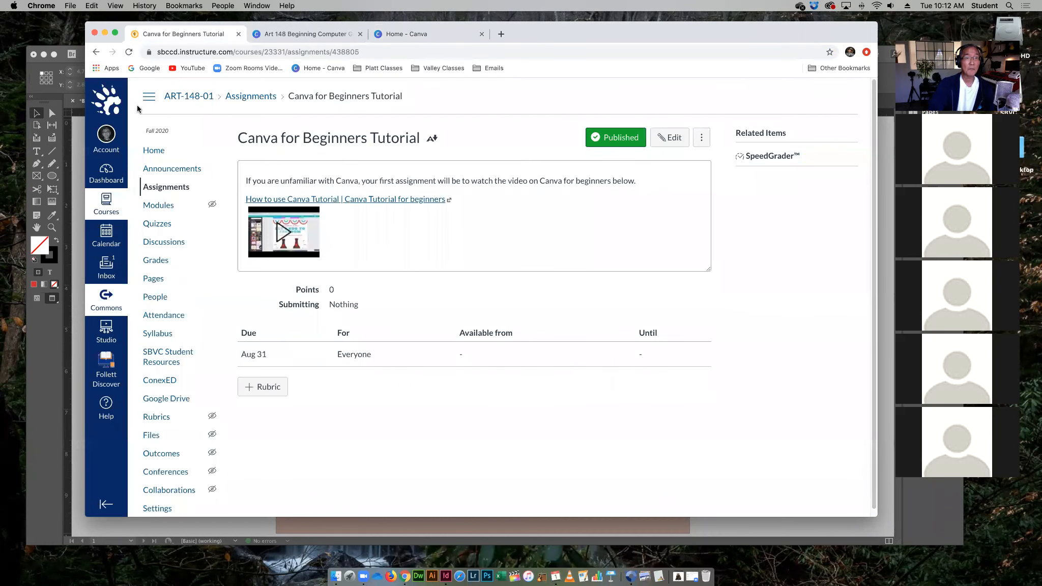
click(178, 188)
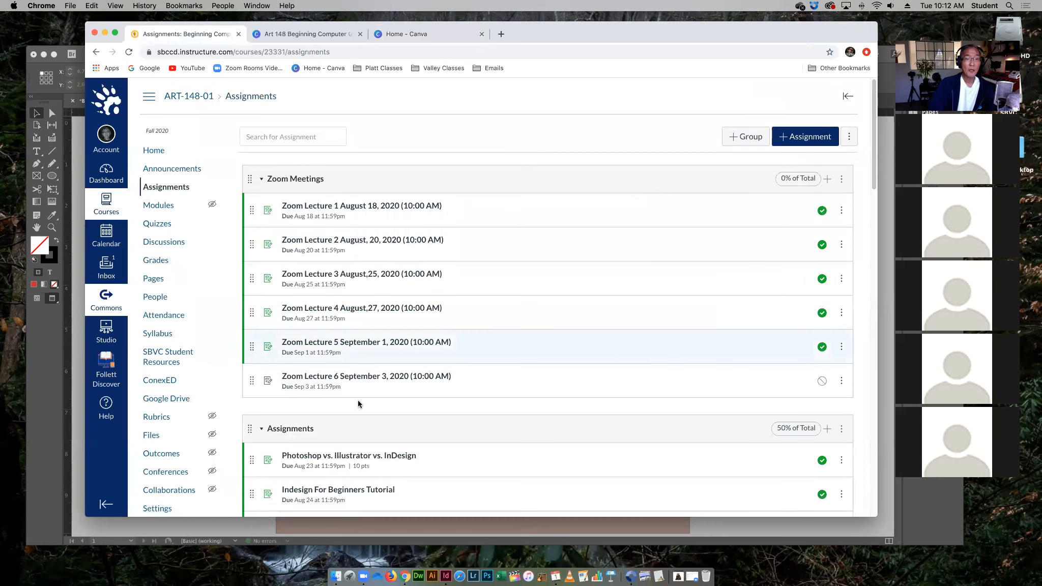
scroll(370, 439, down, 5)
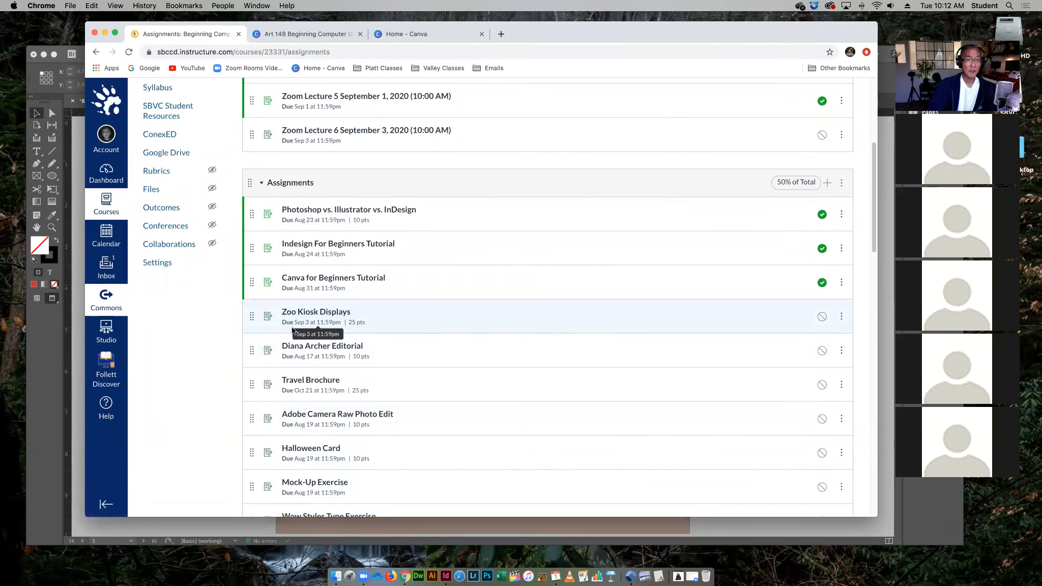
click(339, 317)
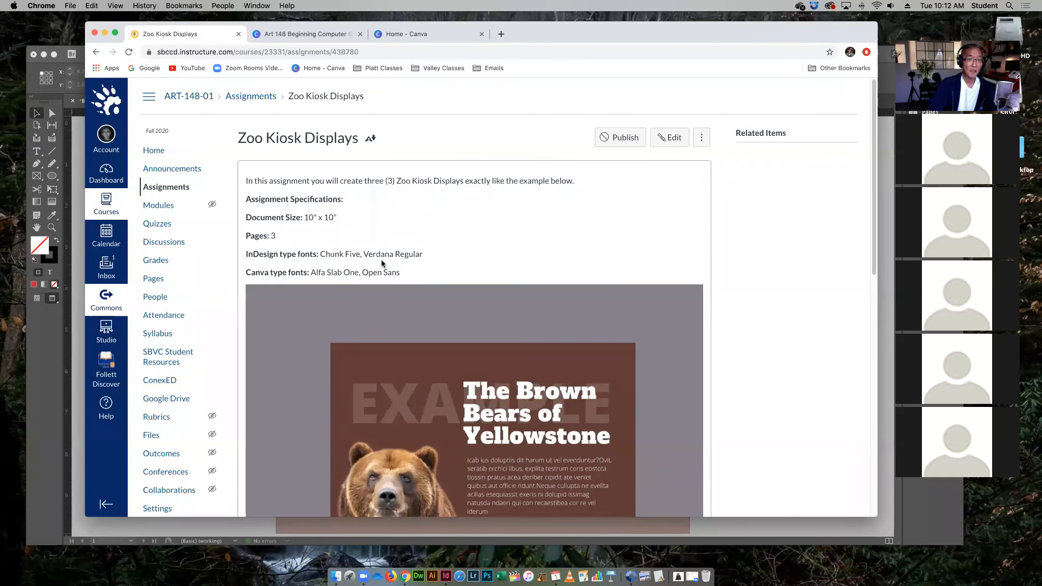
- Review the Zoo Kiosk Displays assignment's example layout, downloadable image and font files, and specifications
scroll(762, 291, down, 8)
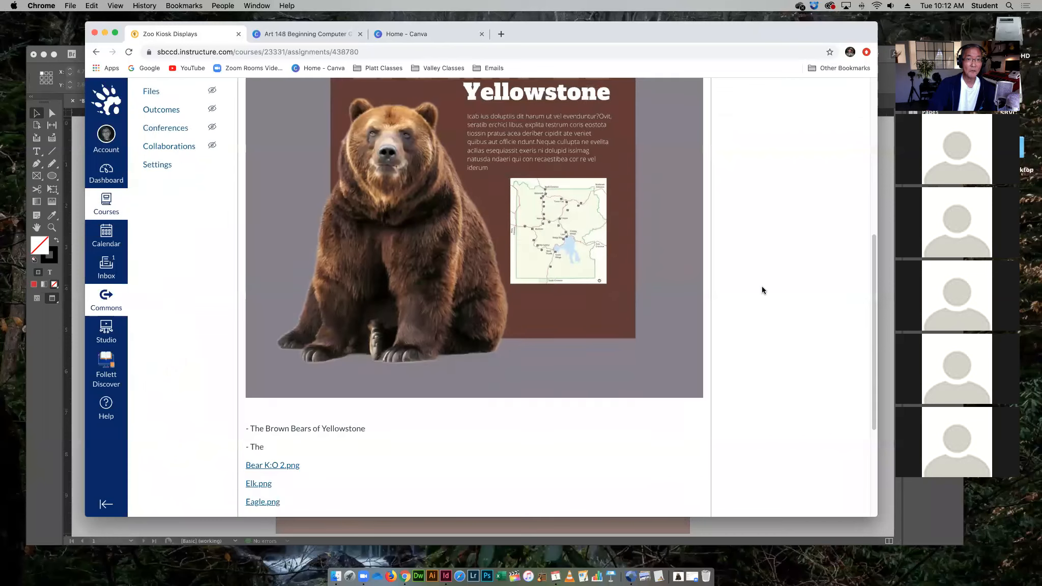
scroll(762, 290, down, 2)
scroll(762, 291, down, 2)
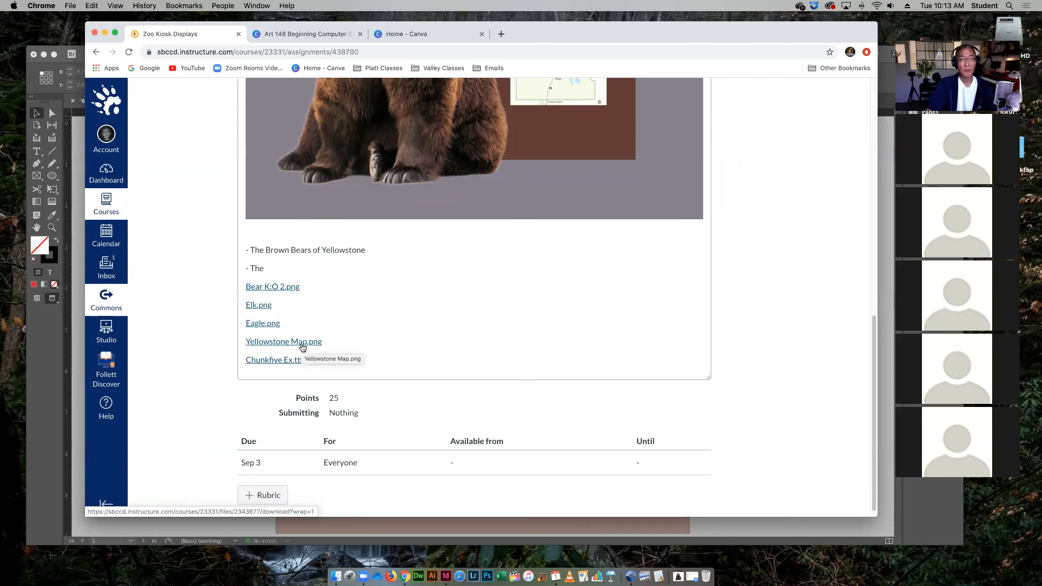
scroll(801, 324, up, 15)
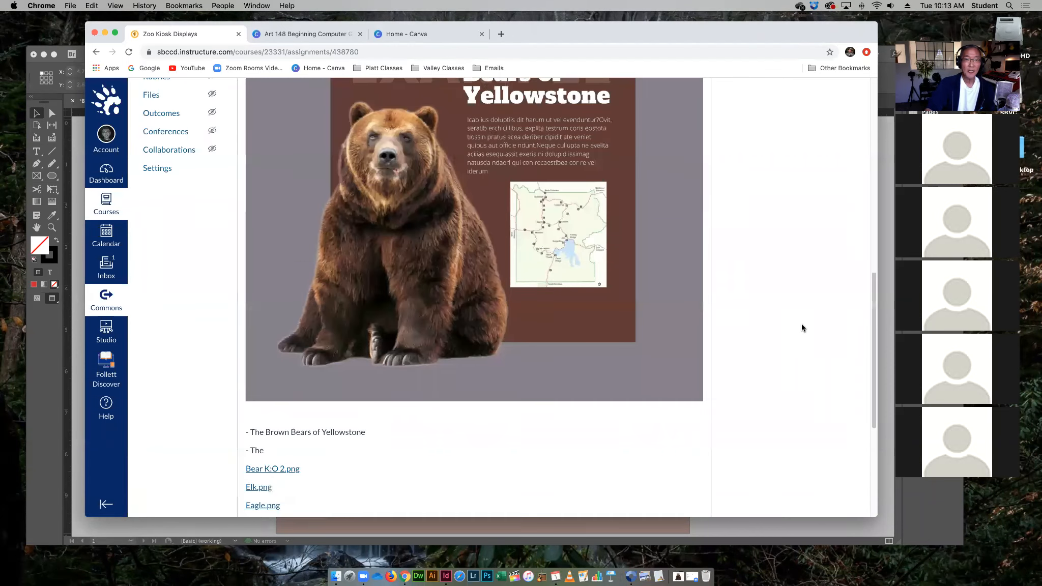
scroll(800, 326, up, 2)
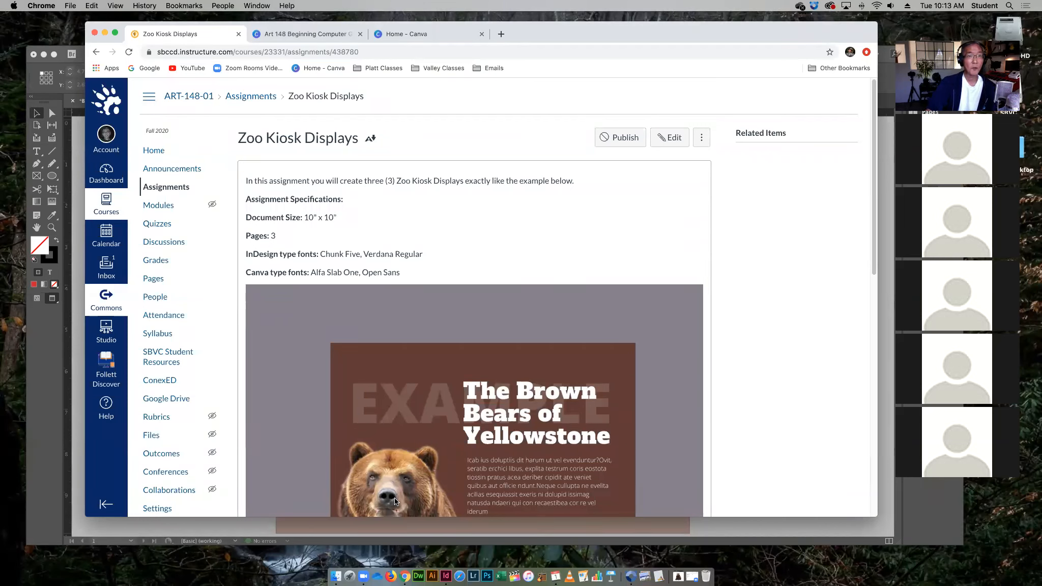
- Create a new Canva design with custom dimensions of 10 × 10 inches
click(430, 31)
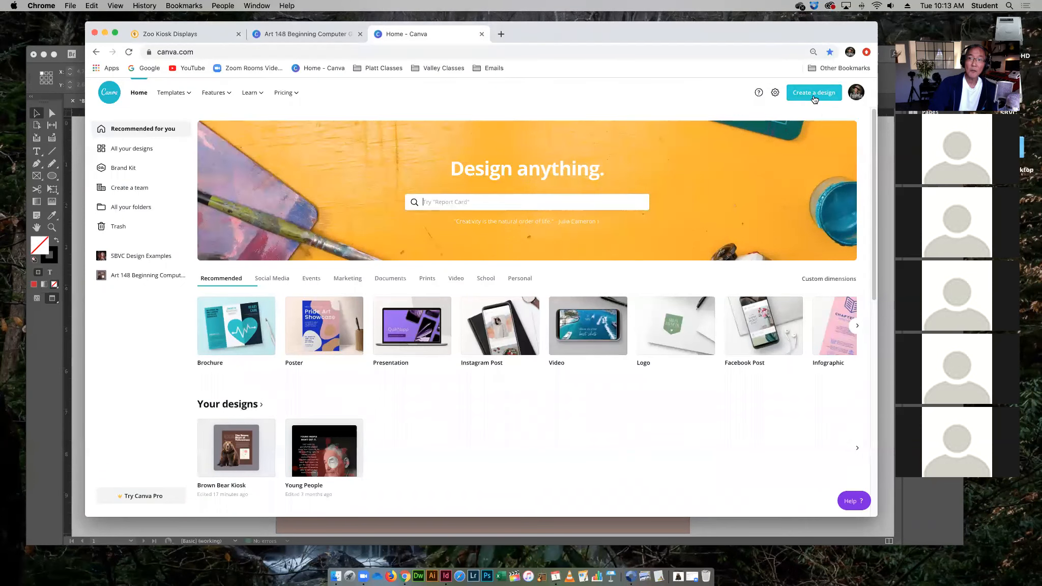
click(814, 97)
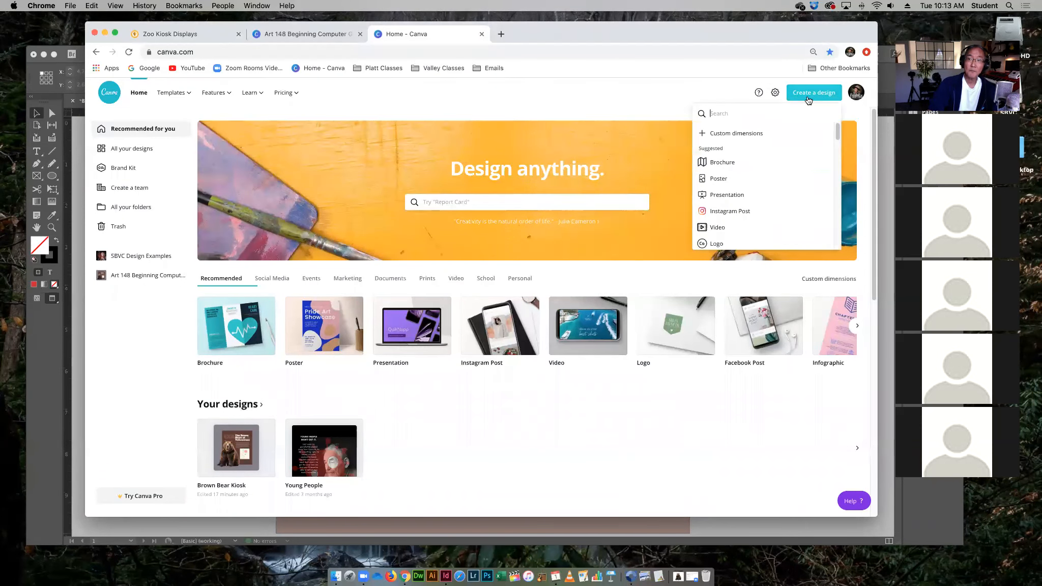
click(730, 133)
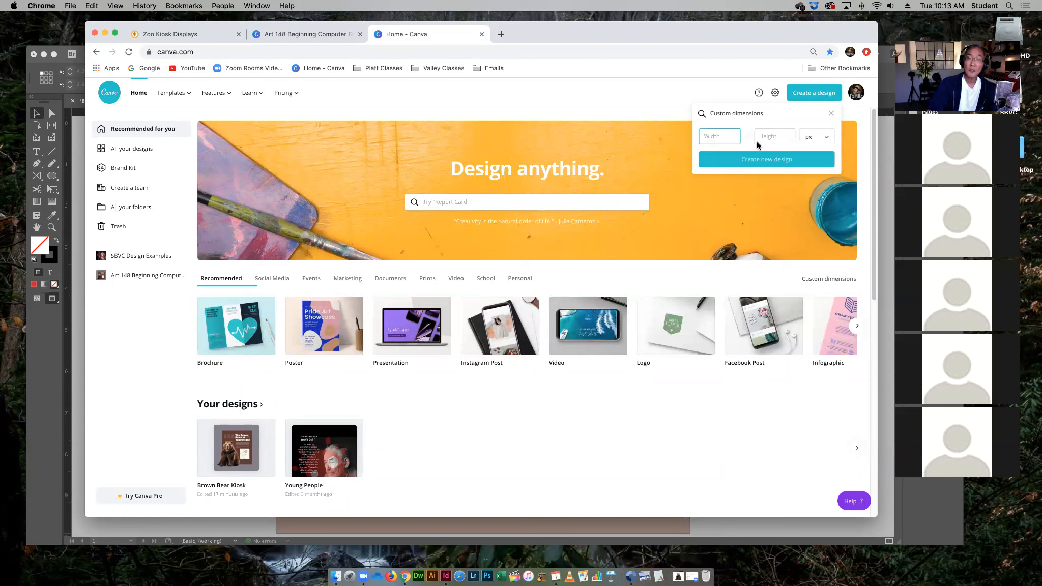
click(818, 138)
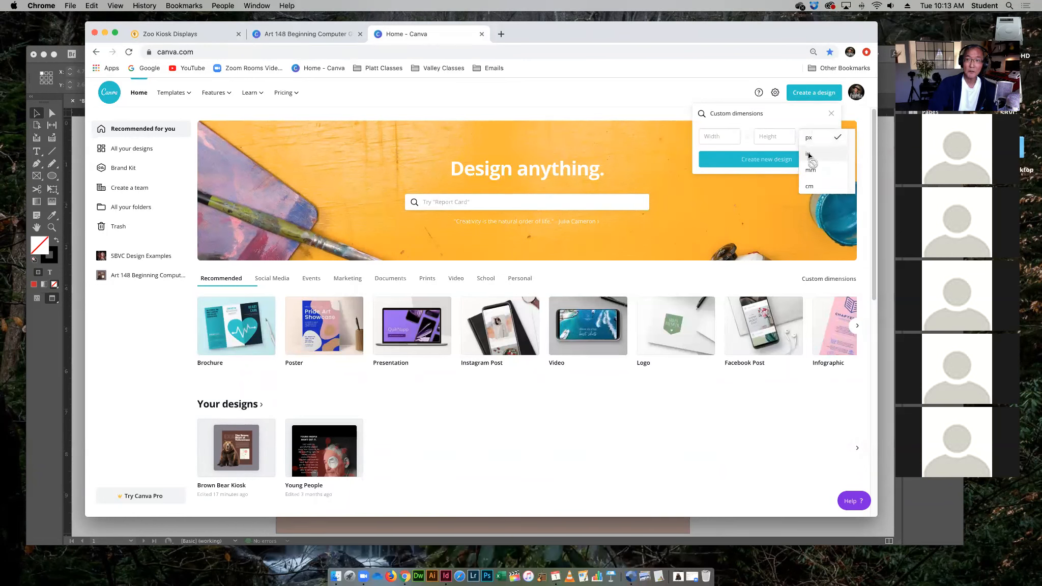
click(810, 154)
click(733, 136)
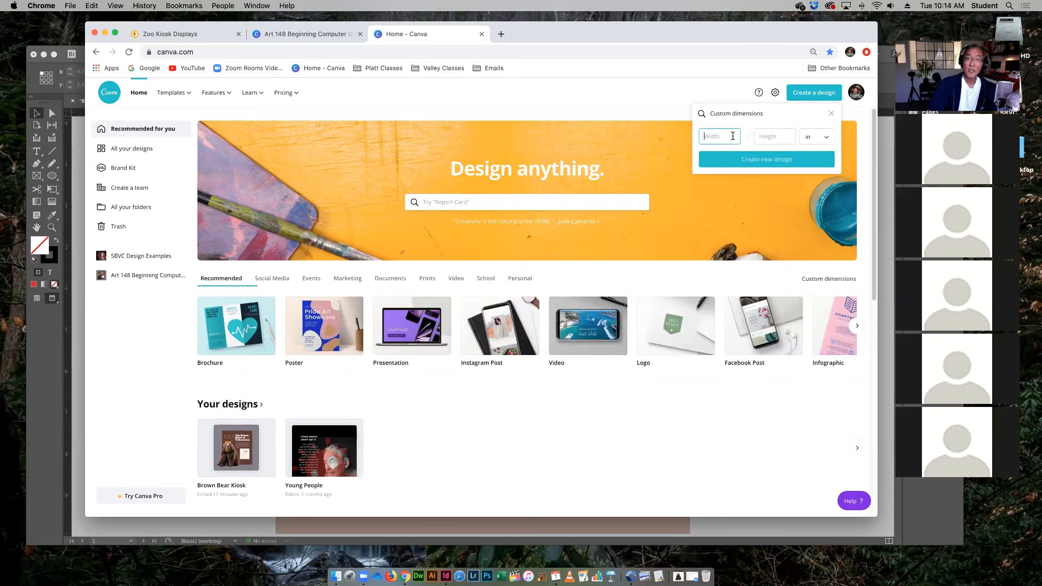
text(10)
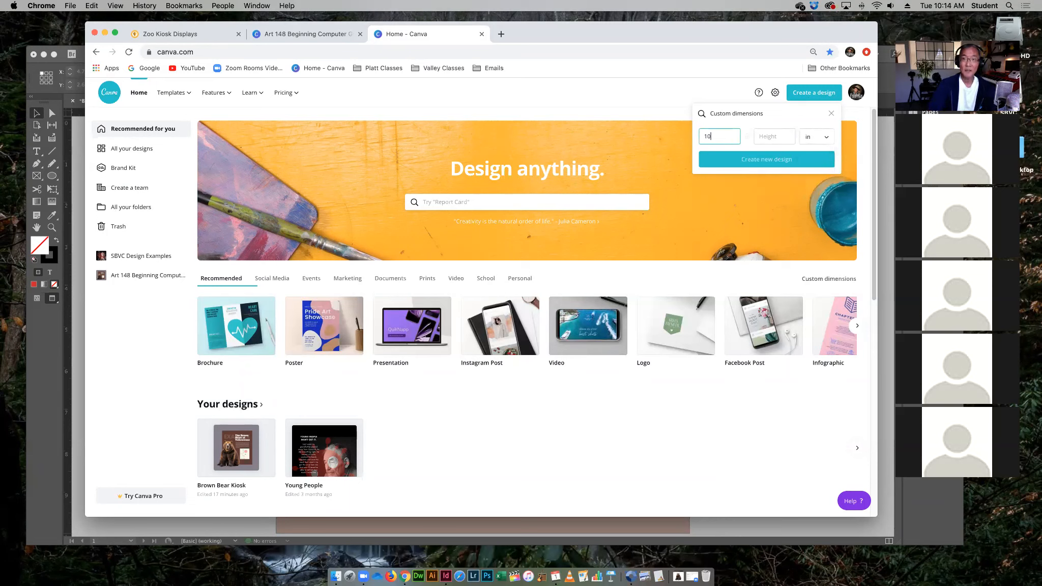
key(Tab)
text(1)
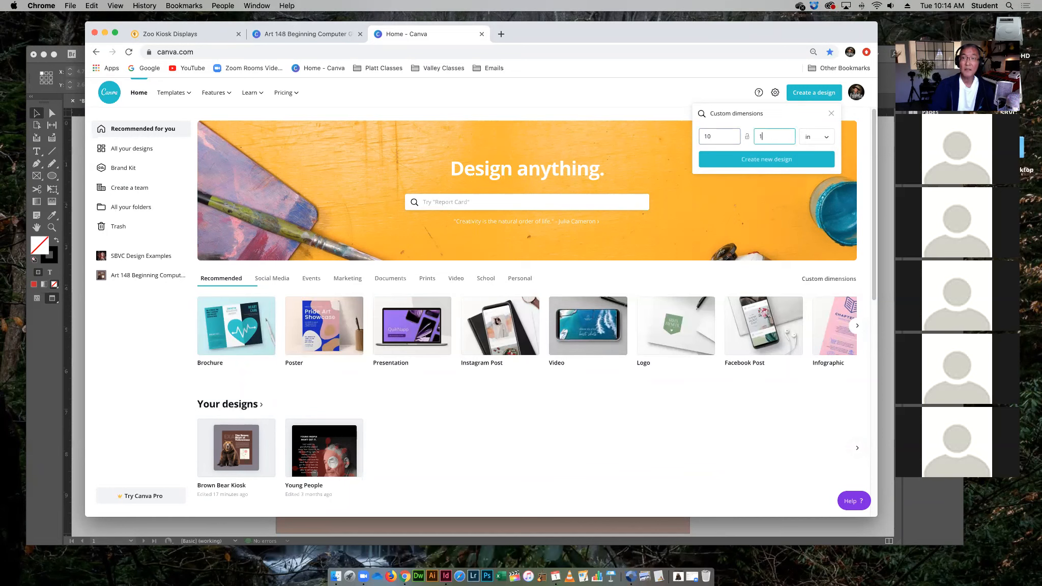
text(0)
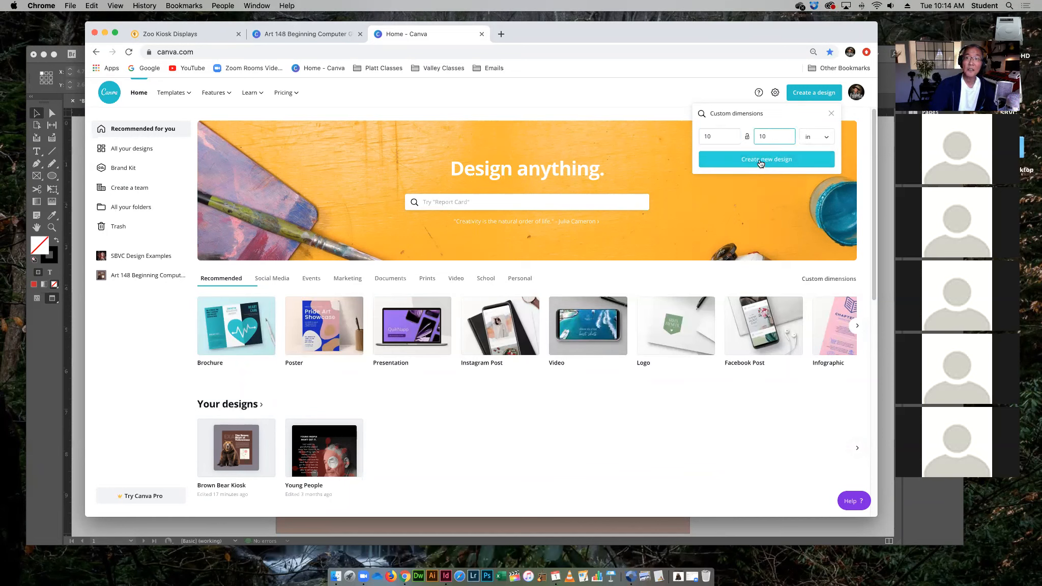
click(761, 162)
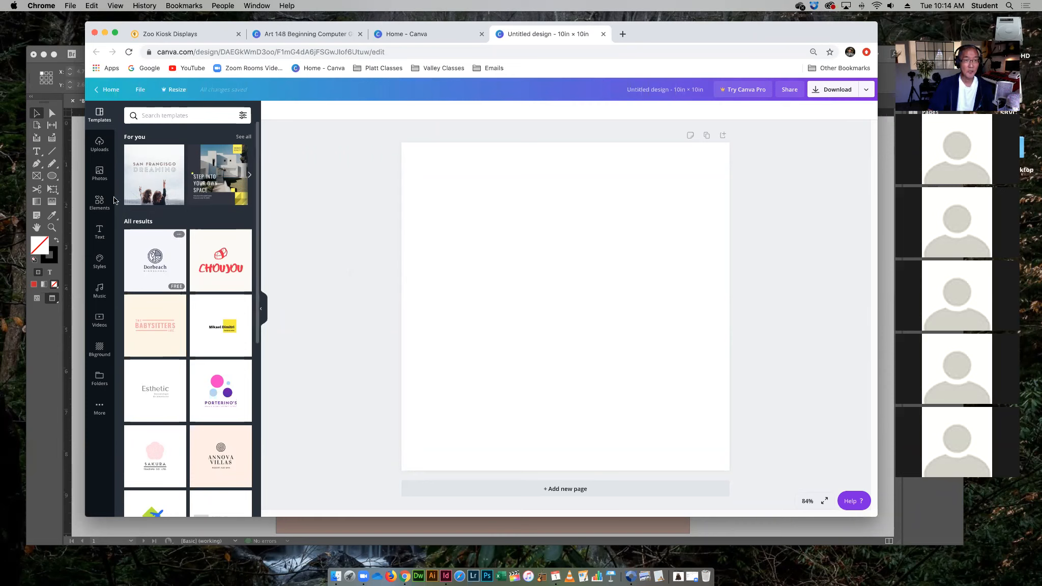
- Bring up the text options for the blank design and show the page margins
click(101, 232)
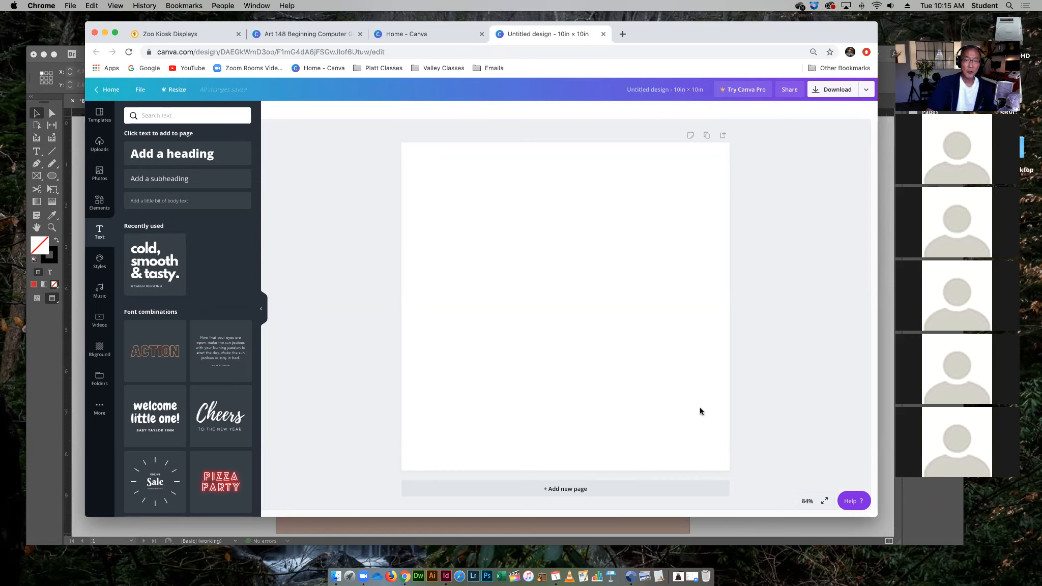
click(140, 91)
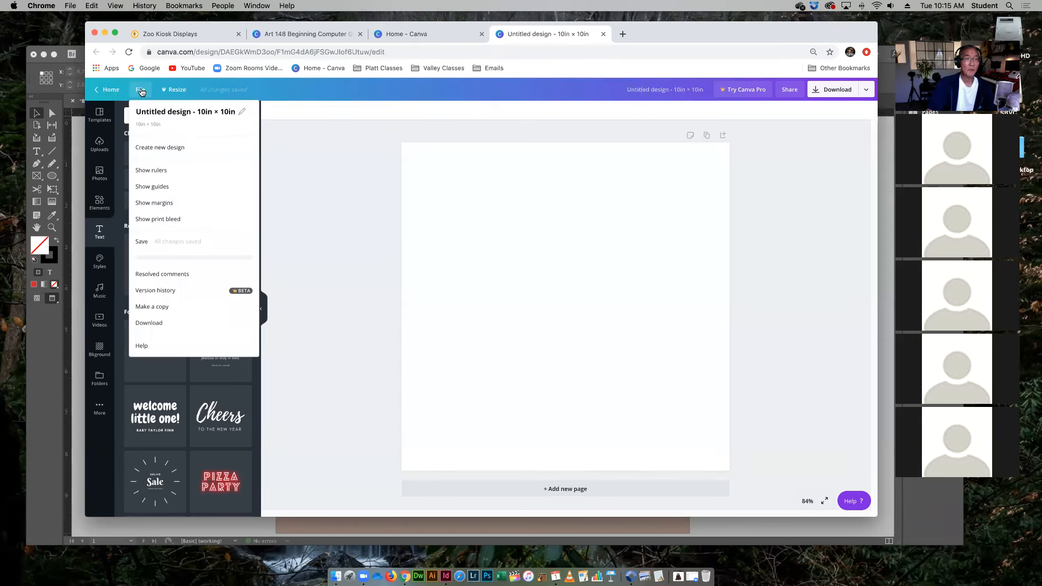
click(158, 203)
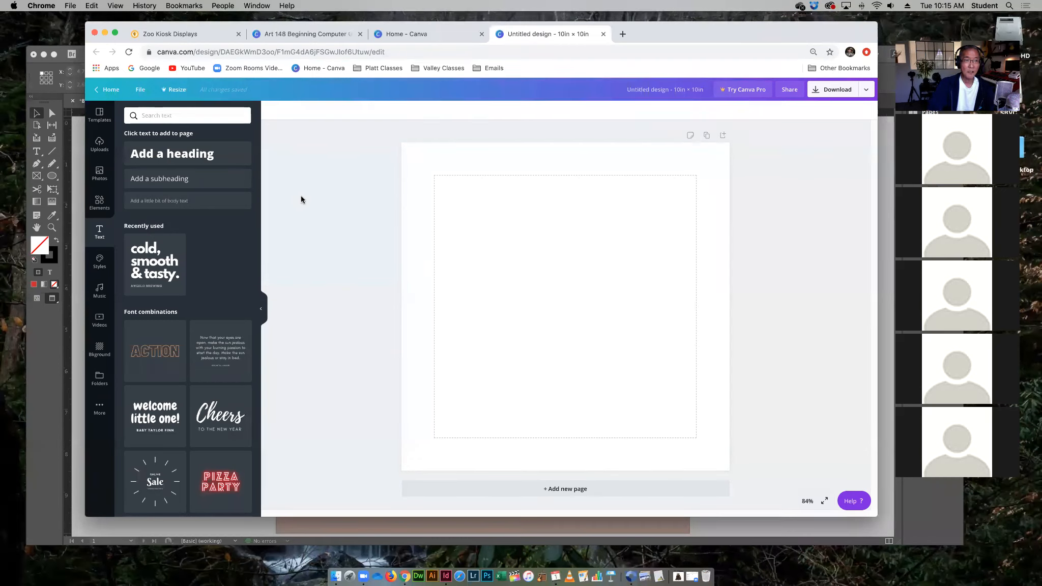
- Check the Brown Bear layout in InDesign, return to the blank Canva design in Chrome and show its rulers
click(56, 359)
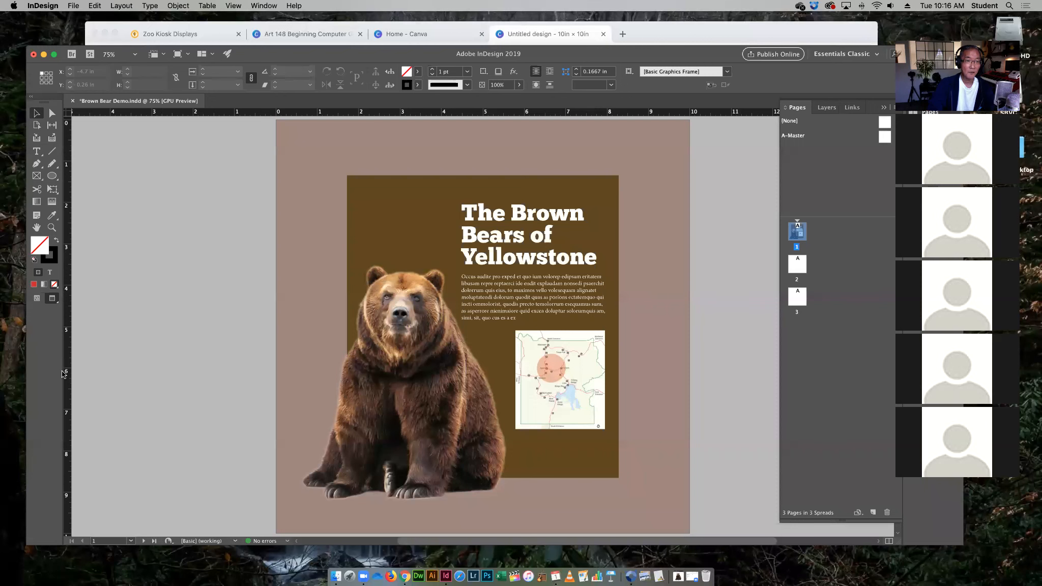
click(739, 28)
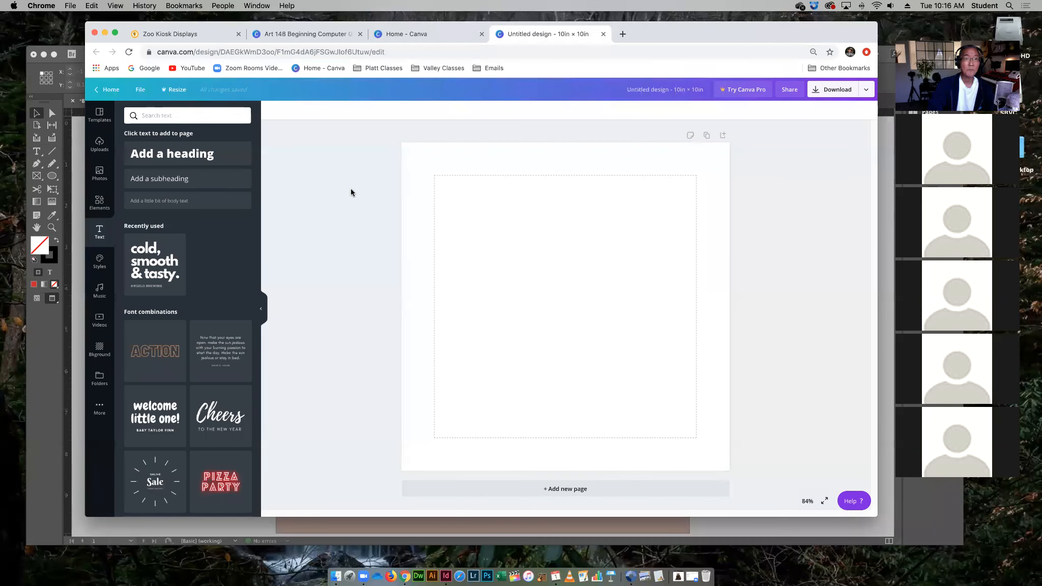
click(141, 91)
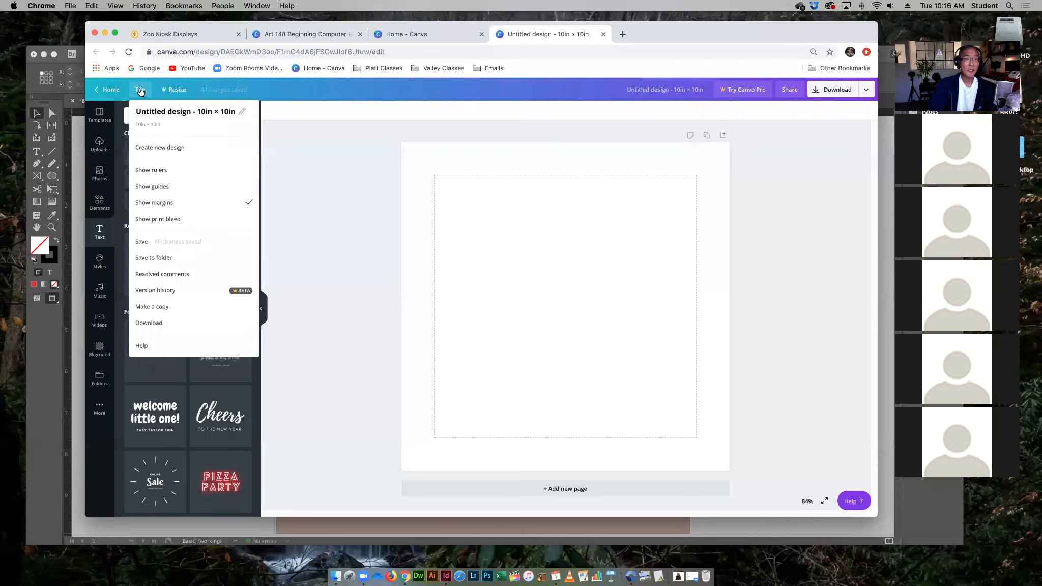
click(149, 172)
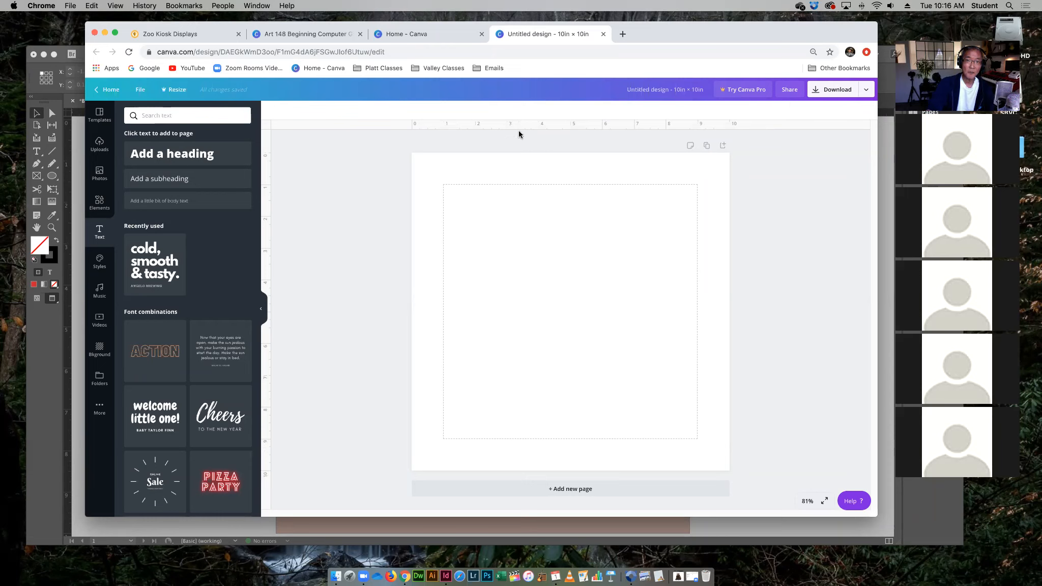
- Try out a horizontal and a vertical ruler guide on the blank page and remove both
drag(519, 129, 516, 220)
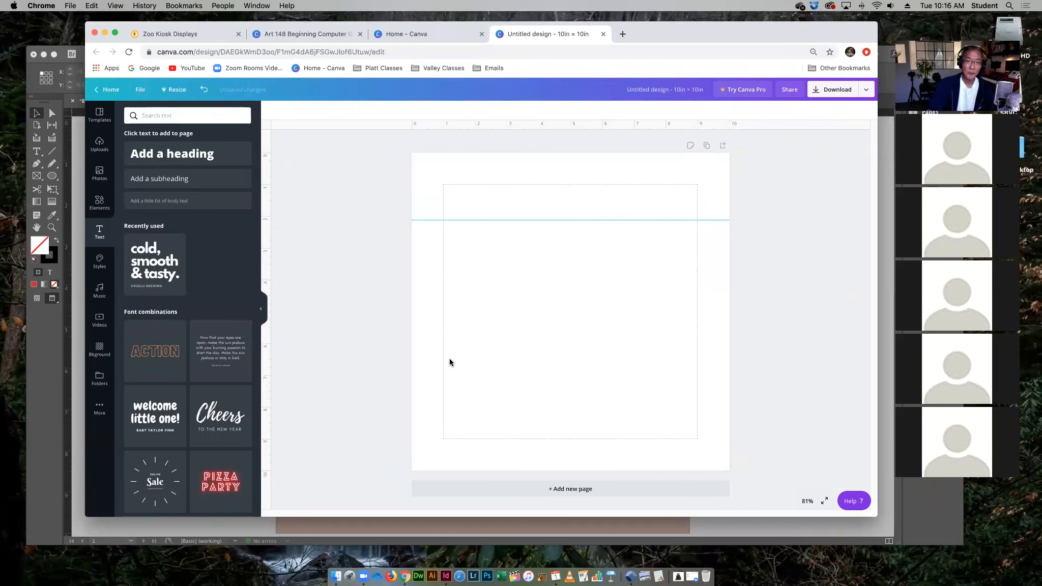
mouse_move(267, 352)
mouse_down()
mouse_move(526, 348)
mouse_move(525, 359)
mouse_up()
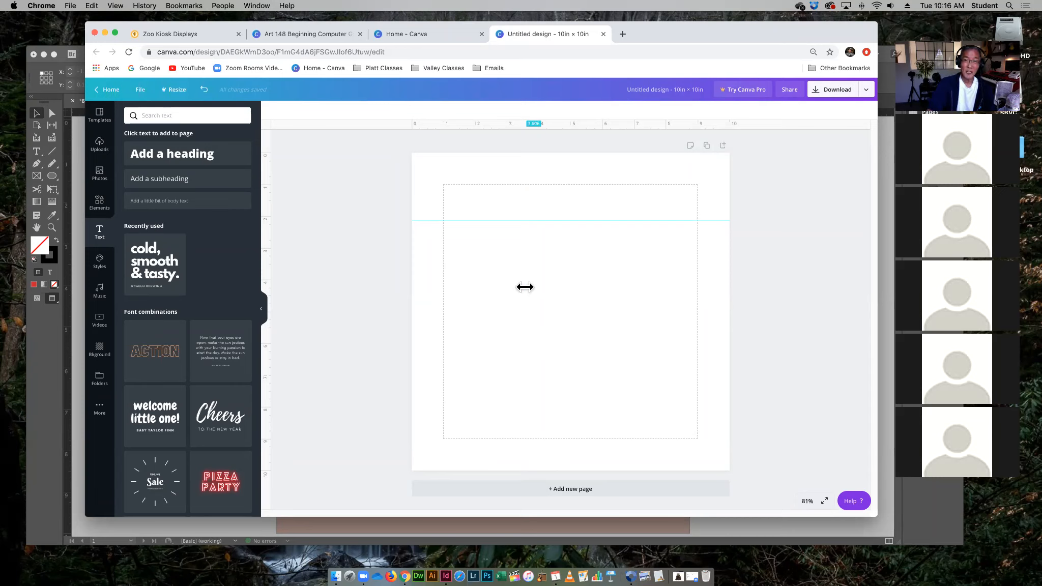
drag(513, 286, 298, 291)
drag(480, 221, 481, 141)
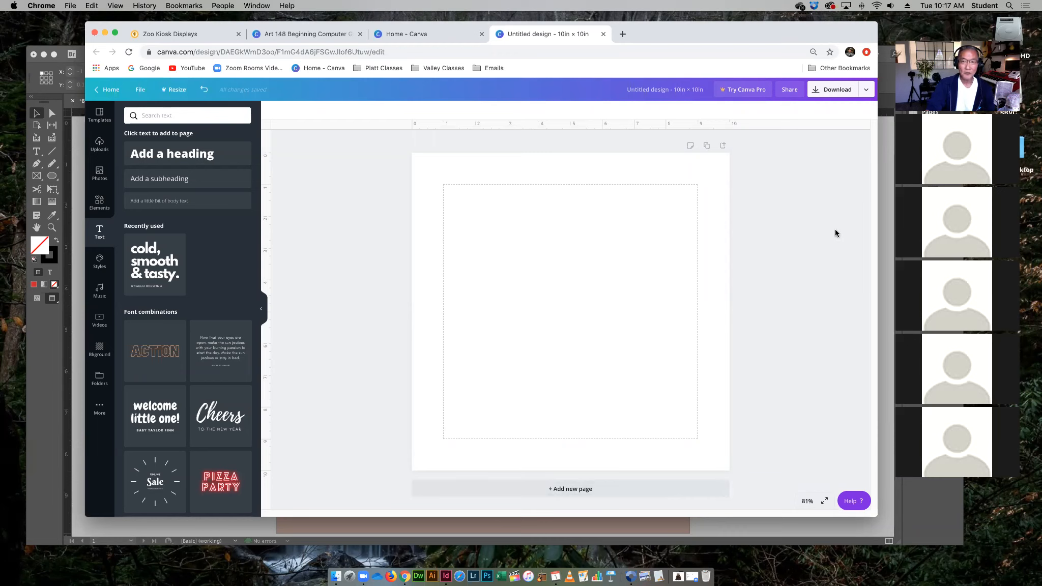
- Add two blank pages to the design and return to page 1
click(546, 491)
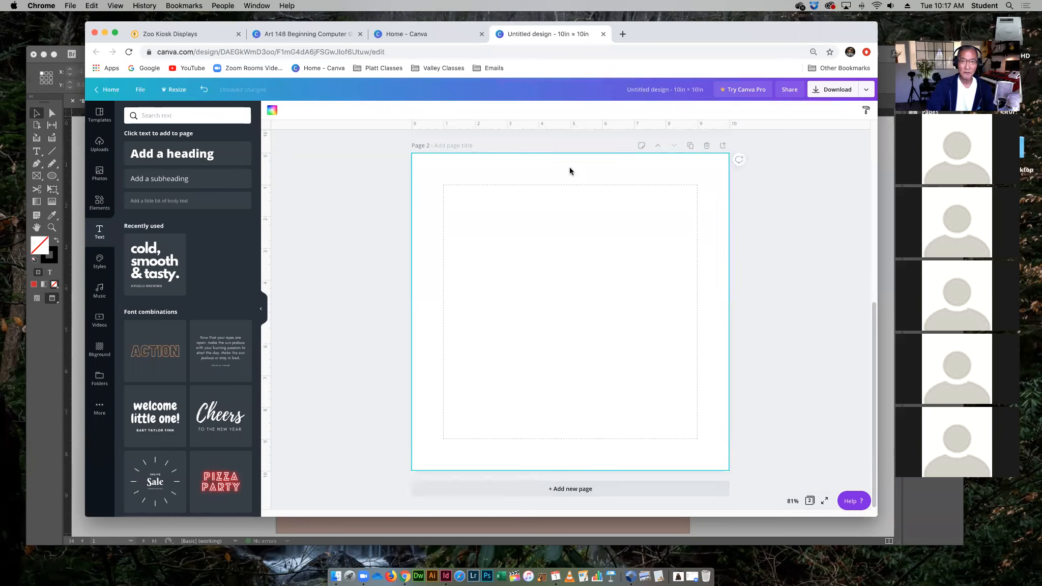
click(541, 491)
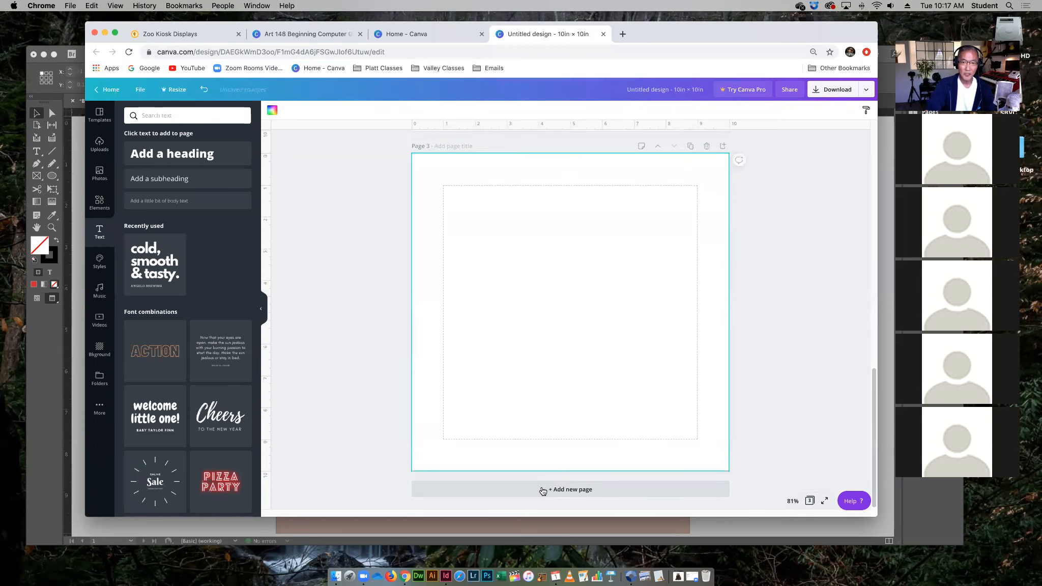
drag(874, 430, 873, 188)
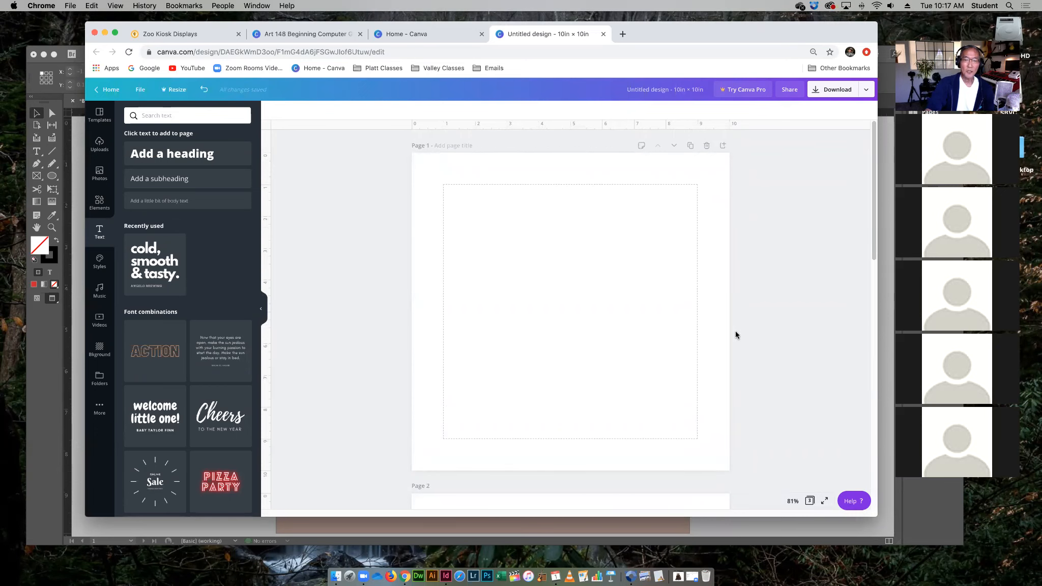
- Check the Brown Bear layout in InDesign, return to Canva in Chrome and browse its element categories for shapes
click(776, 525)
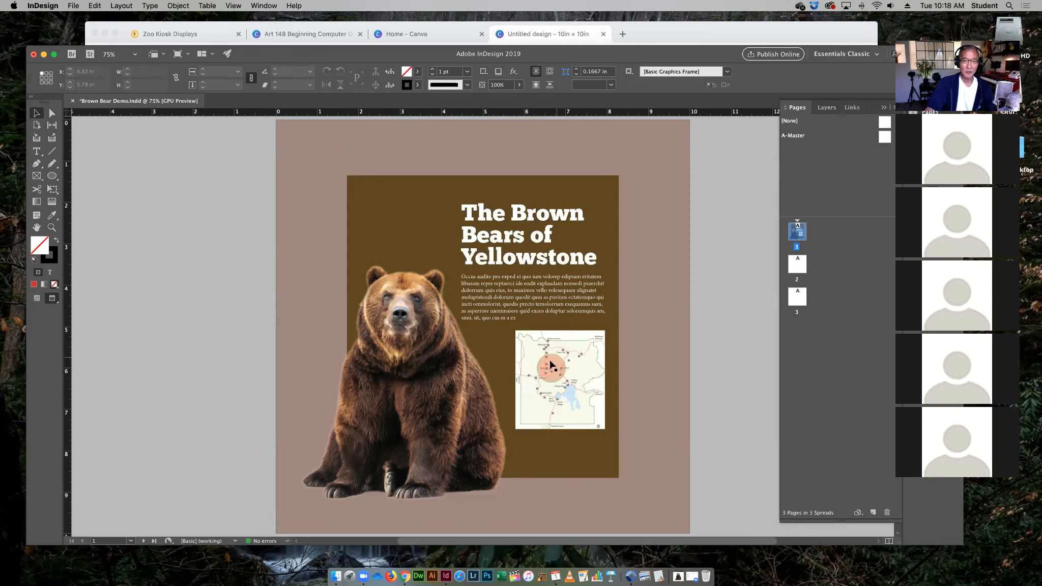
click(642, 34)
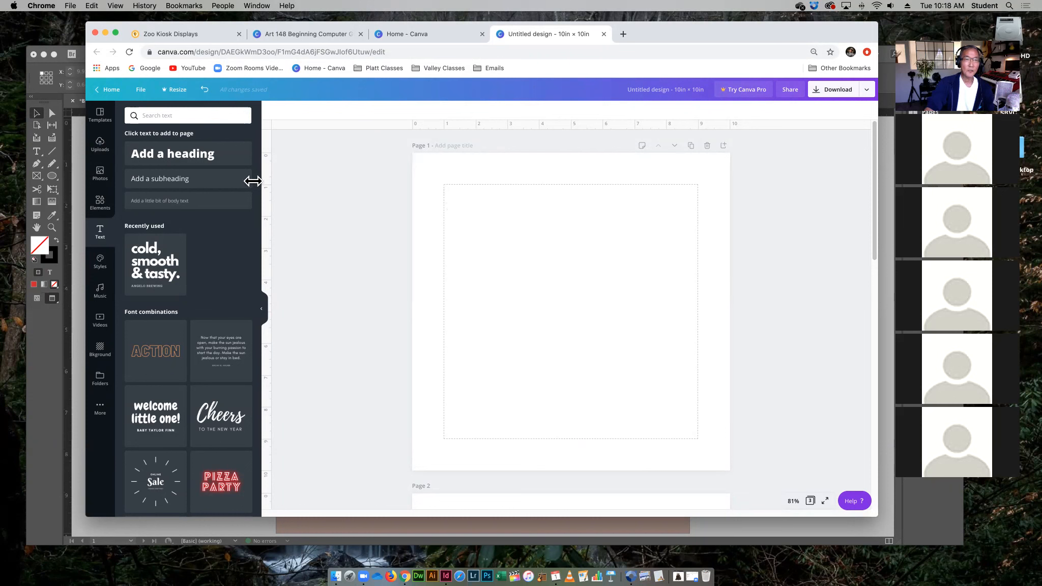
click(101, 201)
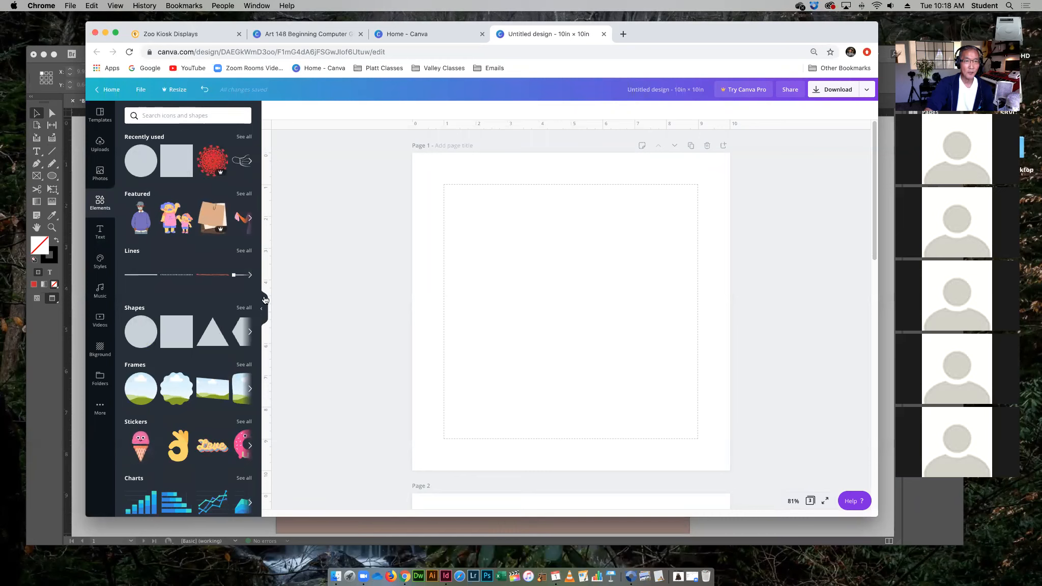
scroll(203, 324, down, 4)
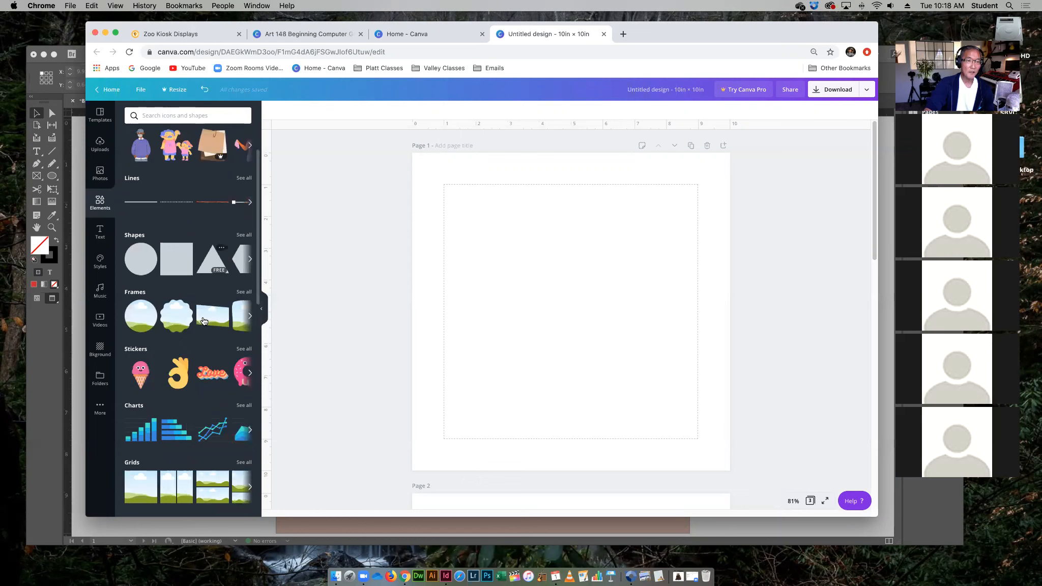
scroll(203, 324, down, 2)
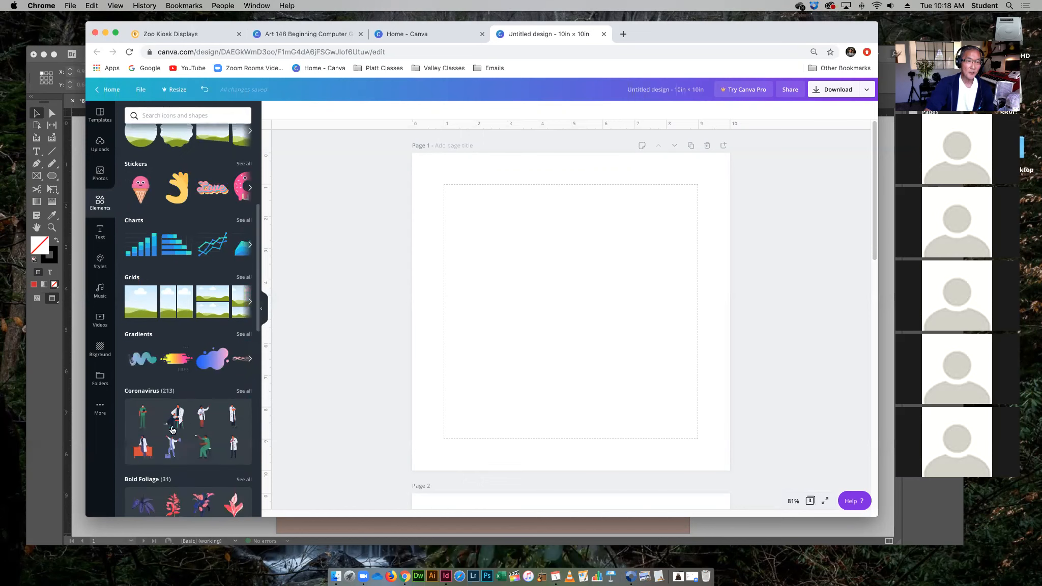
scroll(187, 402, up, 1)
scroll(187, 405, up, 3)
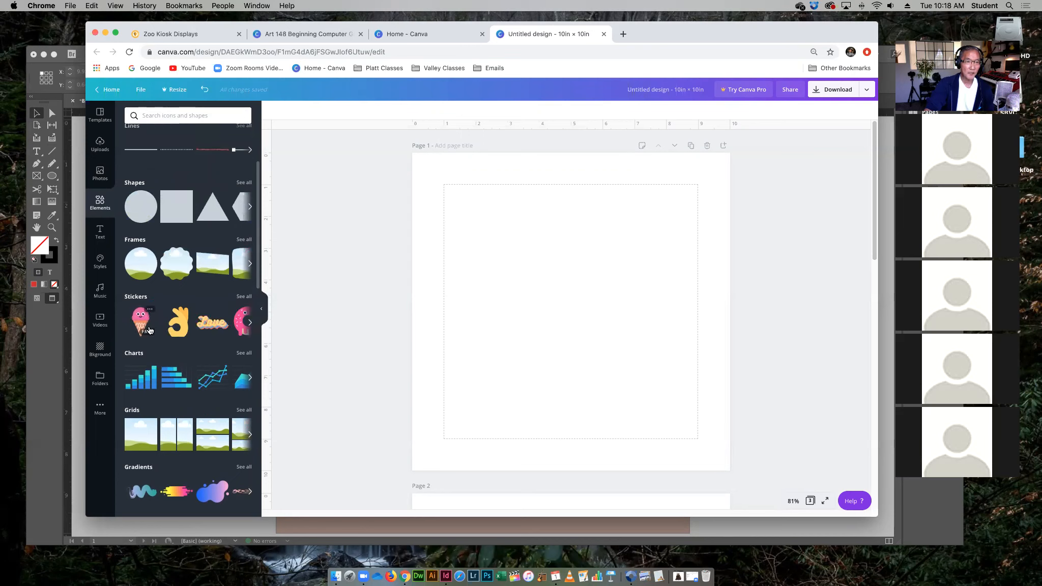
scroll(154, 344, up, 3)
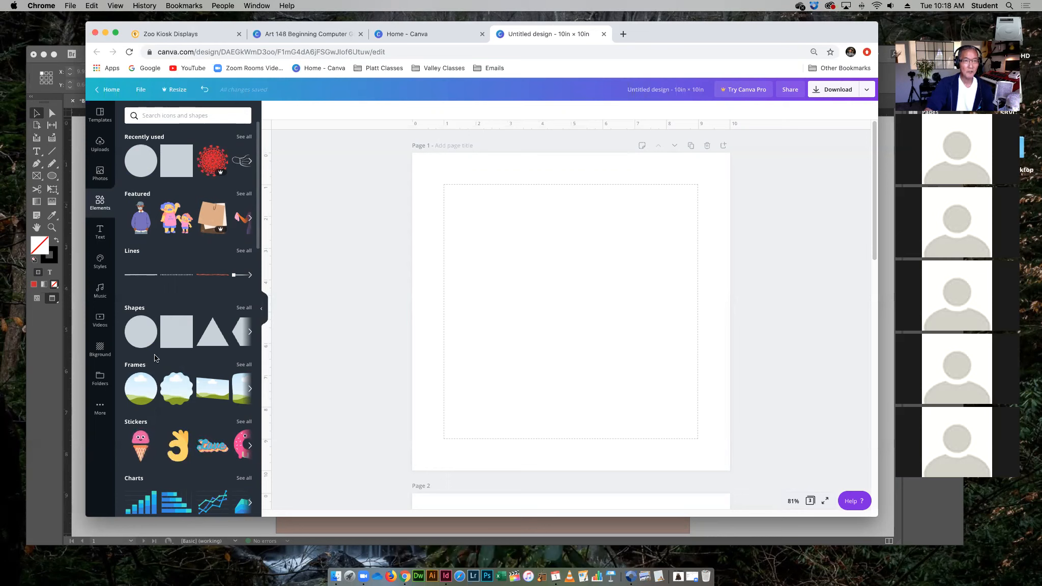
- Add a square shape to page 1, enlarge it to cover the full page, and undo a trial move of it
click(170, 329)
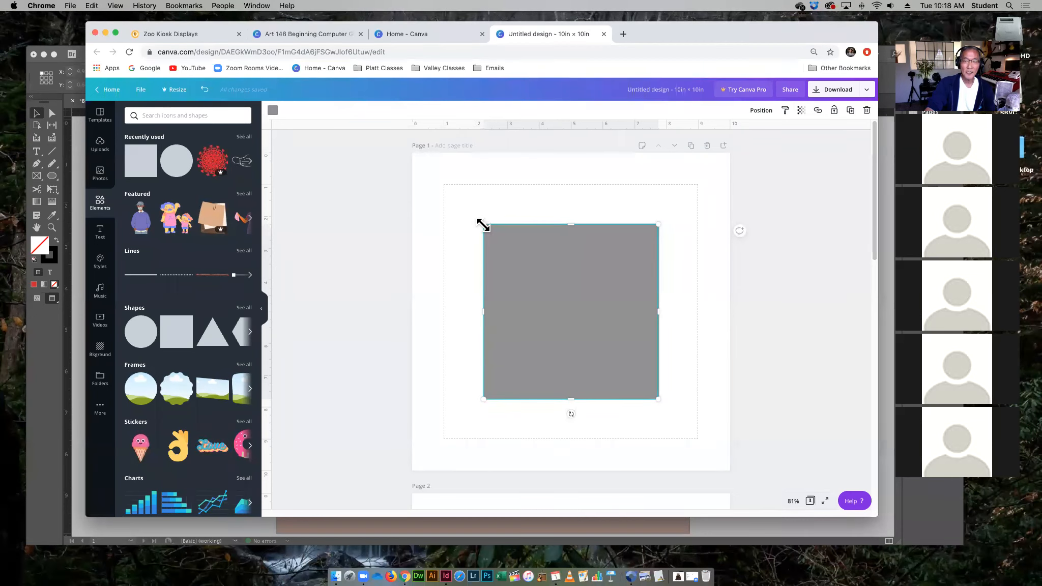
drag(482, 224, 398, 168)
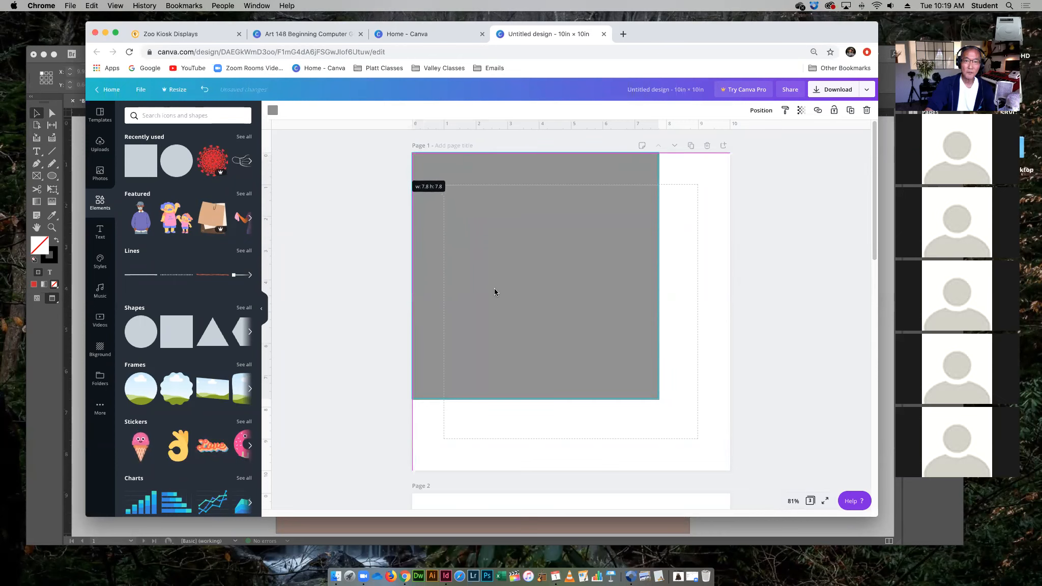
drag(658, 397, 732, 481)
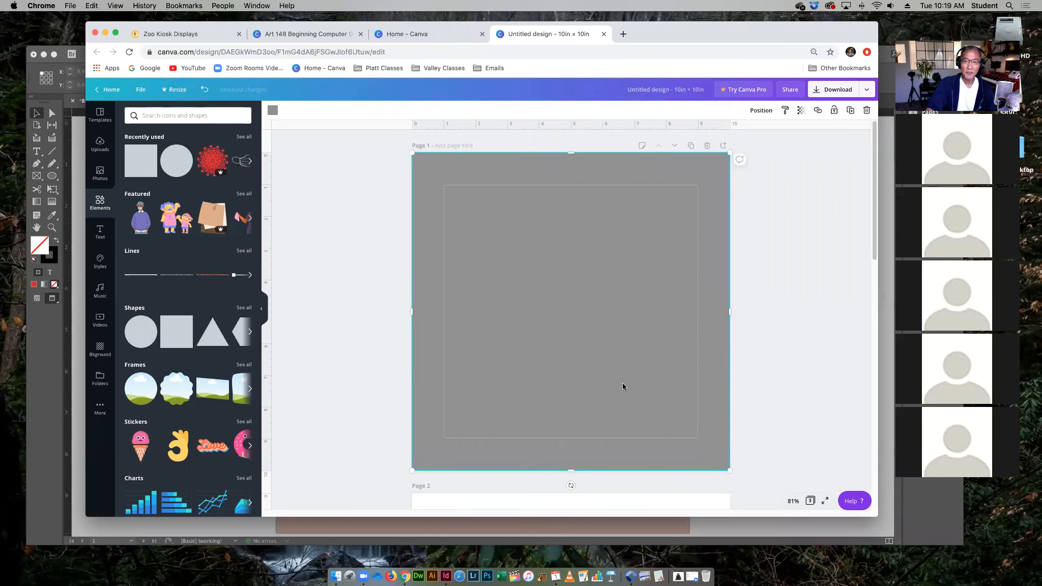
drag(630, 311, 565, 325)
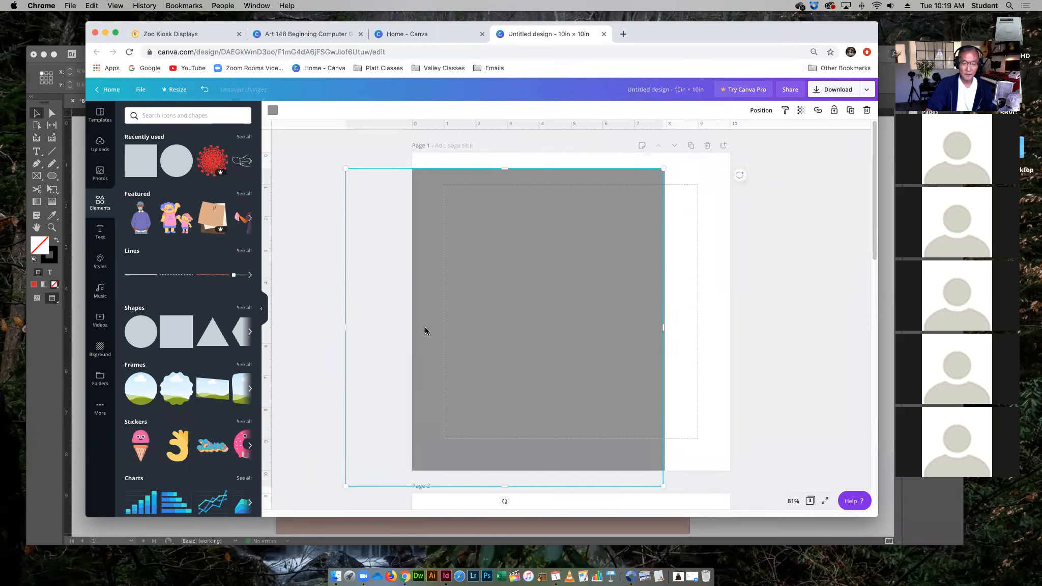
key(super+z)
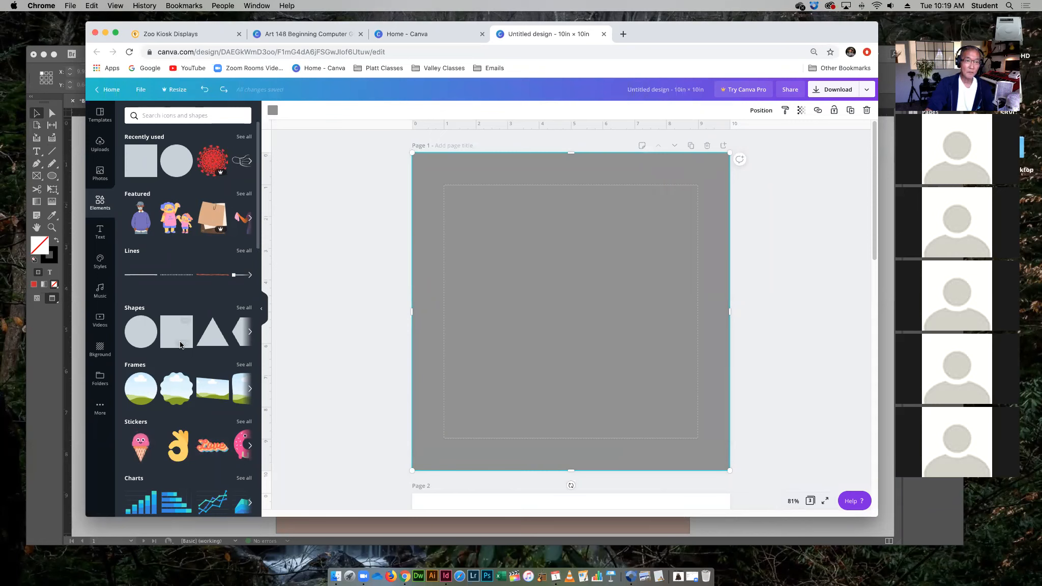
- Recolor the full-page square to the custom dusty brown #A67E7A, checking the InDesign layout's background for reference, and deselect it
click(272, 111)
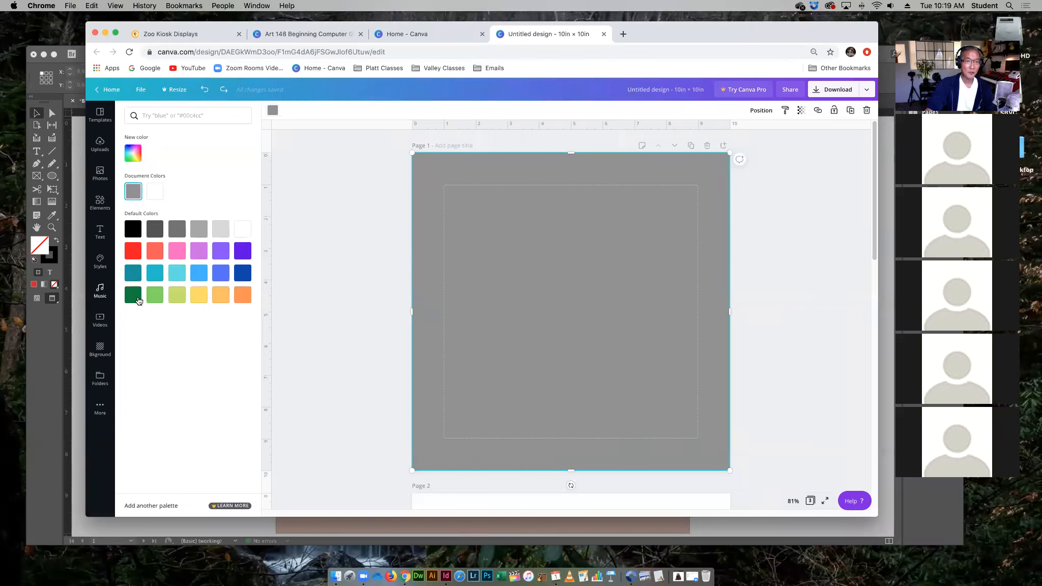
click(133, 153)
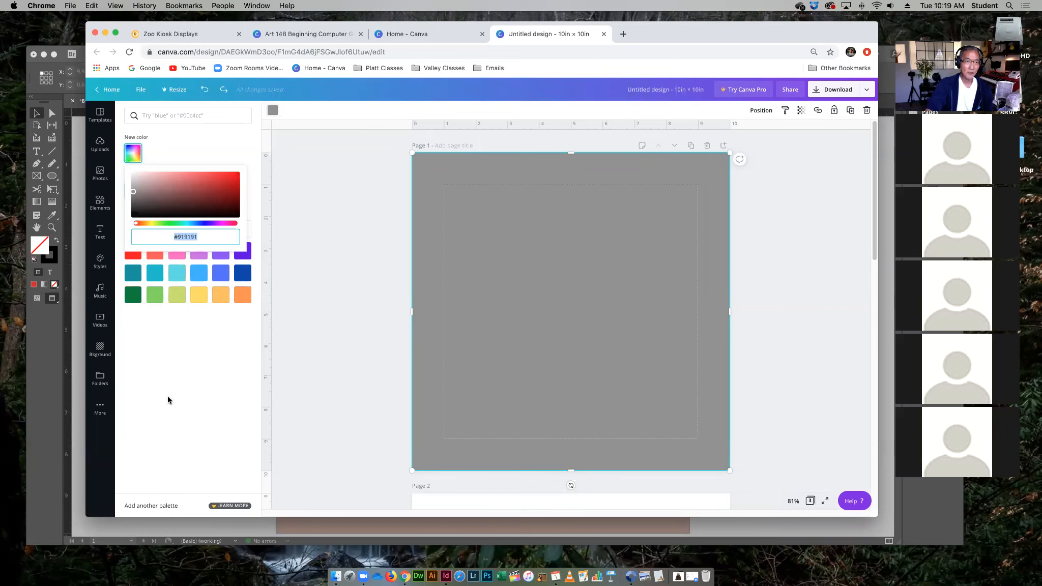
click(82, 401)
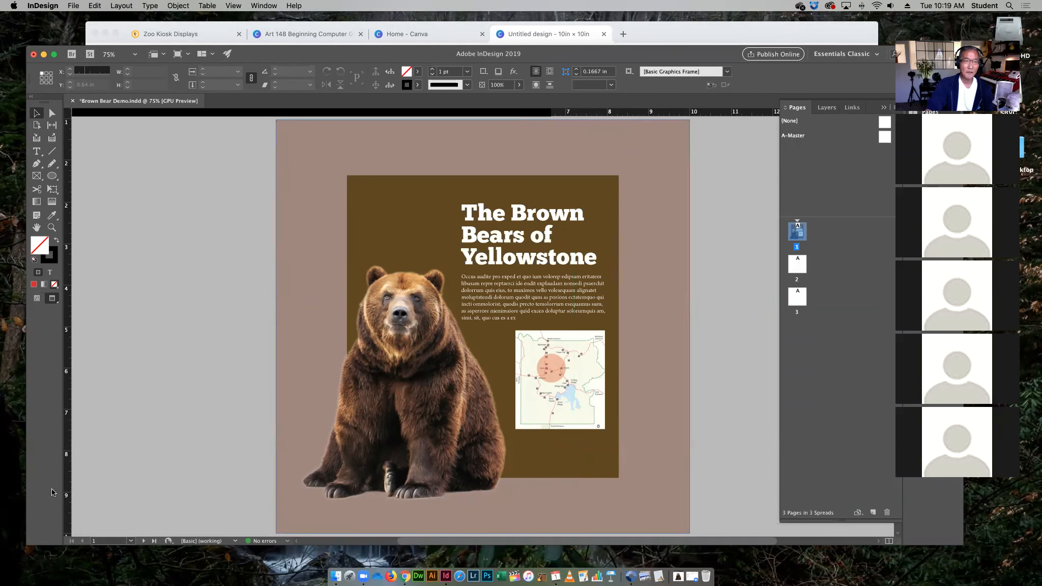
click(656, 33)
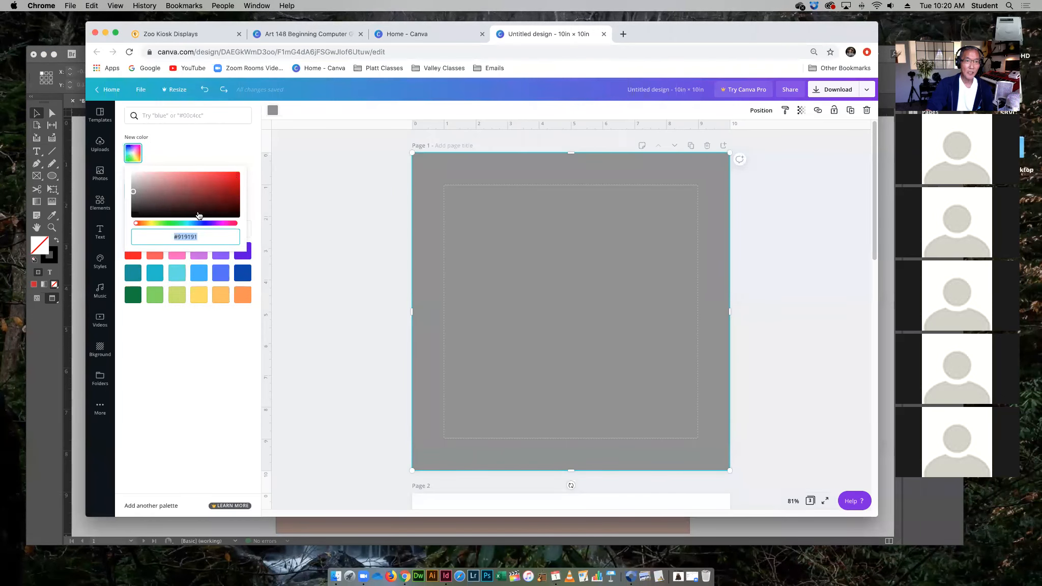
mouse_move(137, 225)
mouse_down()
mouse_move(237, 225)
mouse_move(141, 226)
mouse_up()
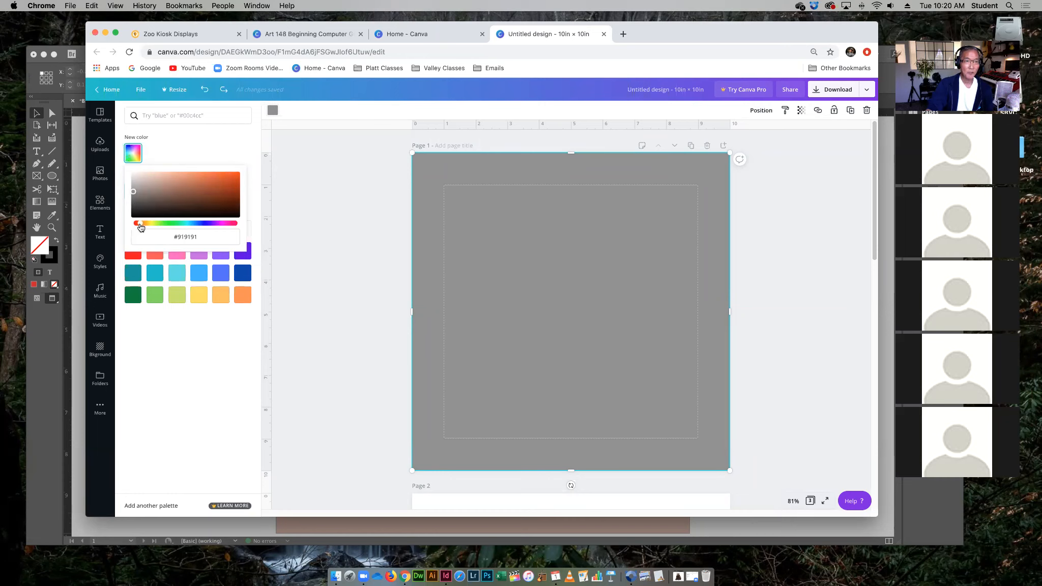
mouse_move(135, 192)
mouse_down()
mouse_move(195, 185)
mouse_move(174, 190)
mouse_up()
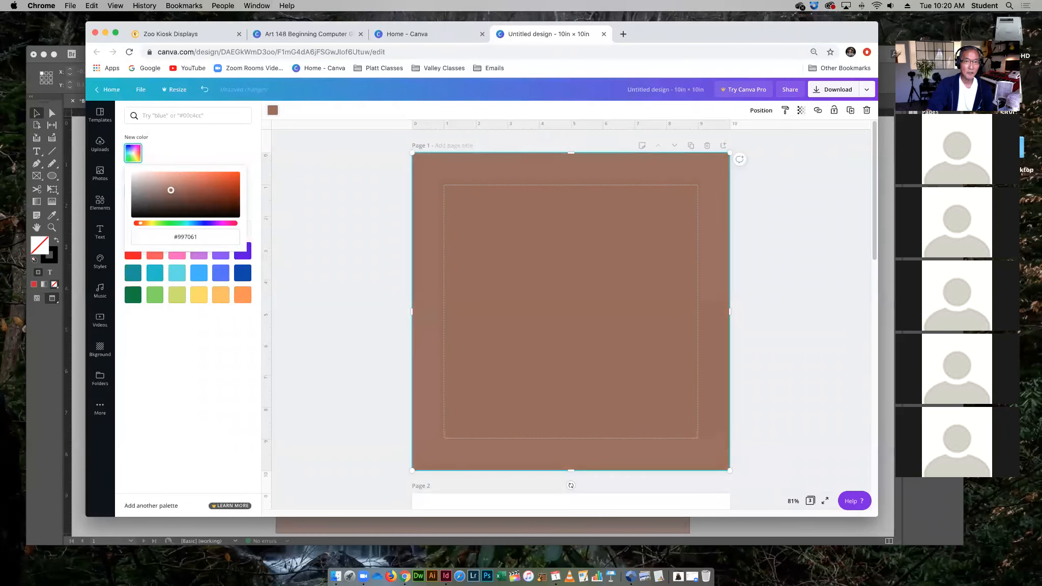
mouse_move(139, 224)
mouse_down()
mouse_move(200, 226)
mouse_move(137, 225)
mouse_up()
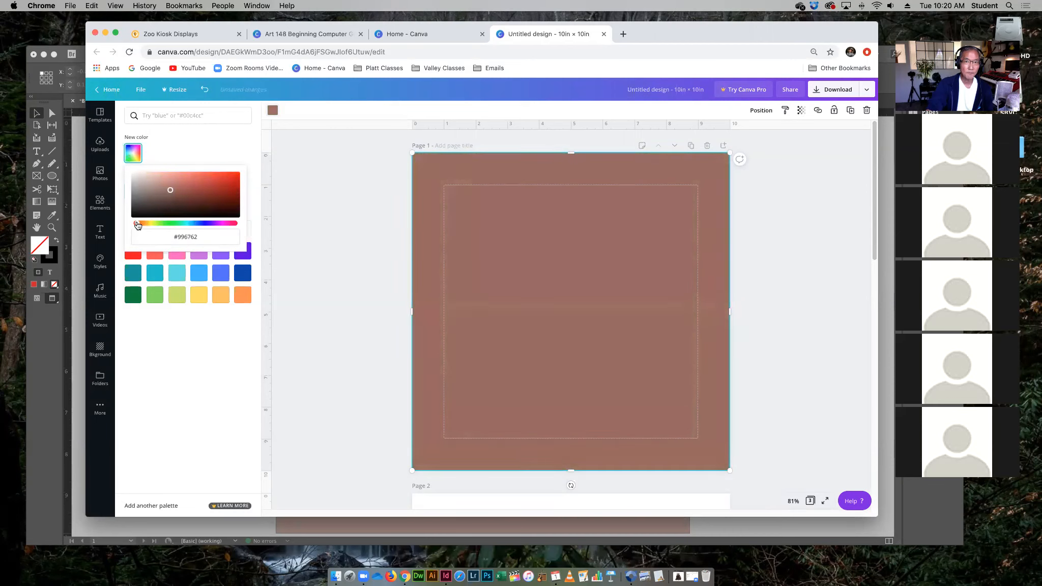
drag(170, 190, 160, 187)
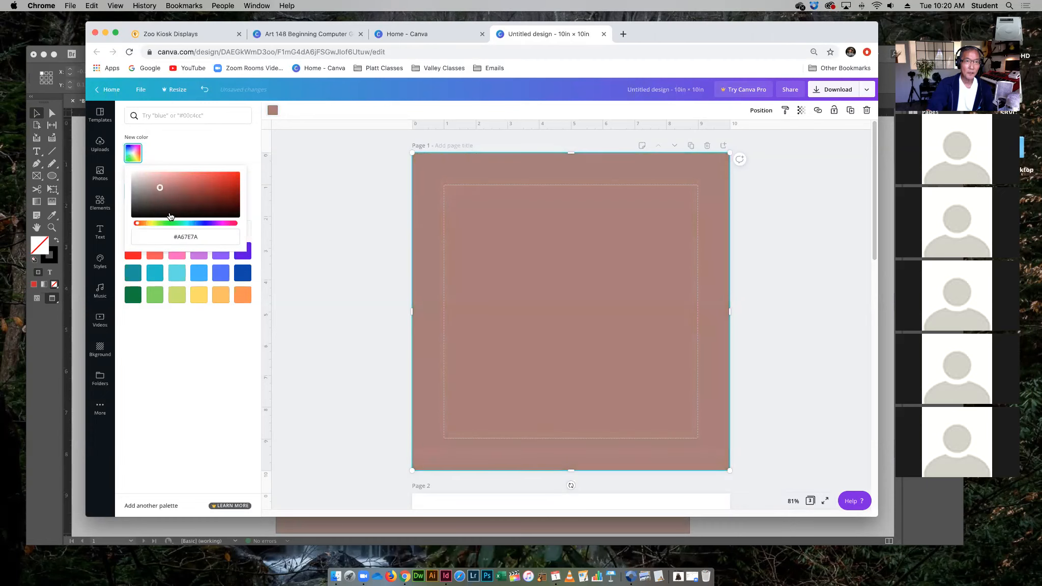
click(202, 237)
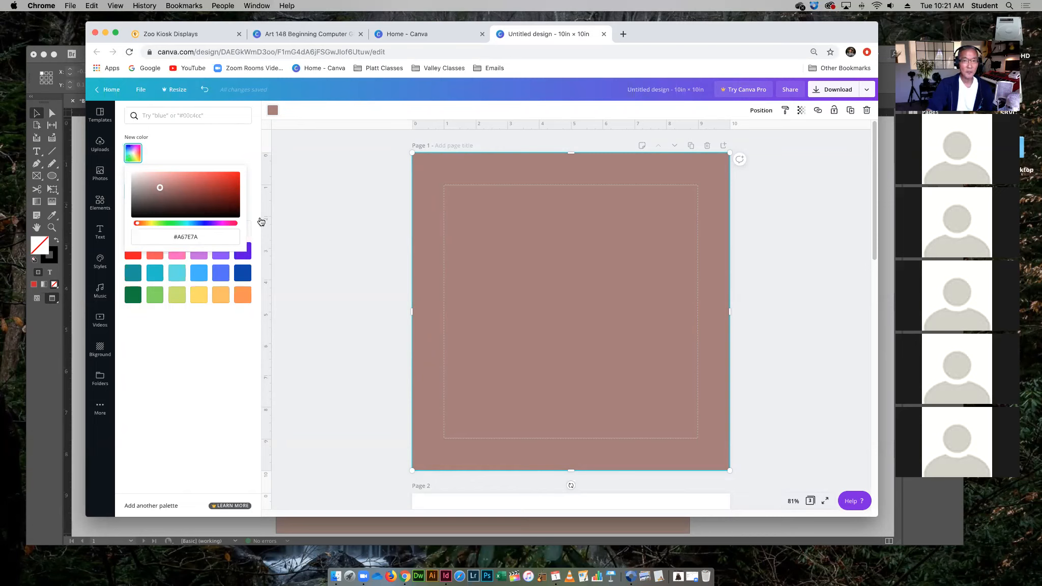
click(377, 214)
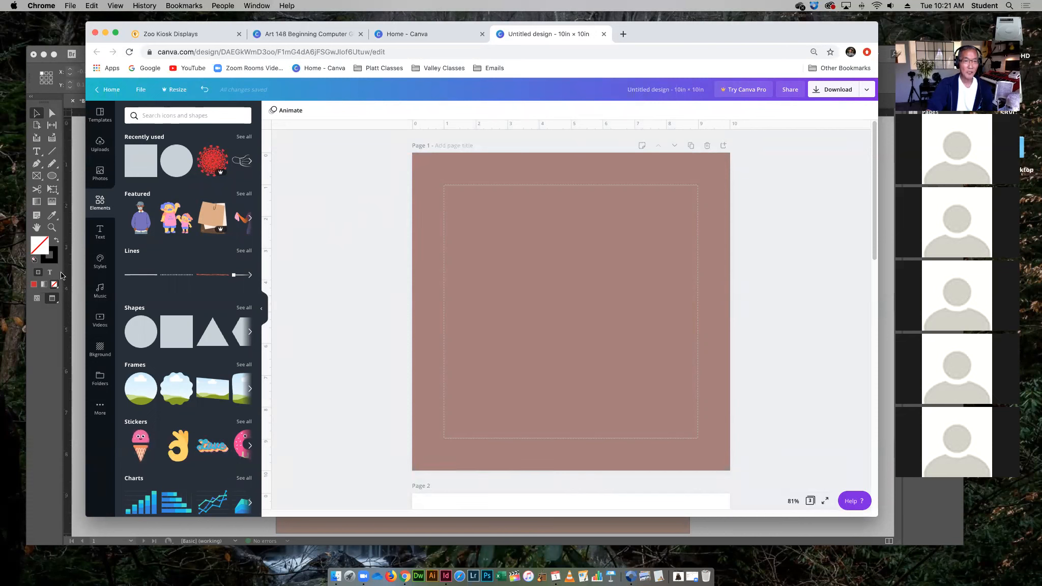
- Add a second square over the brown background and enlarge it to sit centered just inside the page margins
click(182, 344)
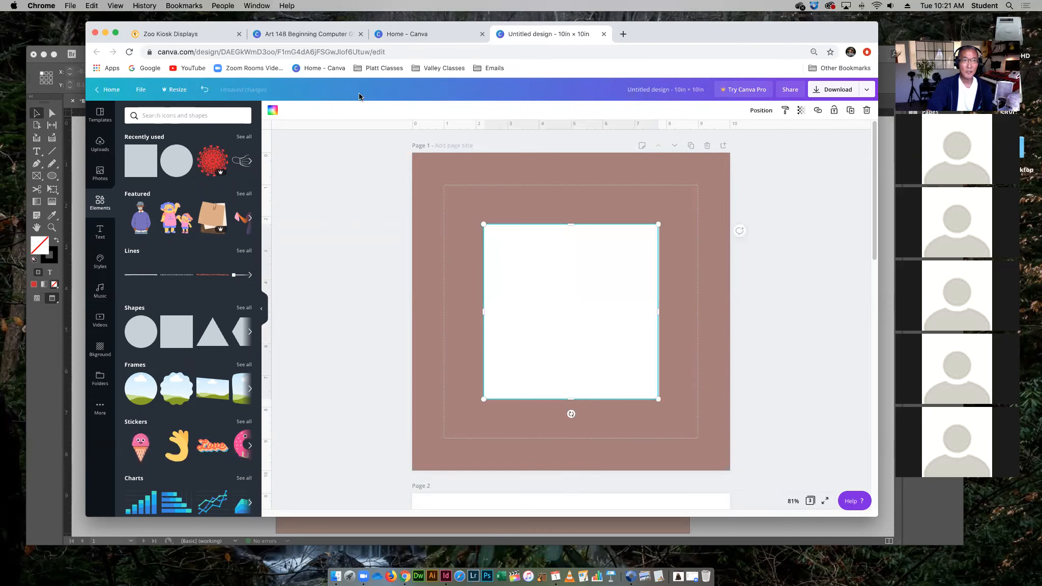
drag(472, 214, 456, 198)
drag(659, 199, 673, 184)
drag(673, 400, 691, 418)
drag(629, 345, 625, 353)
click(626, 353)
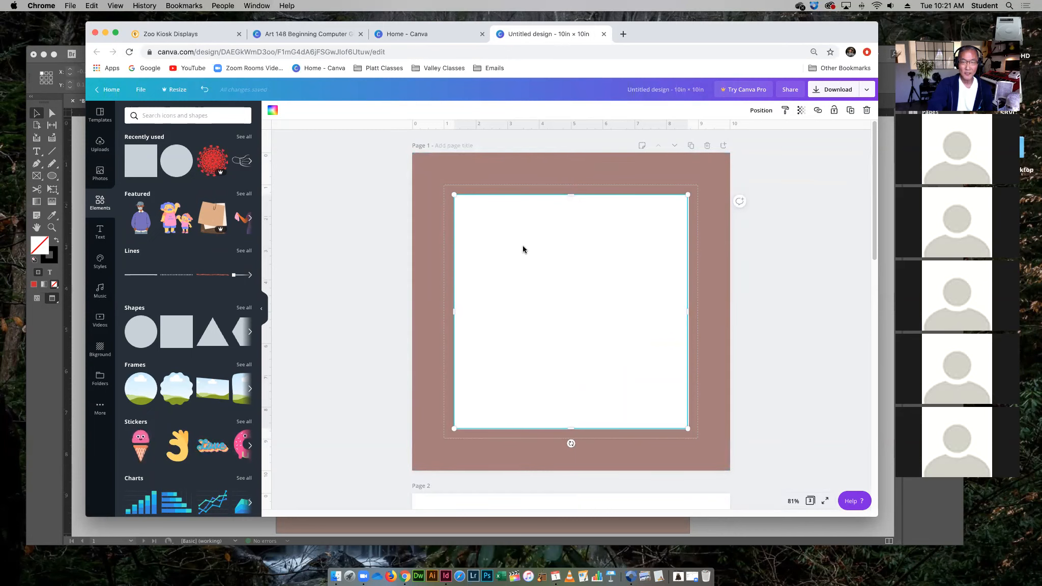
drag(588, 289, 638, 289)
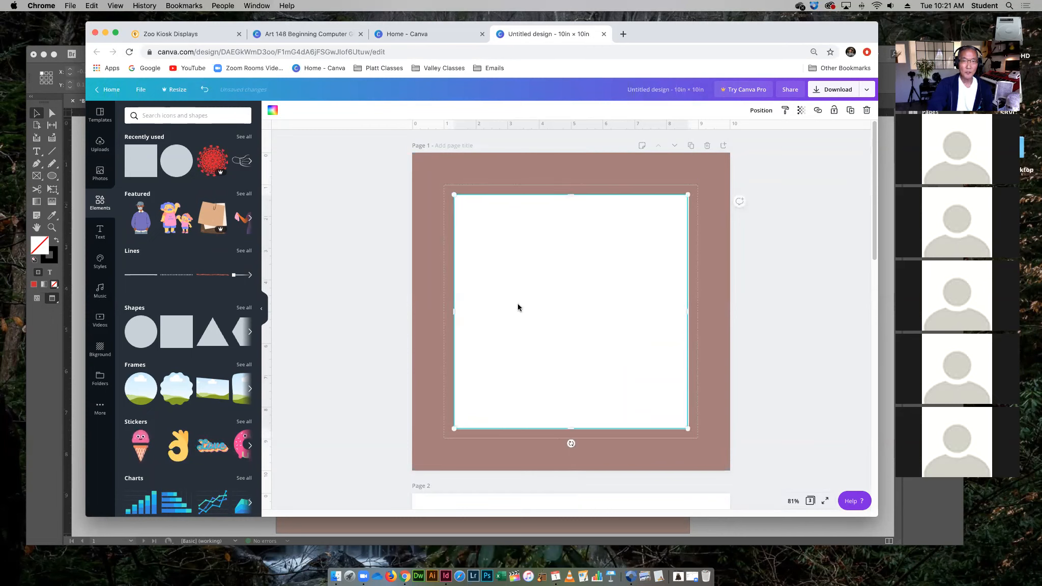
- Check the inner panel's color in the InDesign layout, return to Canva in Chrome and recolor the inner square to custom brown #7B6441
click(43, 395)
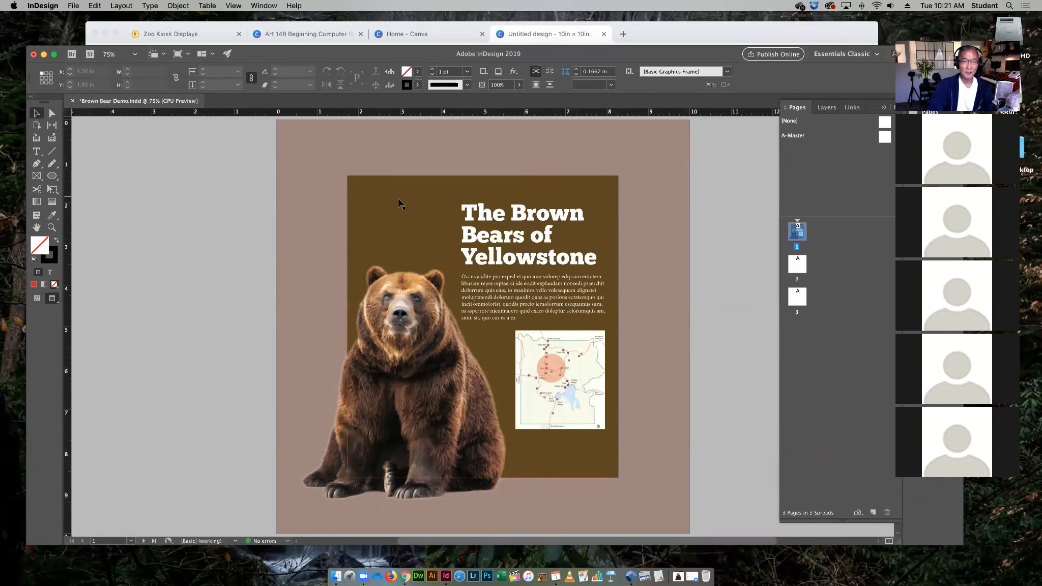
click(648, 28)
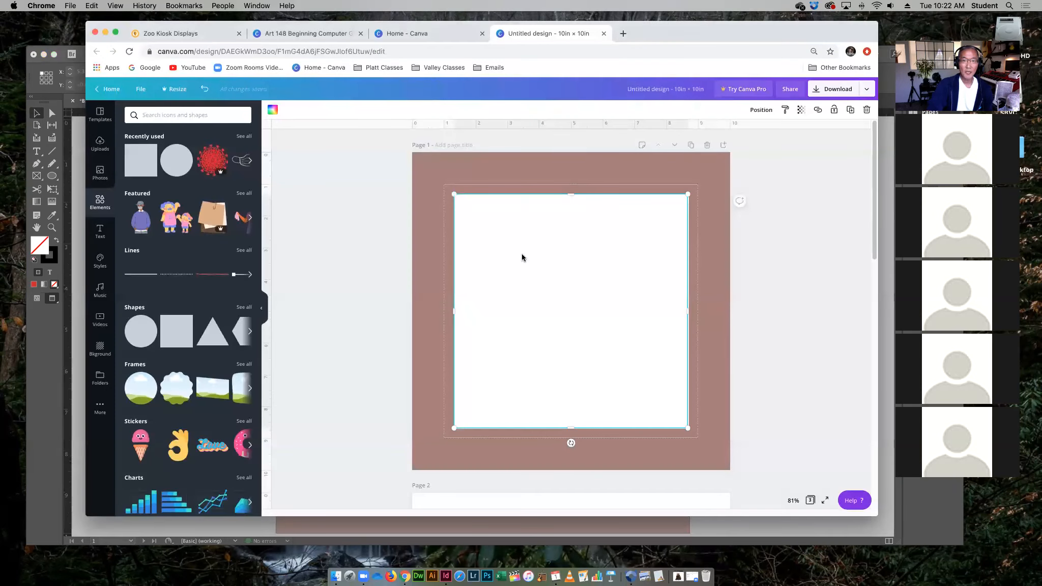
click(272, 109)
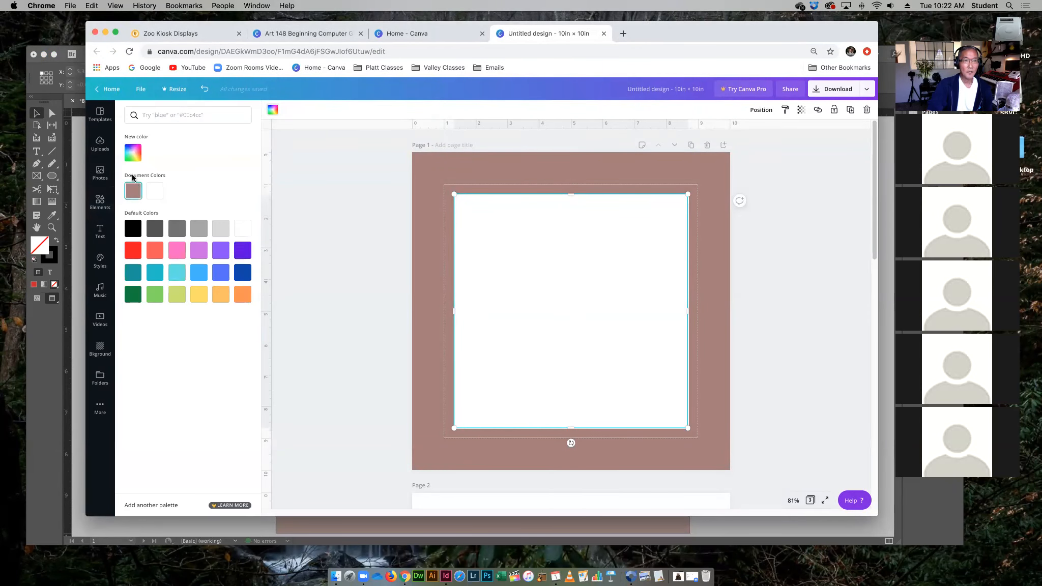
click(133, 152)
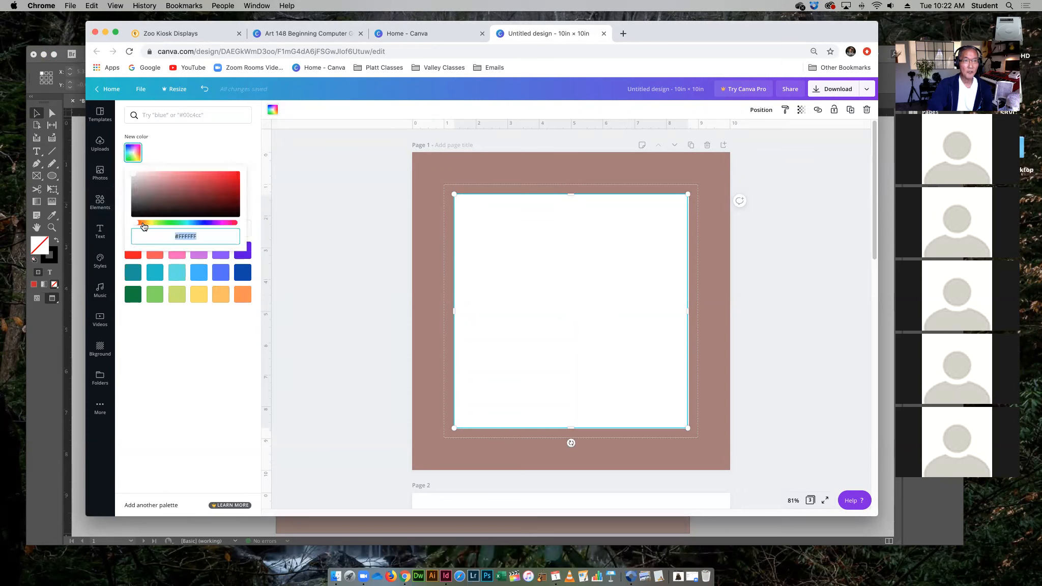
drag(139, 224, 149, 223)
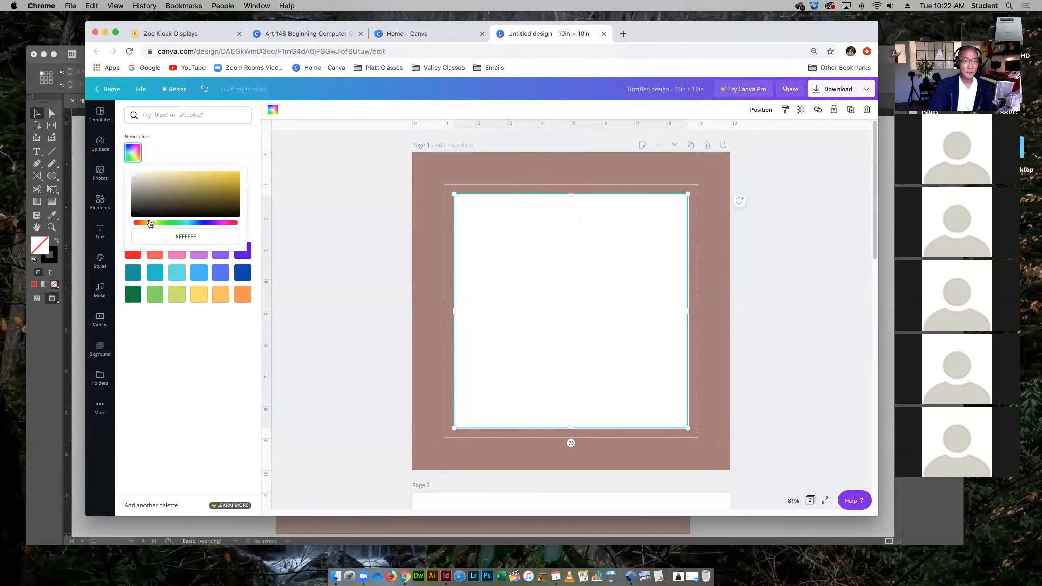
drag(149, 223, 145, 227)
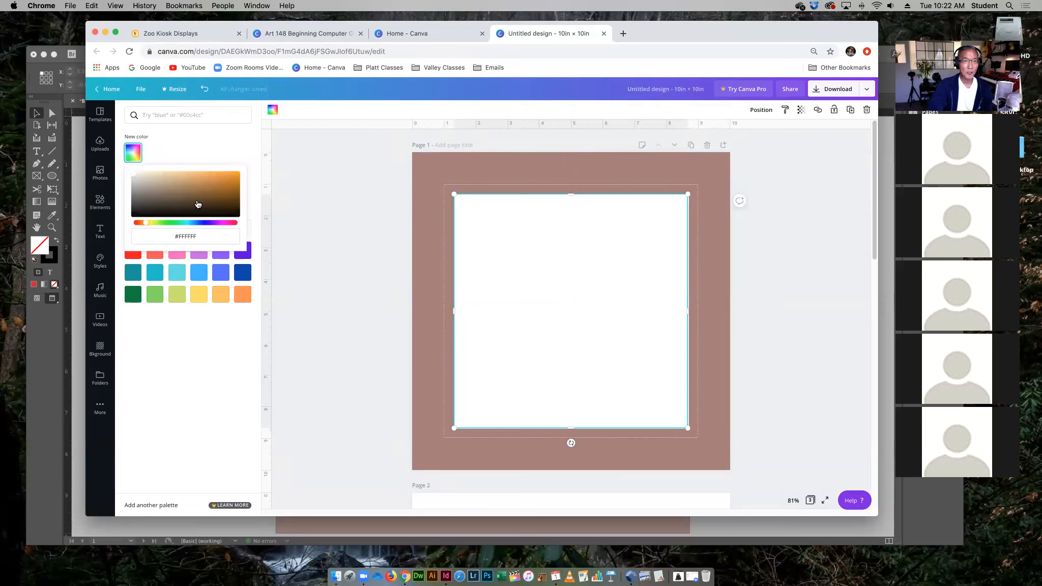
drag(137, 178, 182, 194)
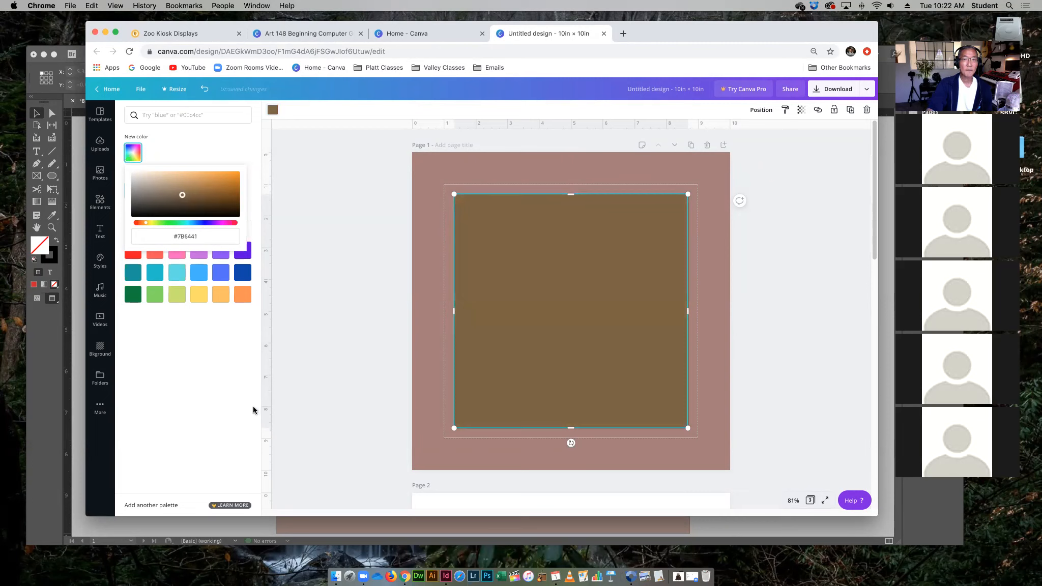
- Deselect the inner square and hide the page margins
click(384, 207)
click(382, 206)
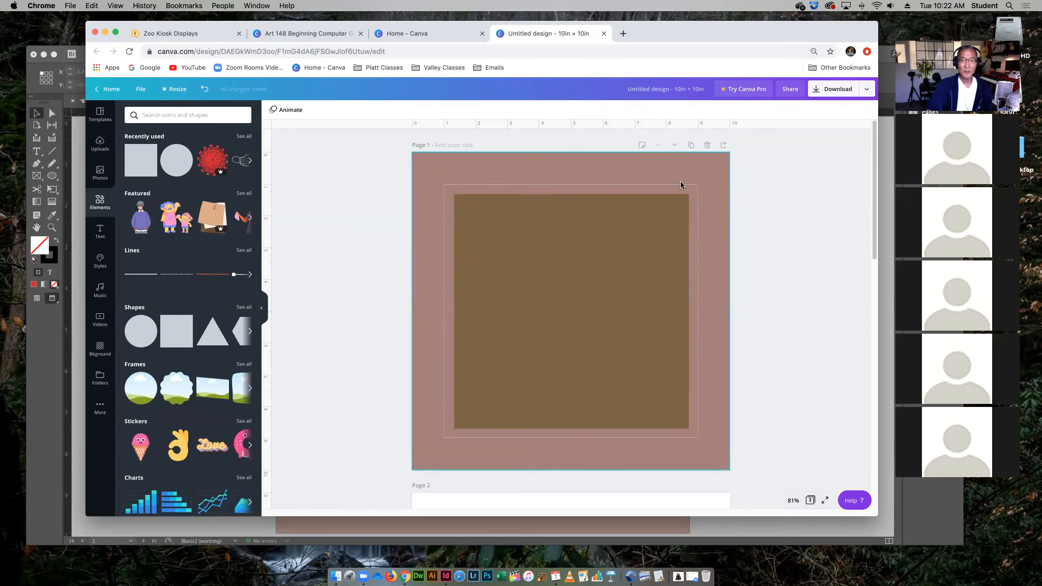
click(143, 88)
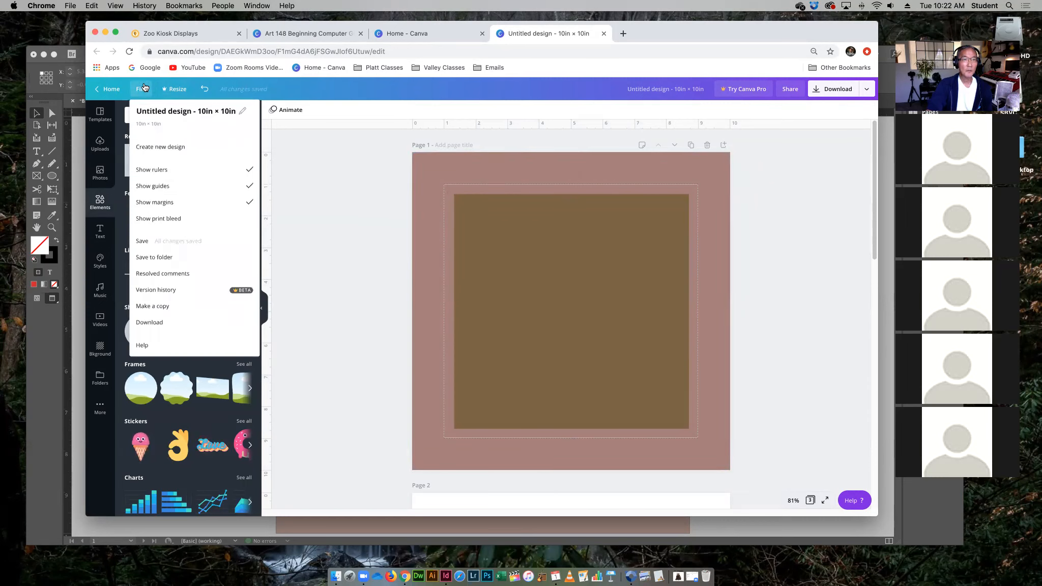
click(154, 203)
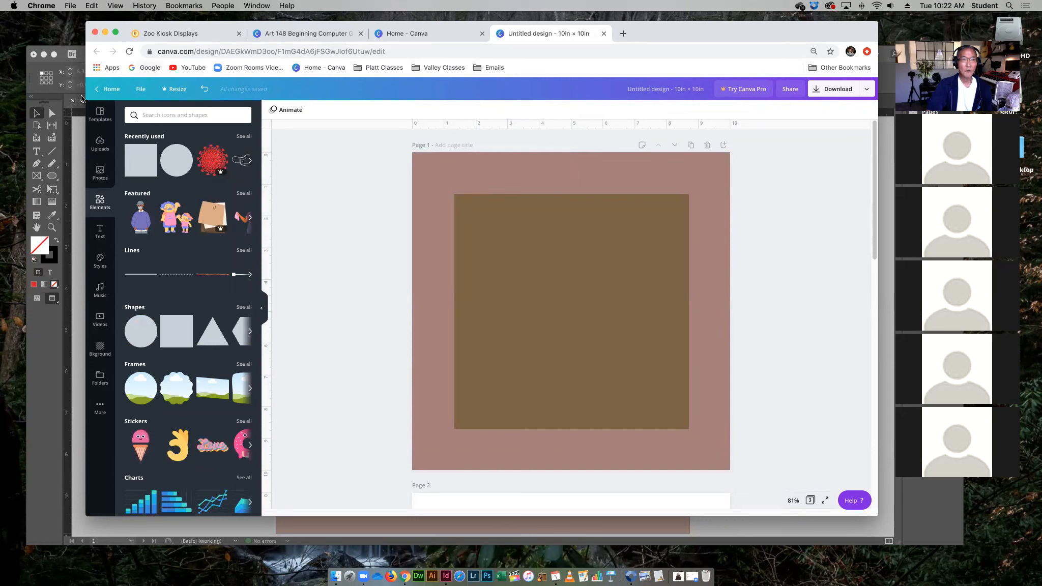
- Compare against the InDesign layout, return to Canva in Chrome, darken the inner square to #705A3A and deselect it
click(42, 335)
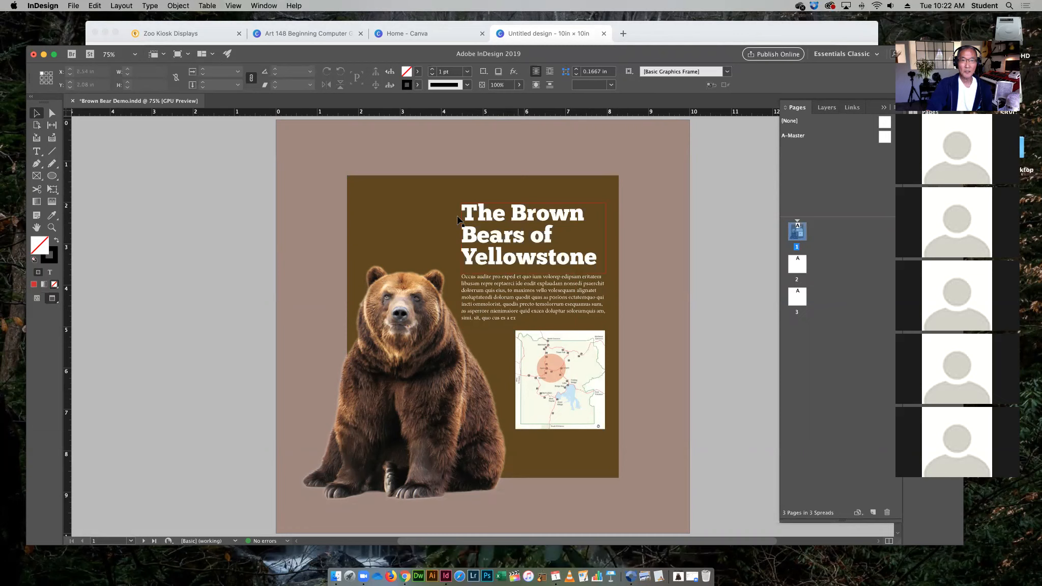
click(658, 31)
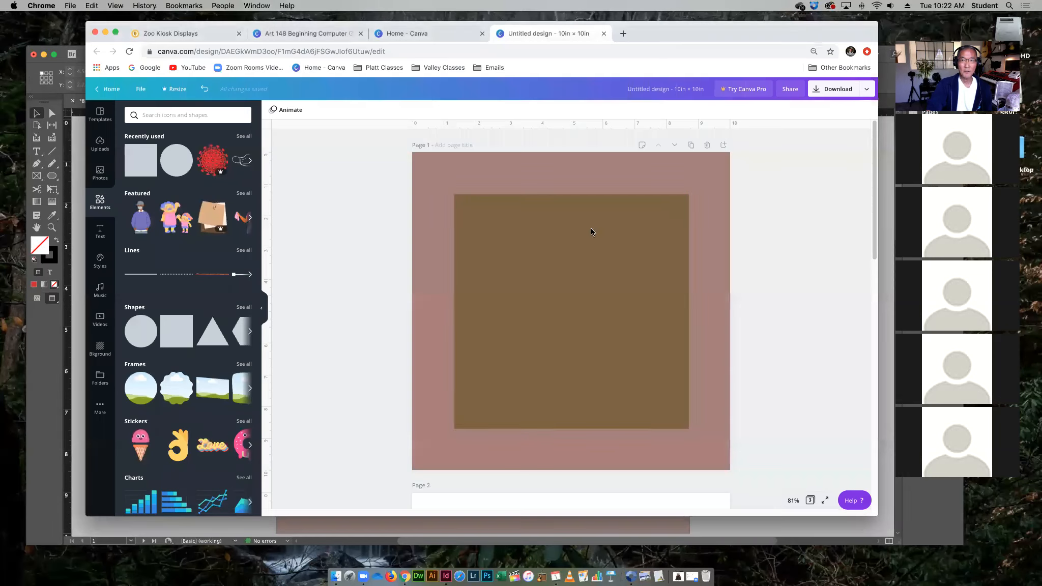
click(541, 295)
click(273, 109)
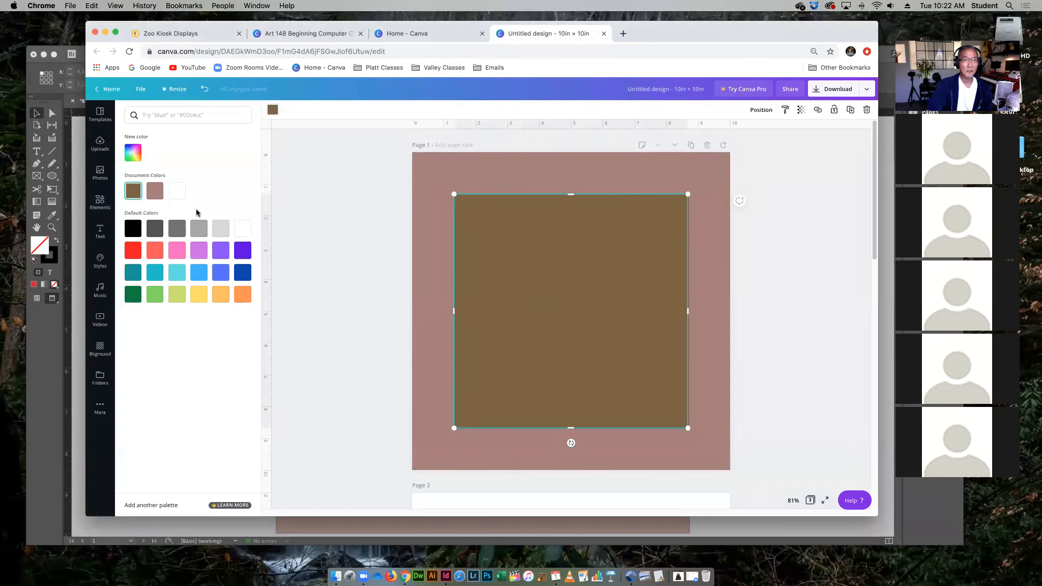
click(133, 153)
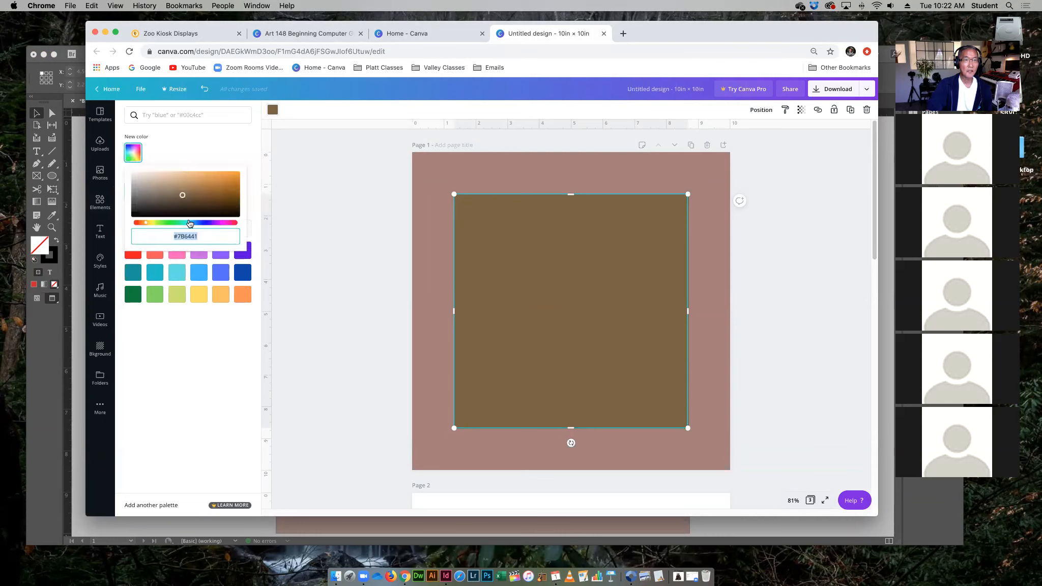
click(183, 197)
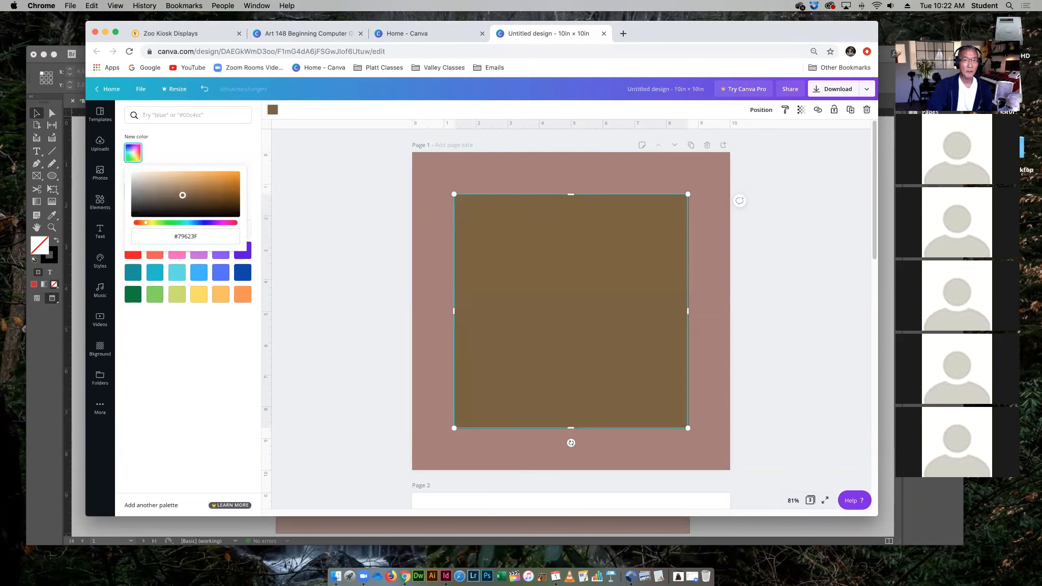
drag(183, 197, 184, 197)
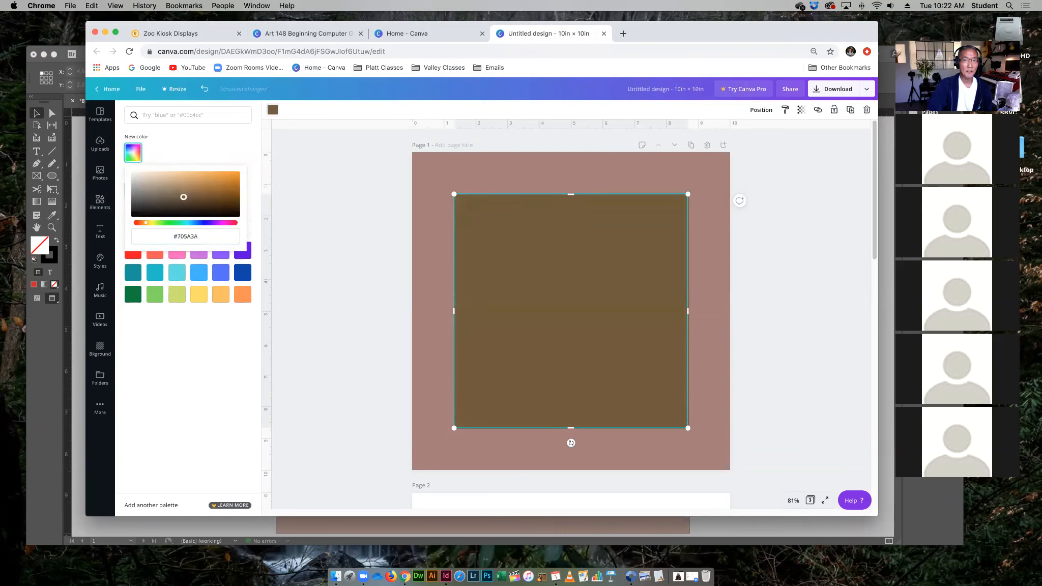
click(374, 183)
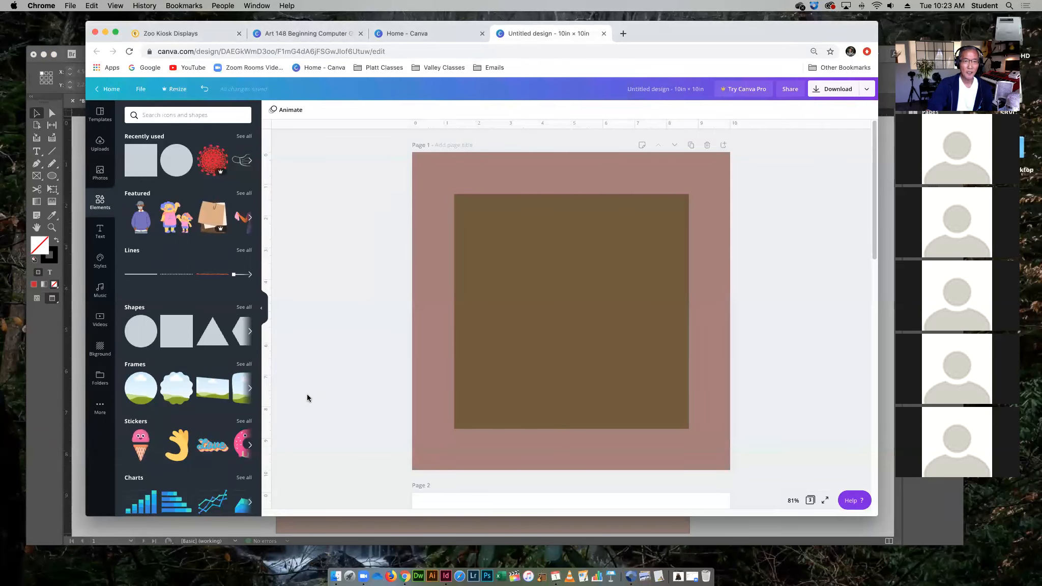
- Review the layers in InDesign, hiding and reshowing the Type layer and locking and unlocking it, and return to Canva in Chrome
click(219, 526)
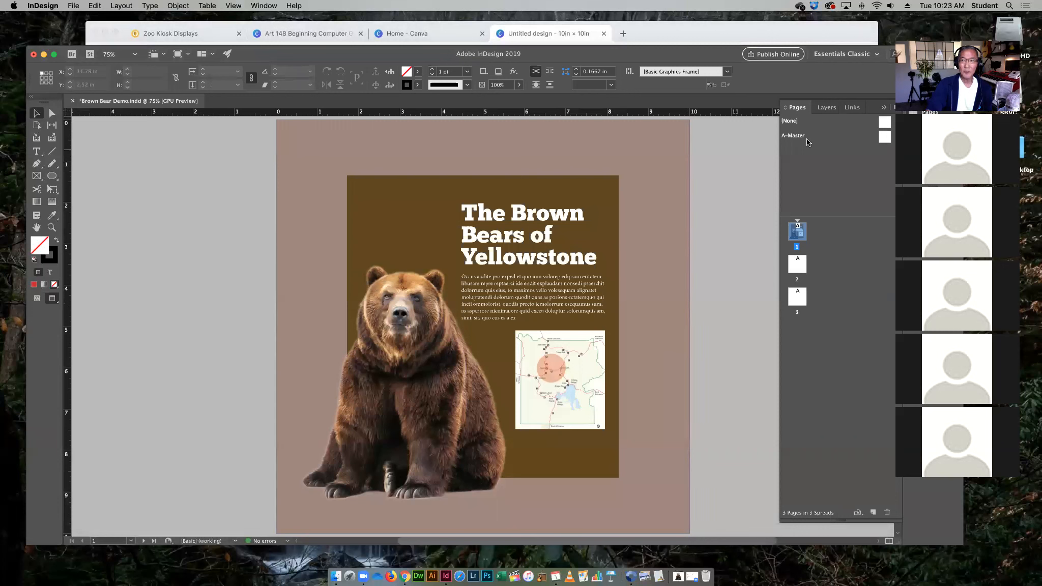
click(825, 108)
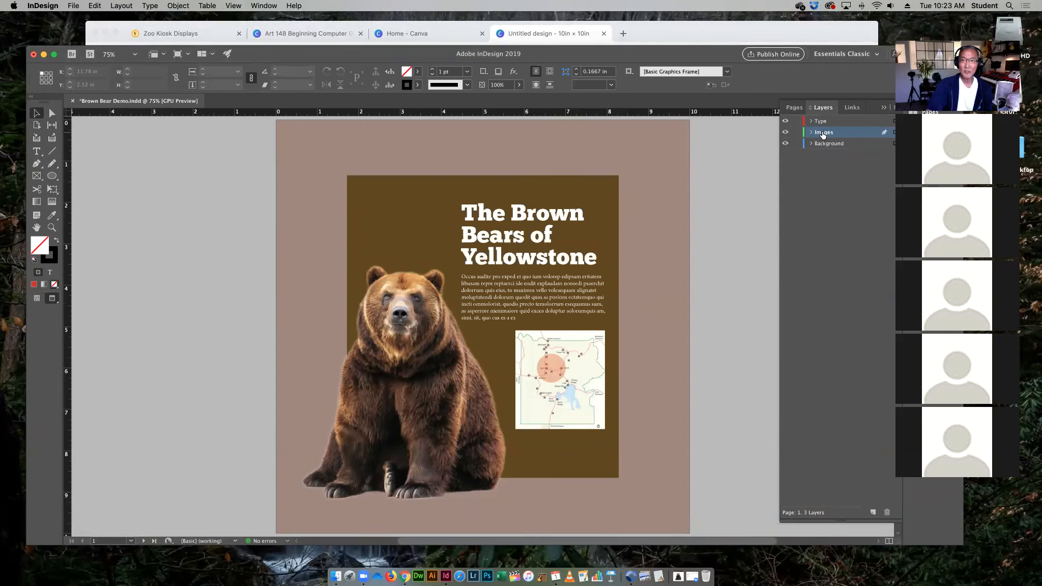
click(785, 121)
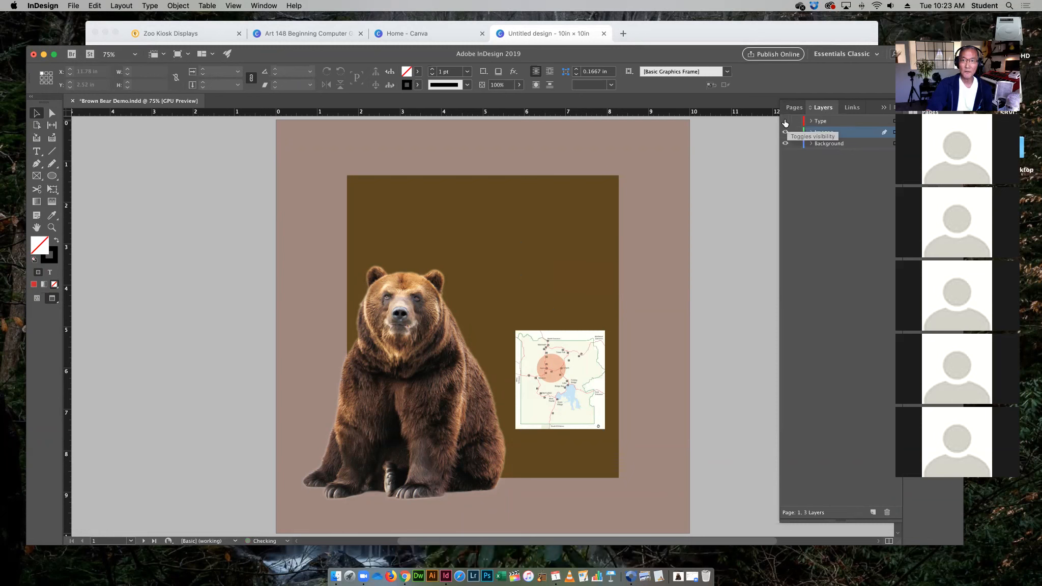
click(785, 122)
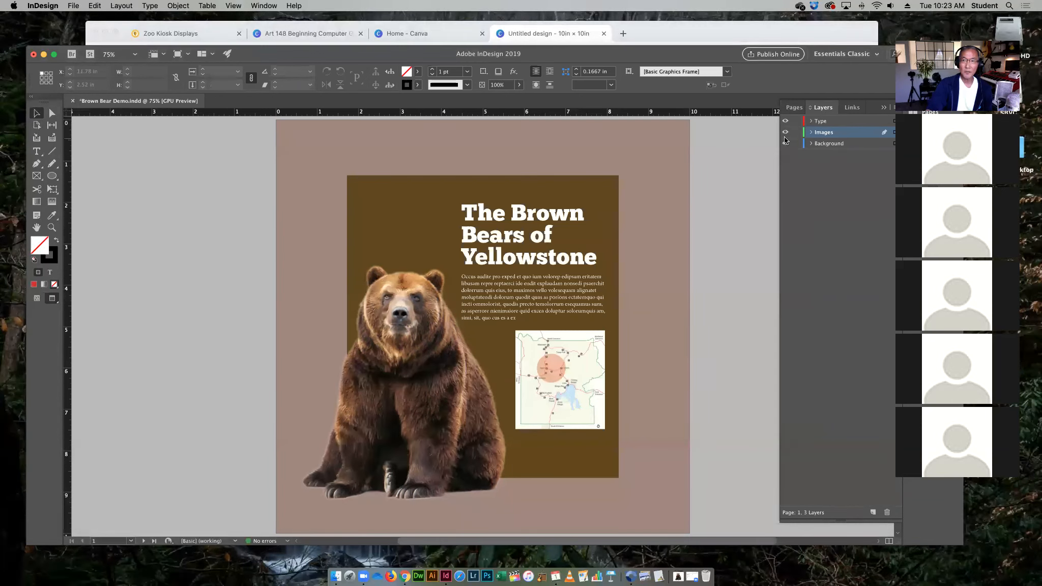
click(795, 122)
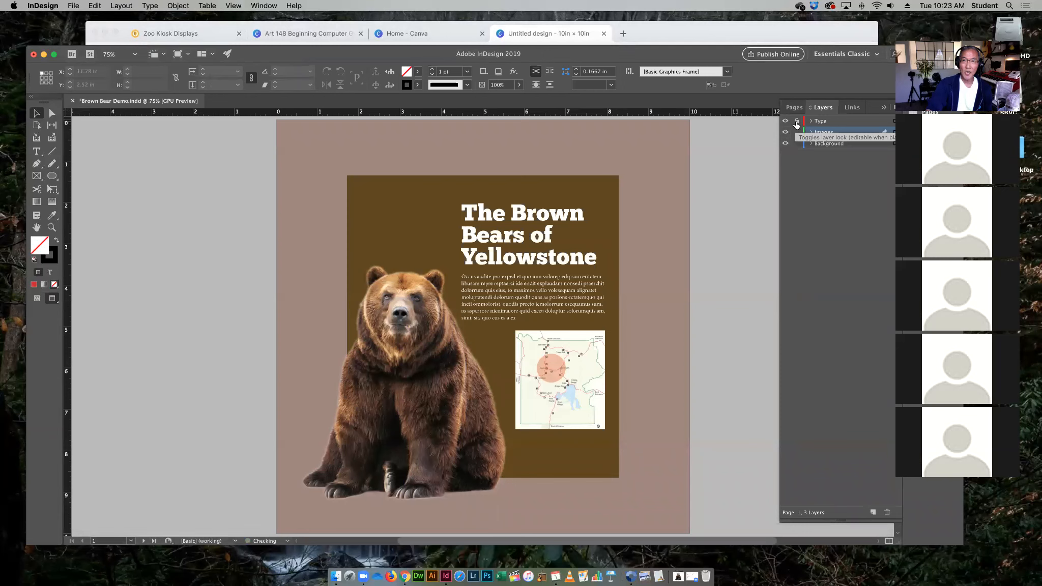
click(796, 122)
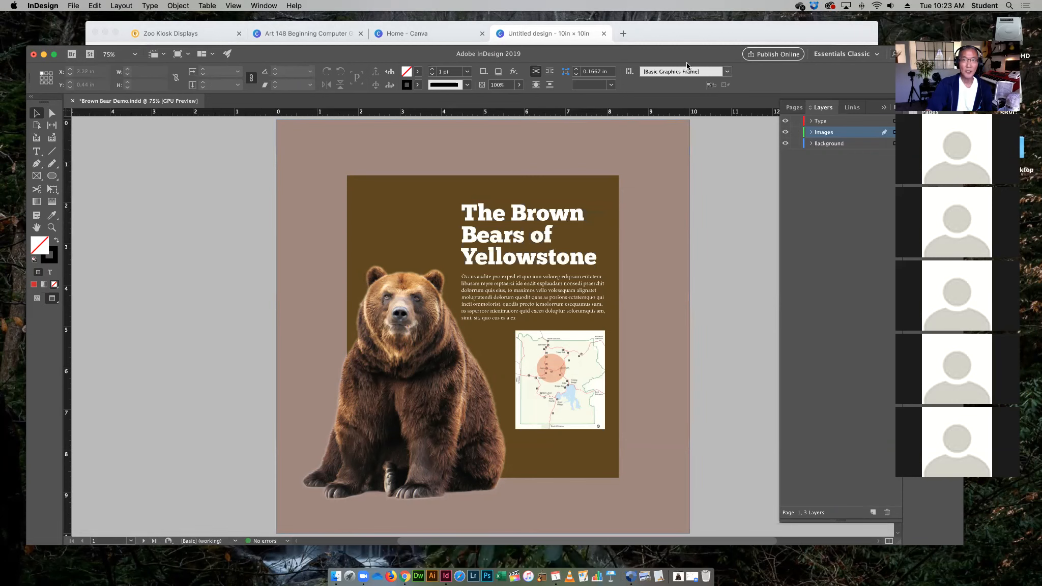
click(688, 29)
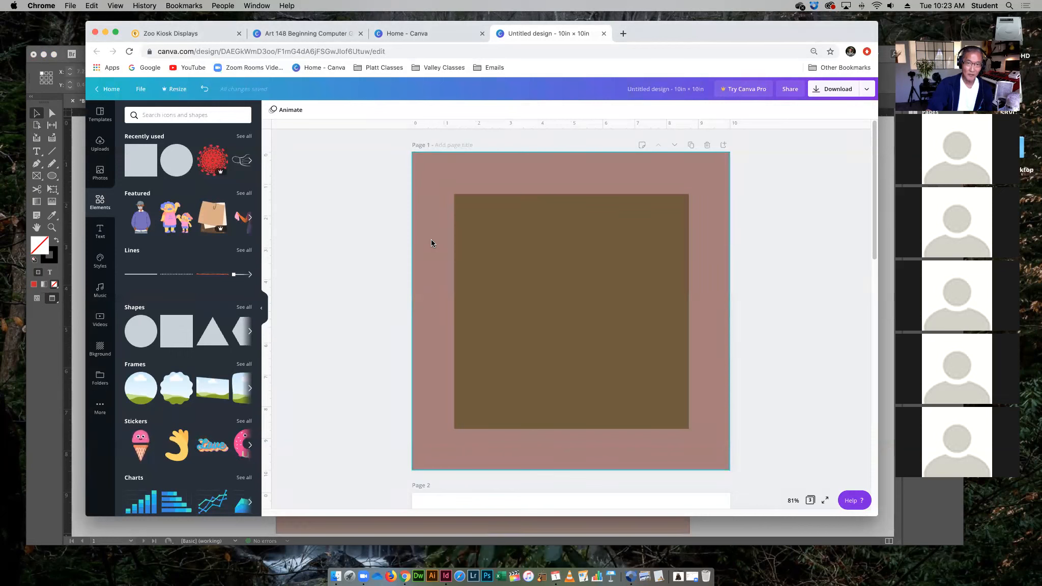
click(503, 233)
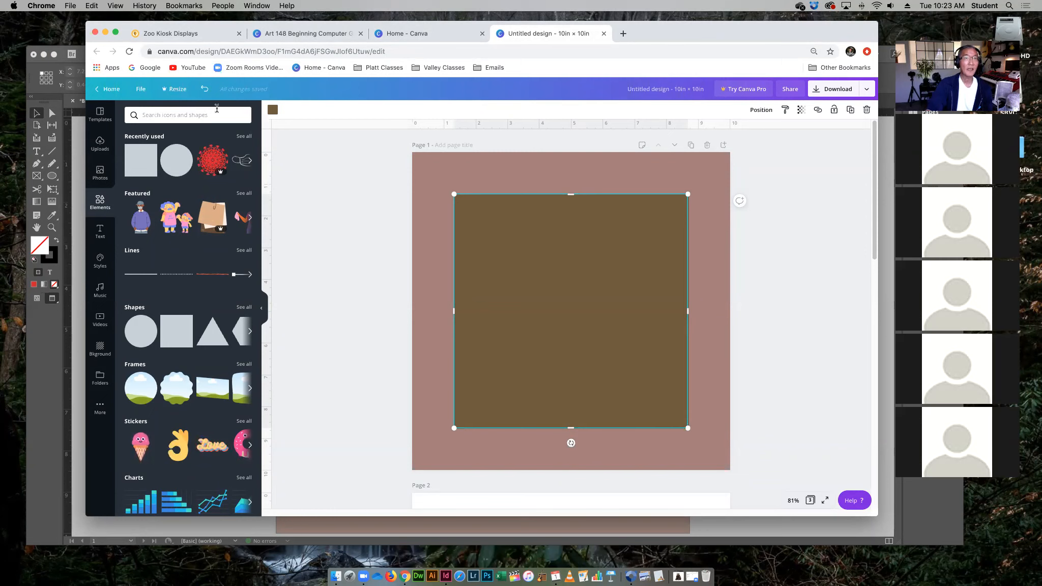
click(141, 90)
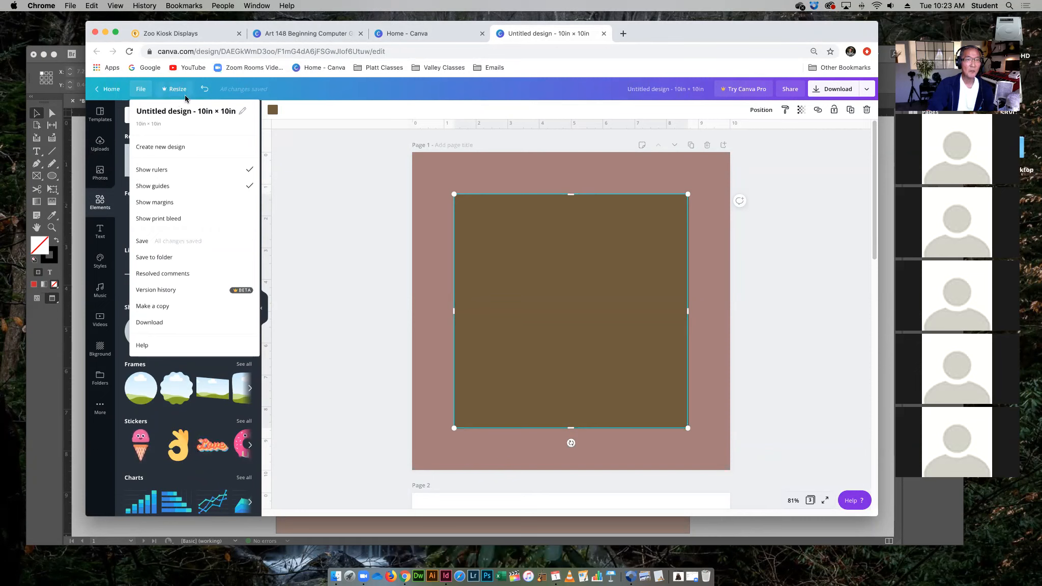
click(338, 185)
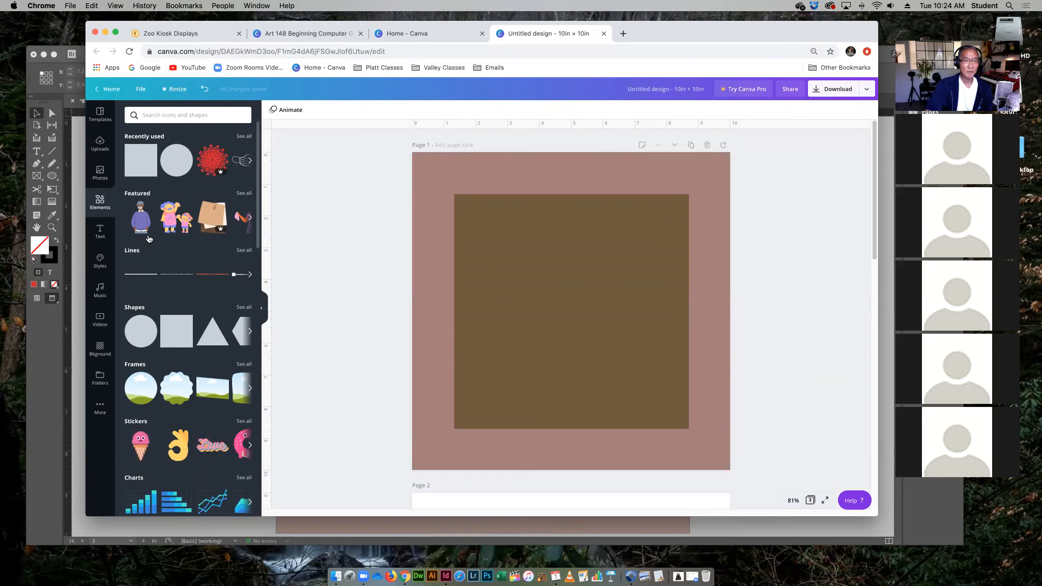
- Browse through the trending stock photos in Canva's photo library
click(99, 176)
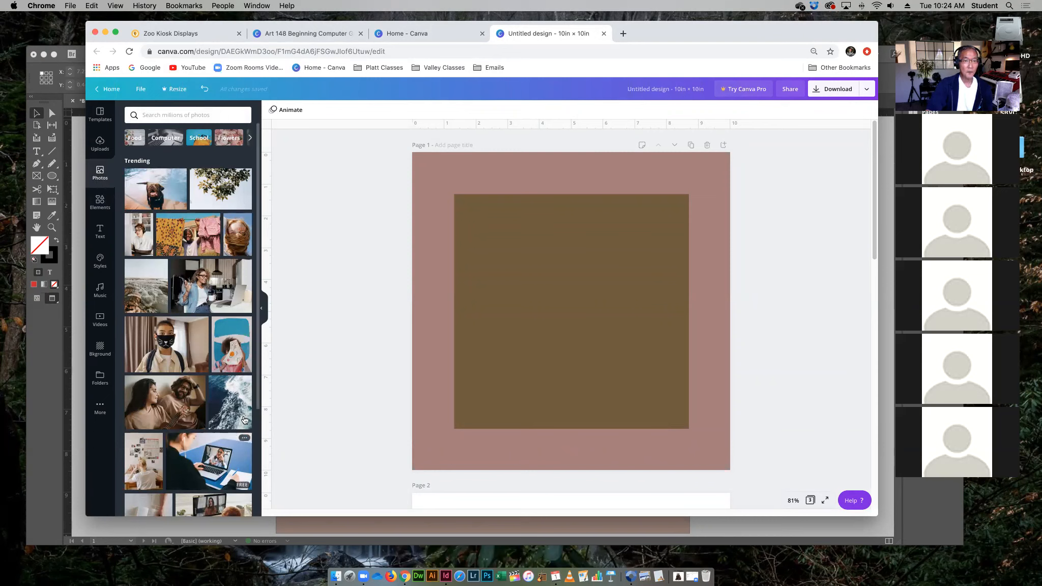
scroll(259, 304, down, 5)
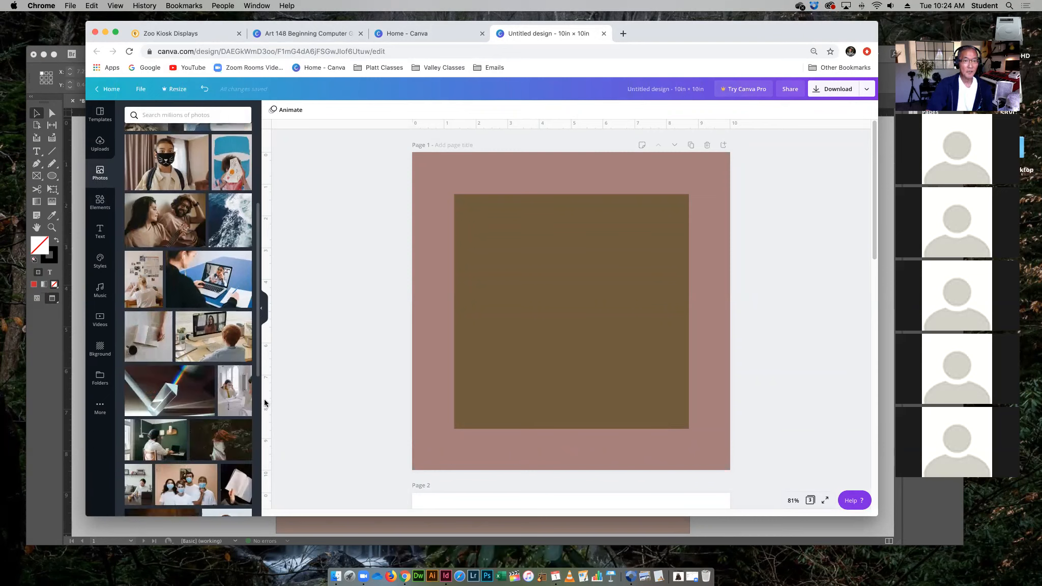
scroll(263, 419, up, 5)
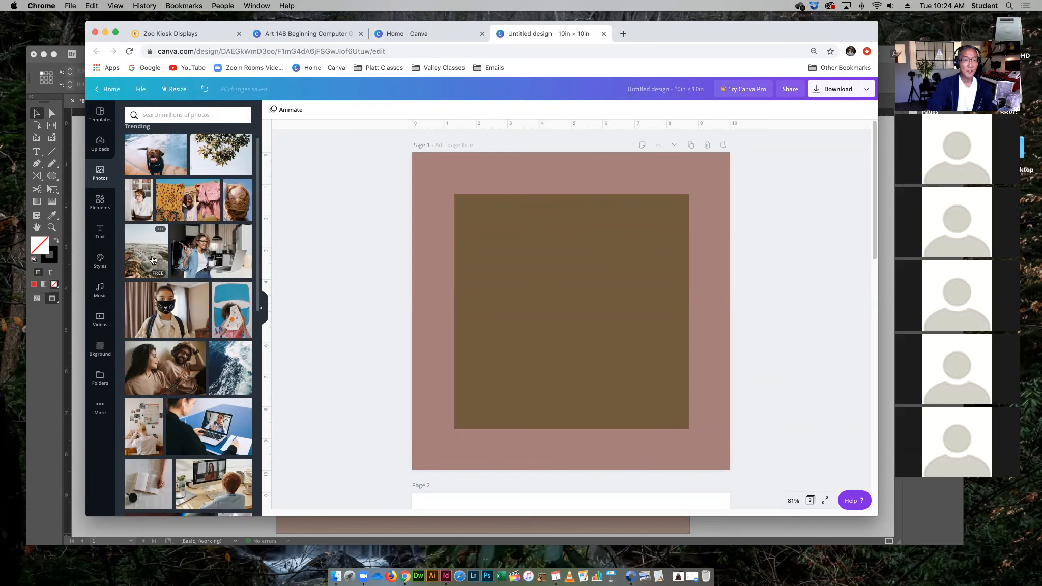
drag(258, 264, 262, 384)
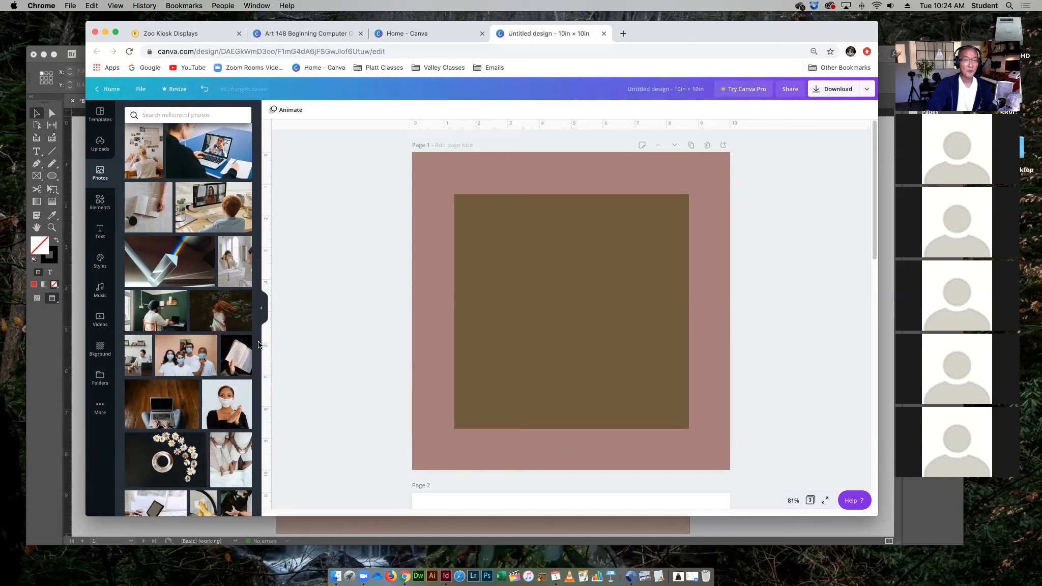
drag(261, 345, 271, 191)
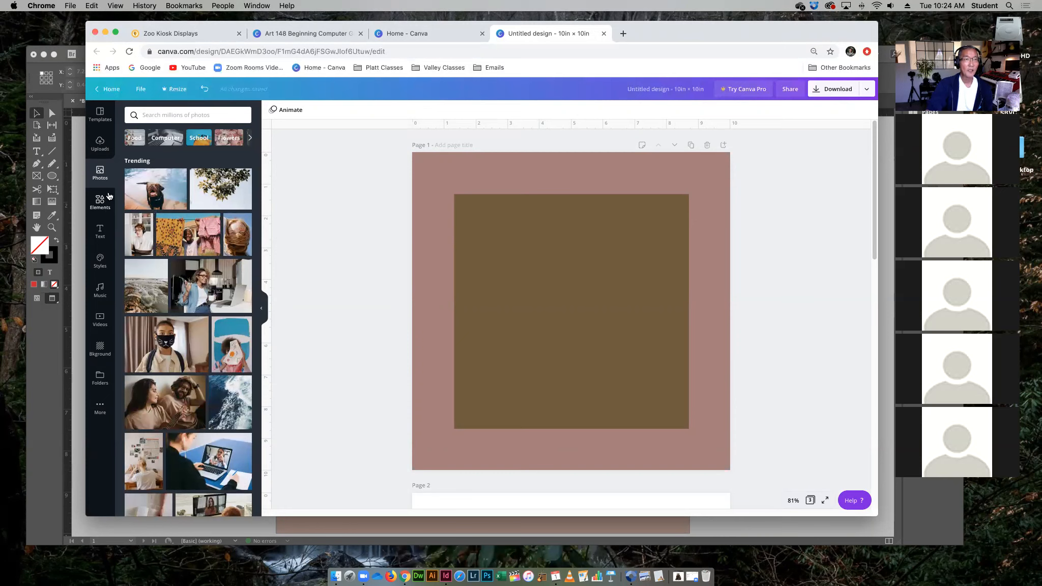
- Show the uploaded images, check the Art 148 Beginning Computer Graphics folder and Canva home page, and return to the untitled 10 × 10 inch design
click(101, 144)
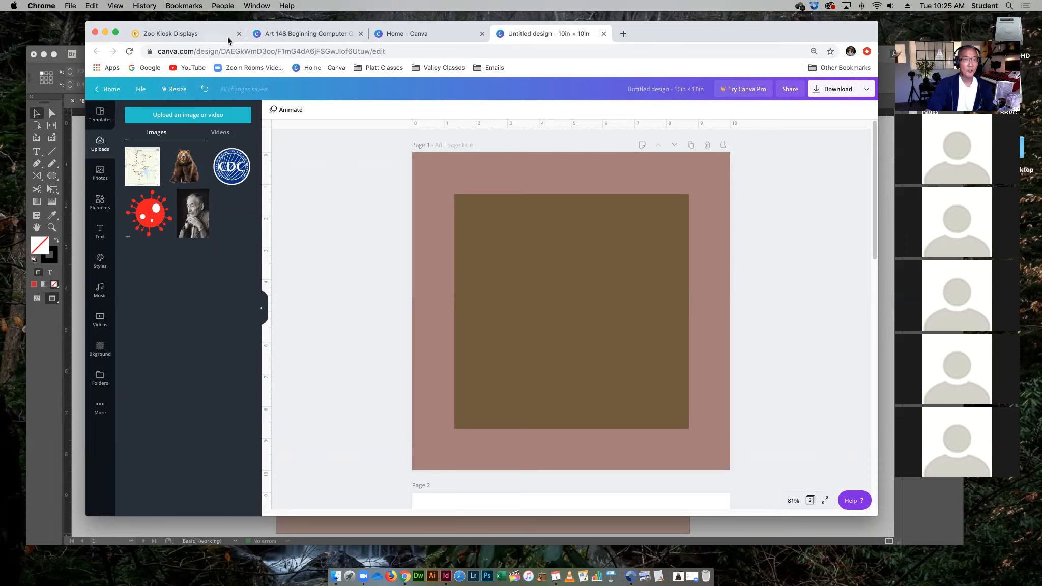
click(315, 32)
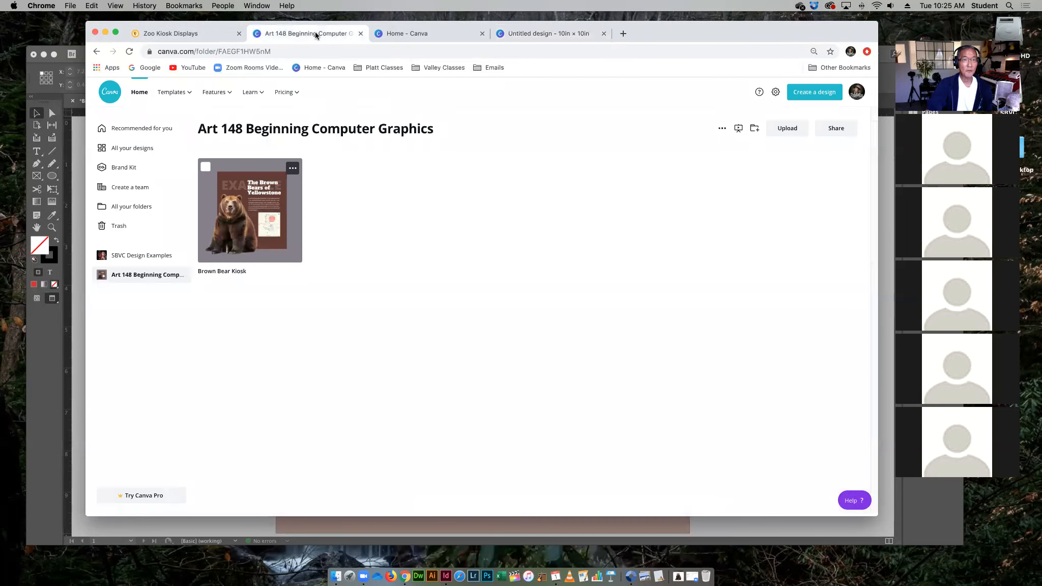
click(433, 32)
click(516, 34)
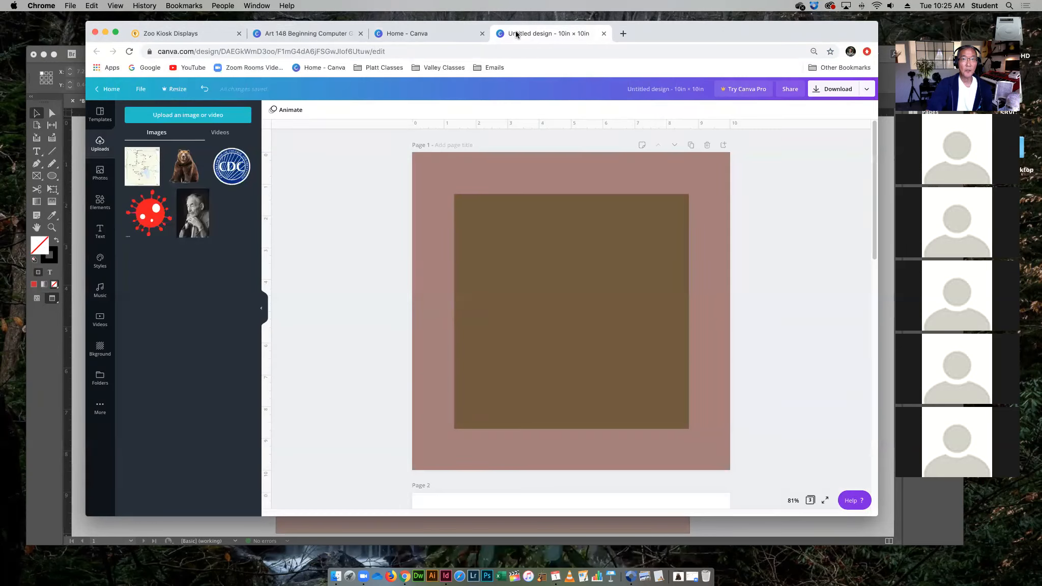
- Check the image files listed in the Zoo Kiosk Displays assignment and return to the 10 × 10 inch Canva design
click(196, 32)
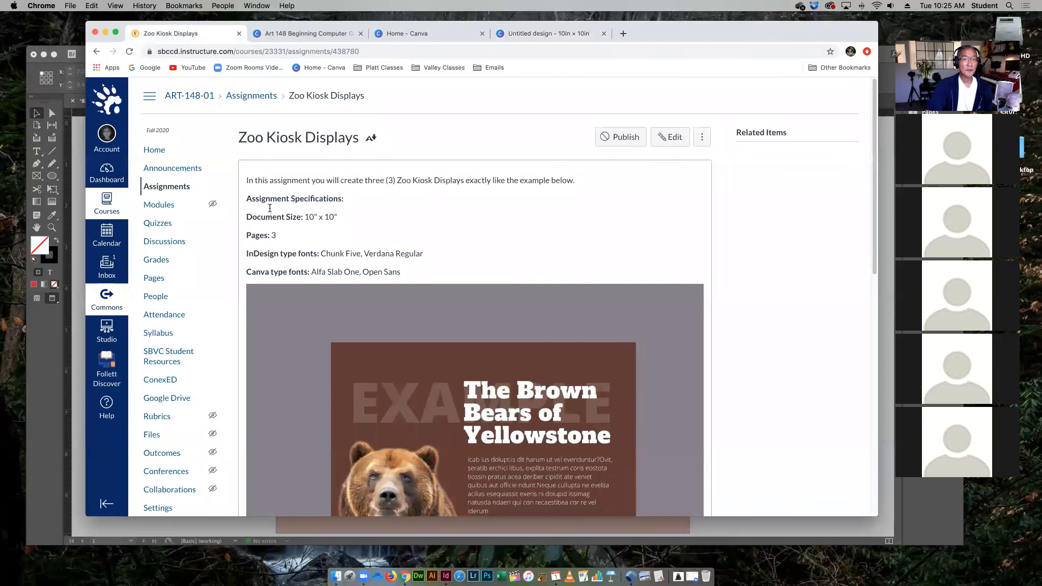
scroll(293, 366, down, 10)
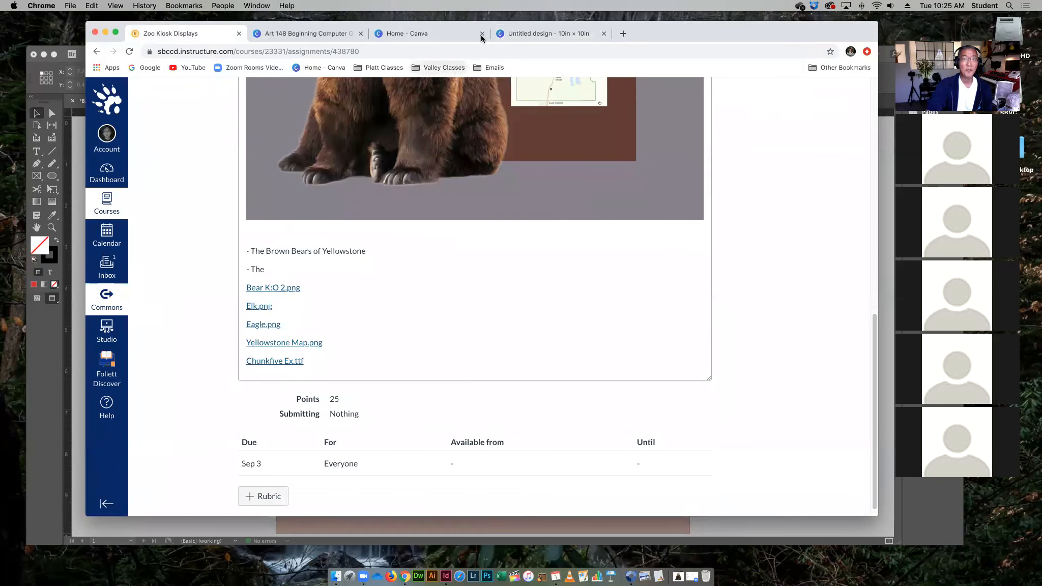
click(542, 34)
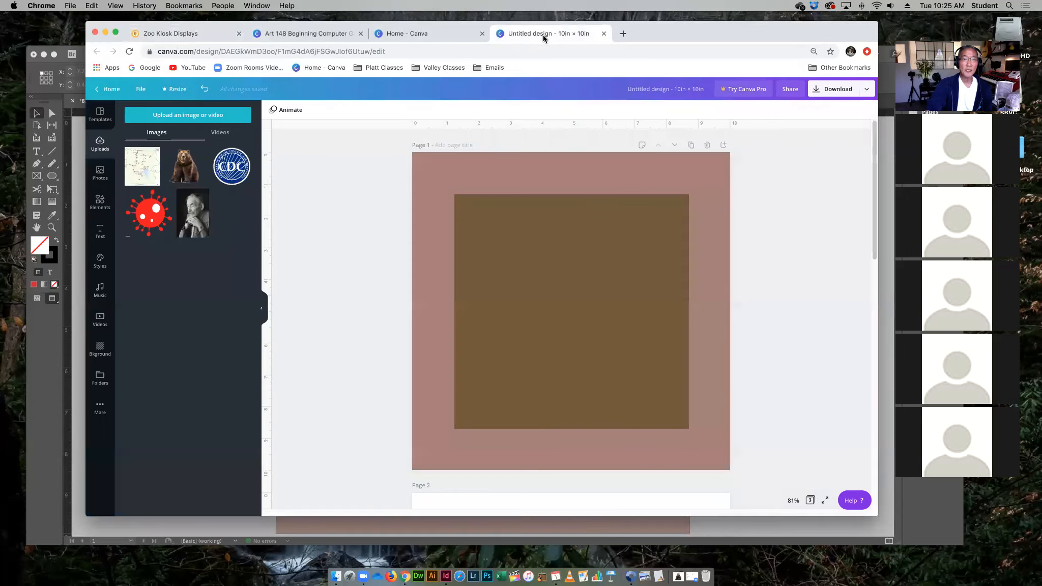
- Start an image upload from the device and browse to the Yellowstone VC Kiosks folder in the Art 148-01 assignments
click(188, 118)
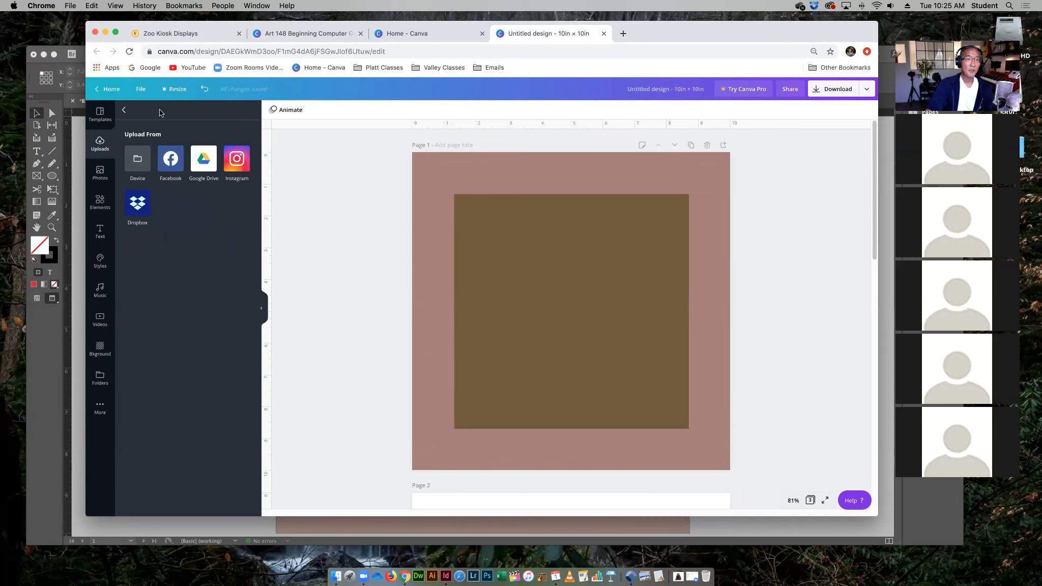
click(142, 161)
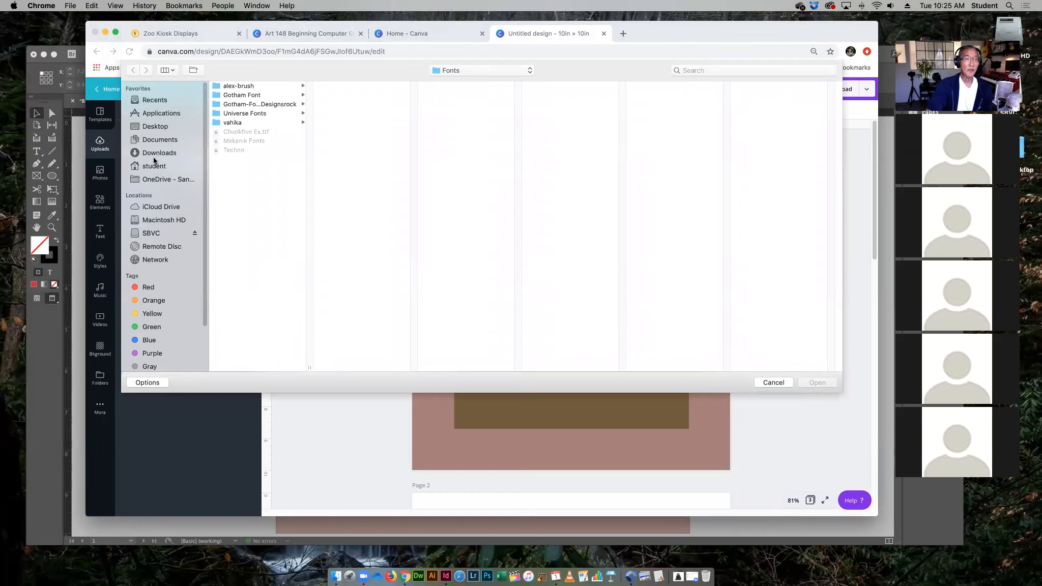
click(154, 221)
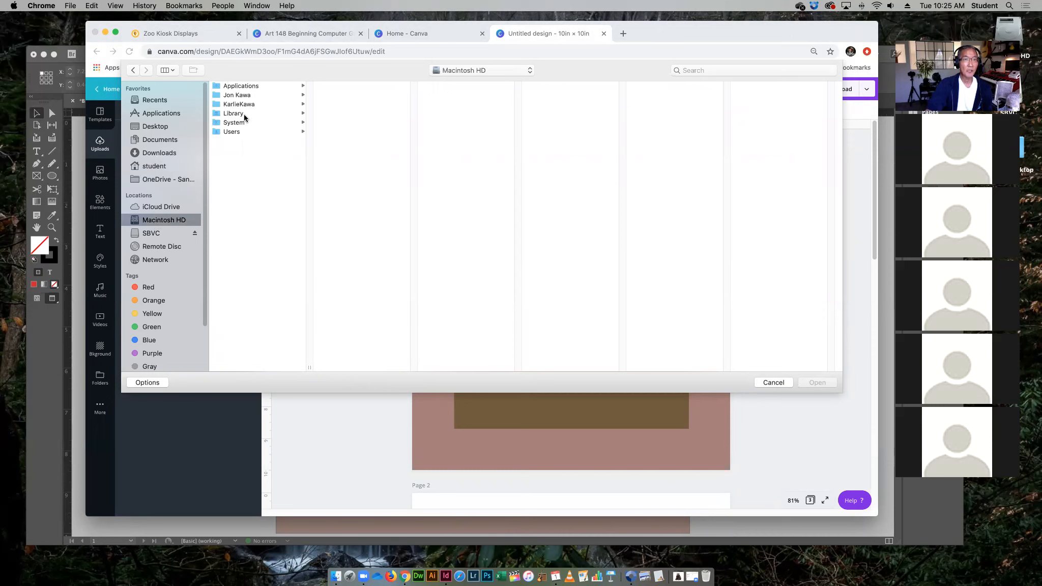
click(244, 95)
click(343, 87)
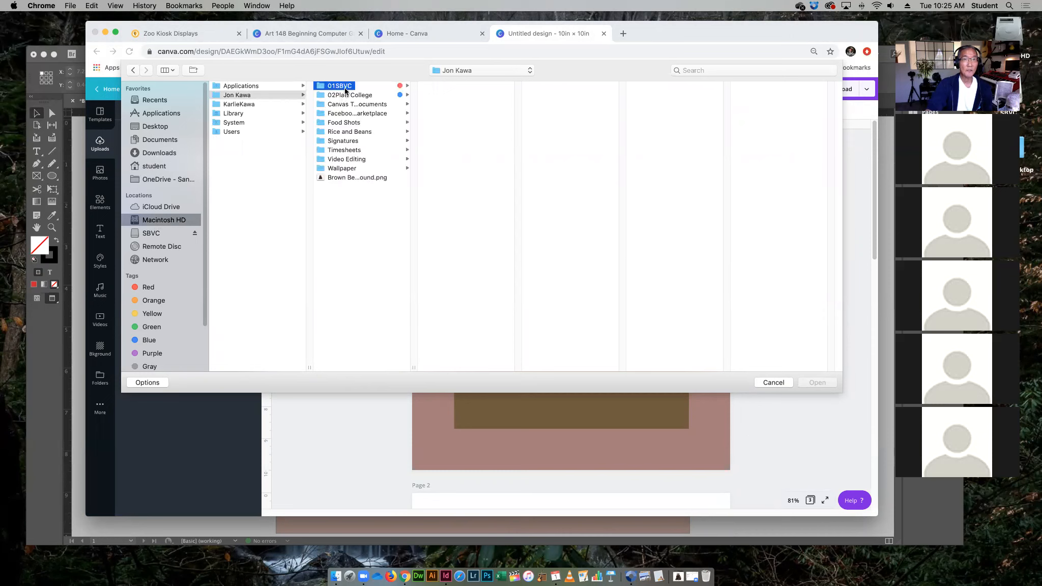
click(456, 97)
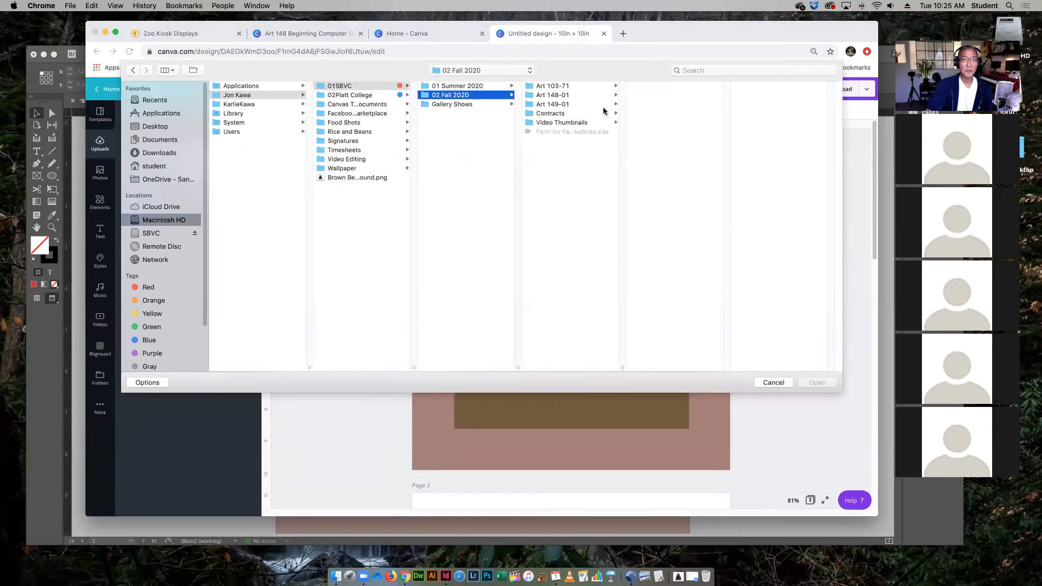
click(560, 95)
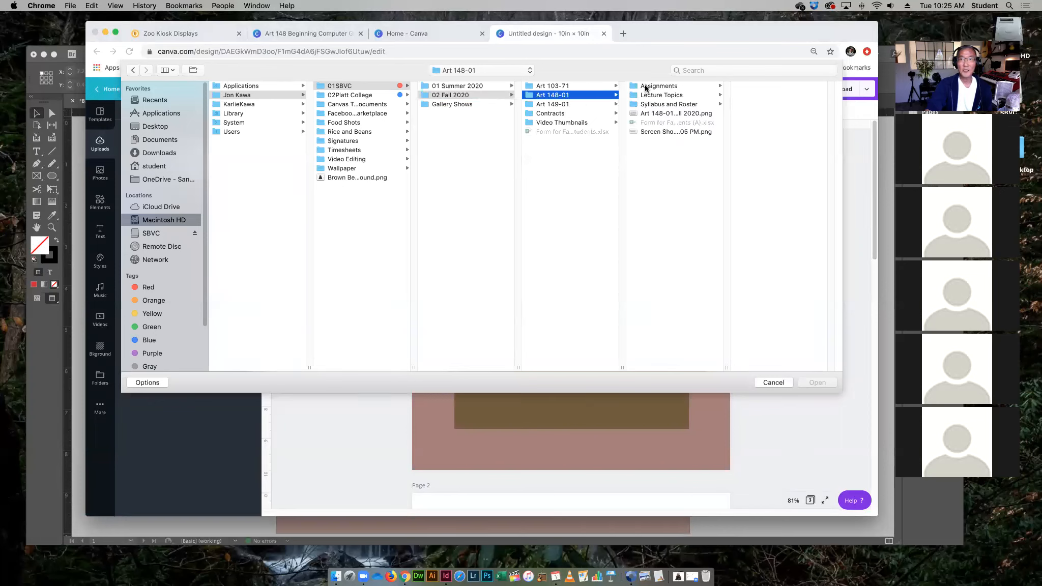
click(659, 87)
click(790, 96)
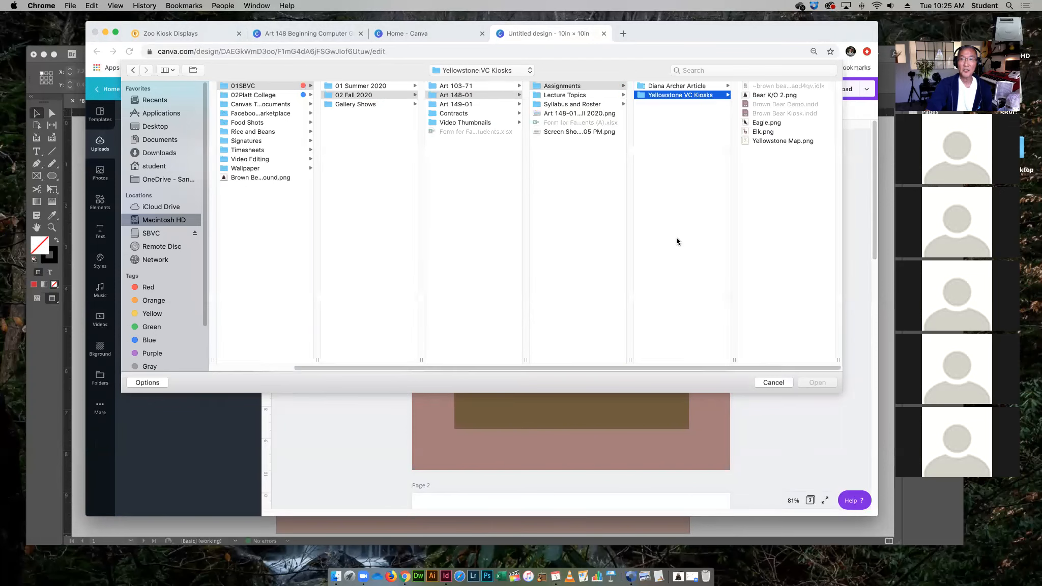
- Preview Bear K/O 2.png and Eagle.png, and upload Elk.png to the Canva images
click(765, 96)
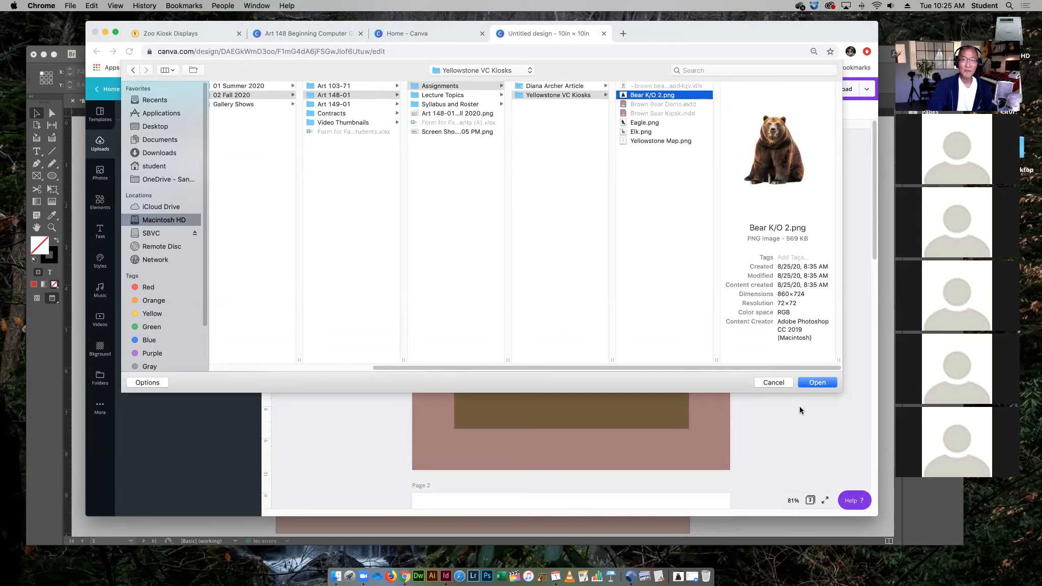
click(642, 124)
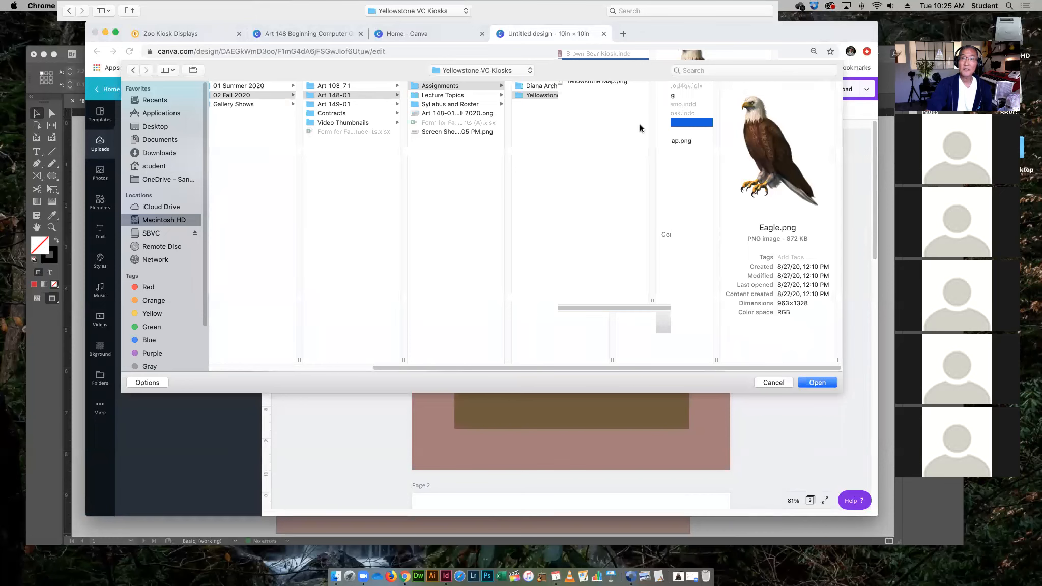
click(641, 132)
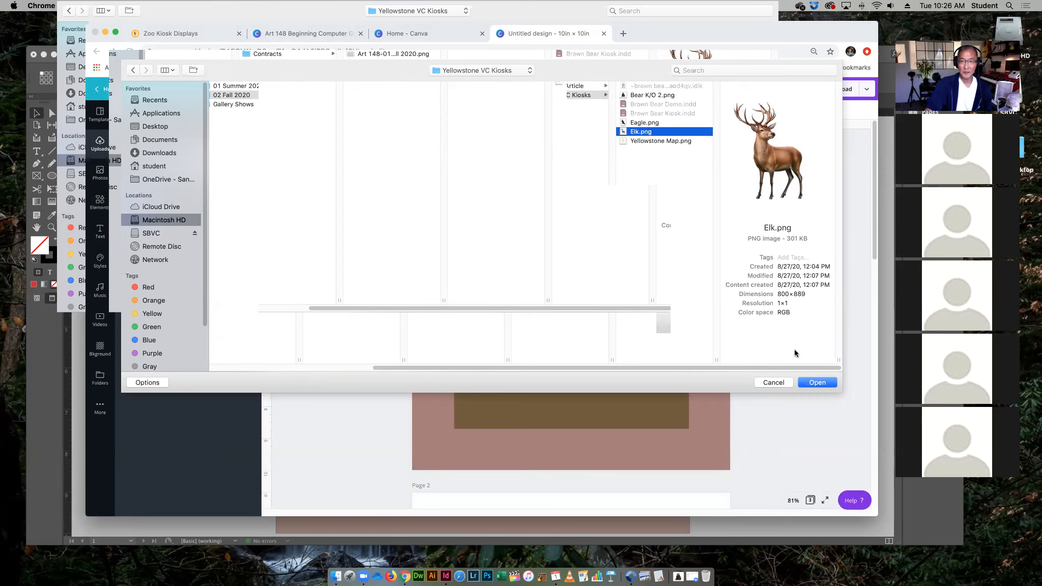
click(811, 382)
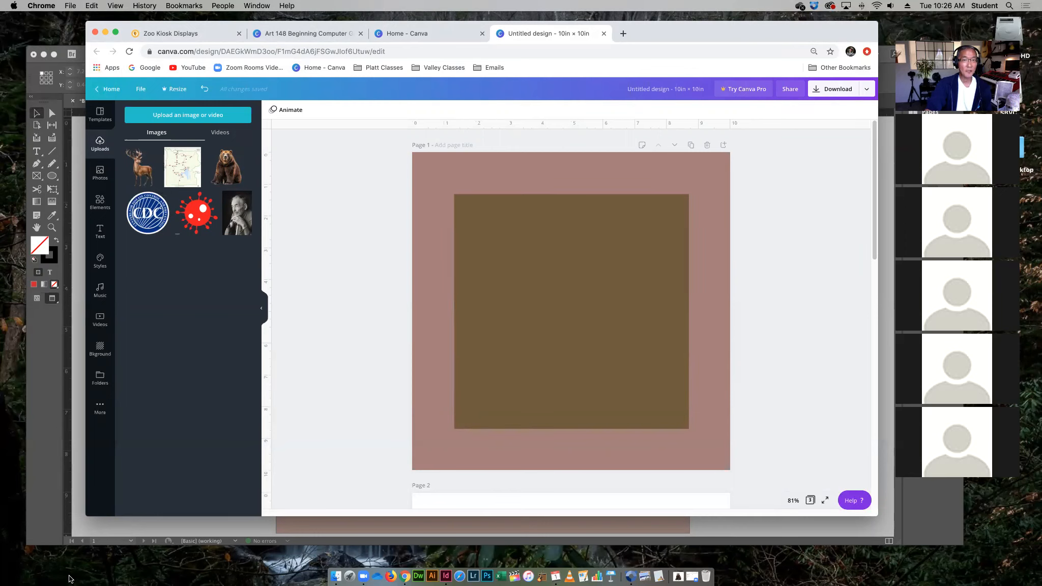
- Place the bear image on page 1, enlarge it to about 7.8 × 6.6 in and move it over the inner square's lower-left corner
click(231, 169)
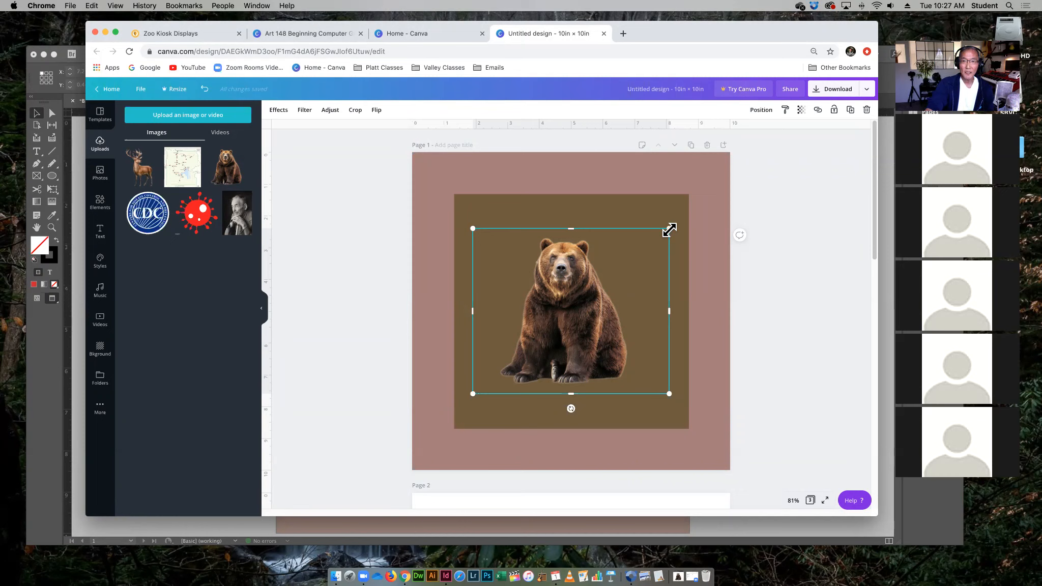
drag(672, 225, 719, 178)
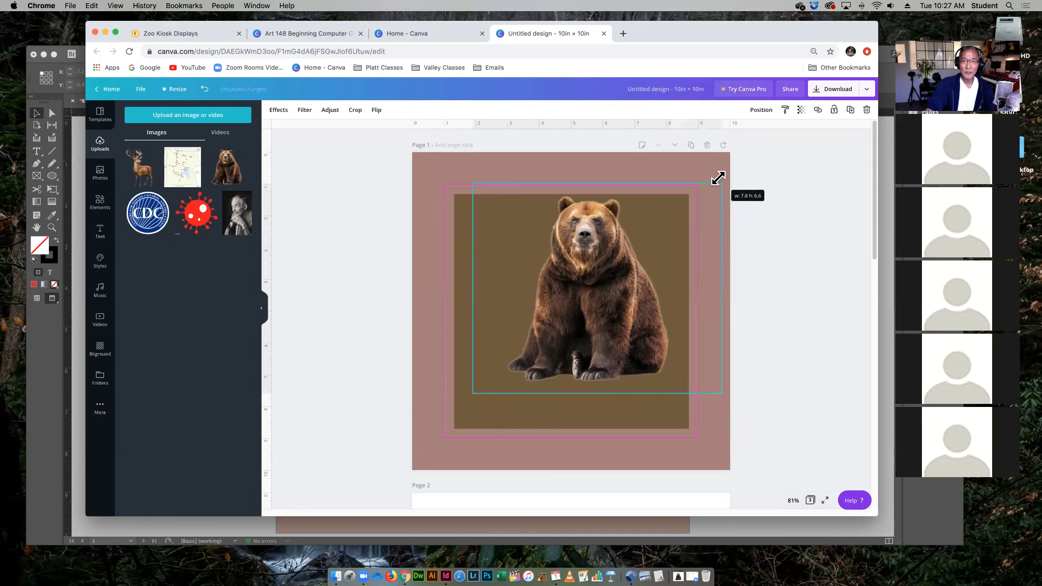
drag(625, 283, 543, 346)
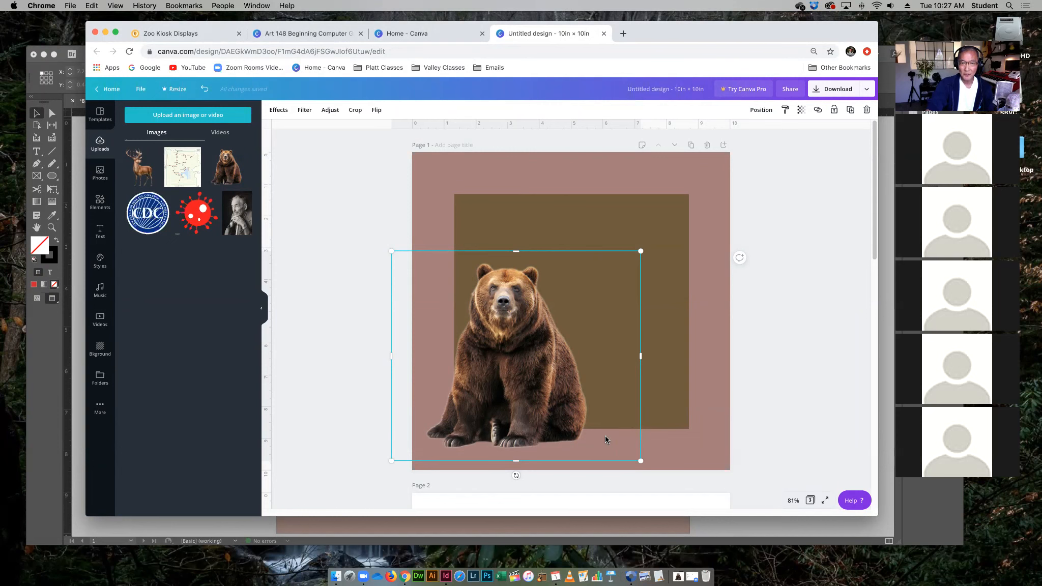
- Compare the bear's placement with the InDesign layout, return to Canva in Chrome, nudge the bear slightly and deselect it
click(76, 447)
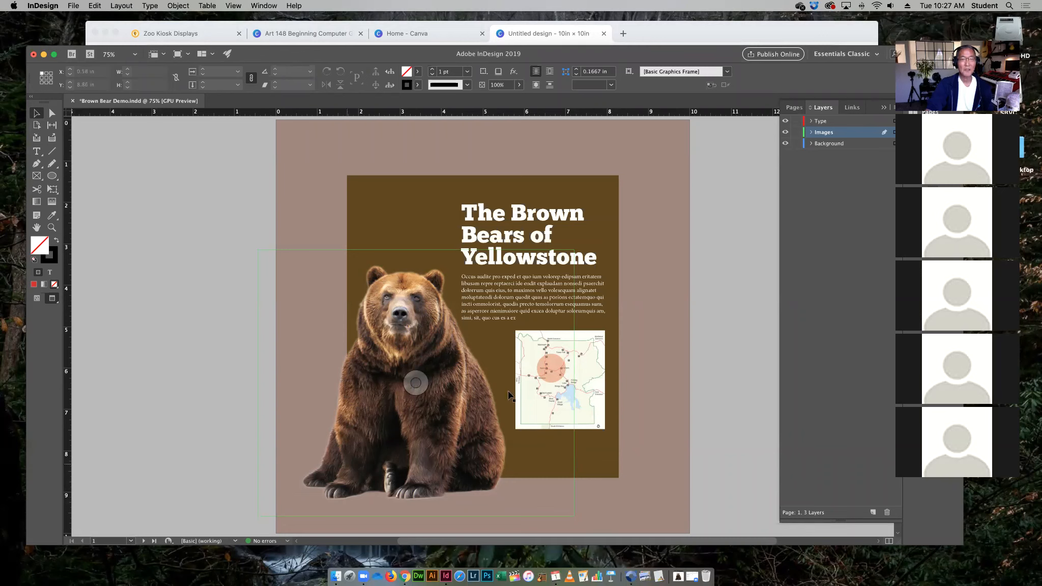
click(666, 30)
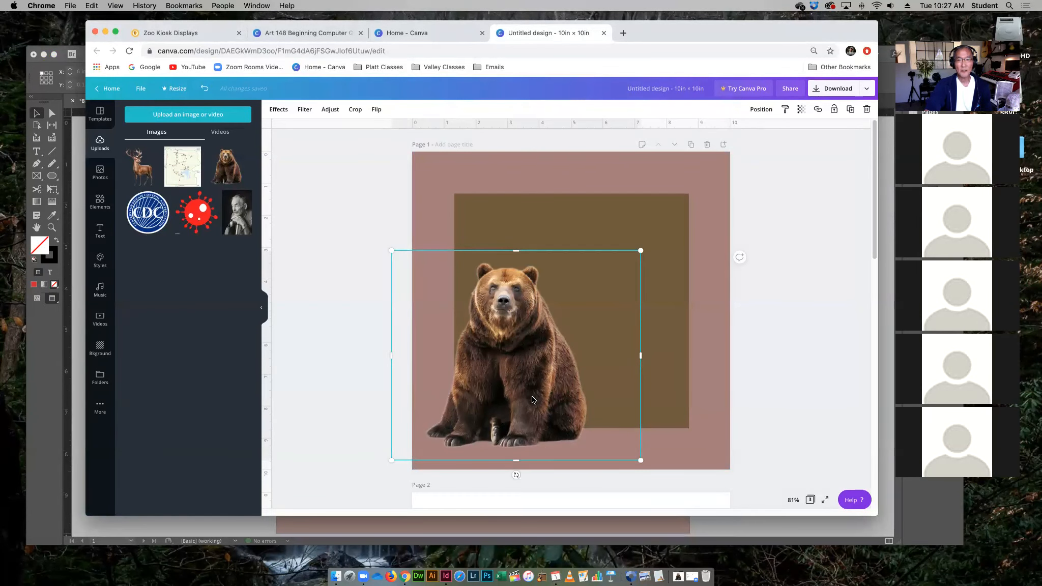
drag(533, 398, 534, 397)
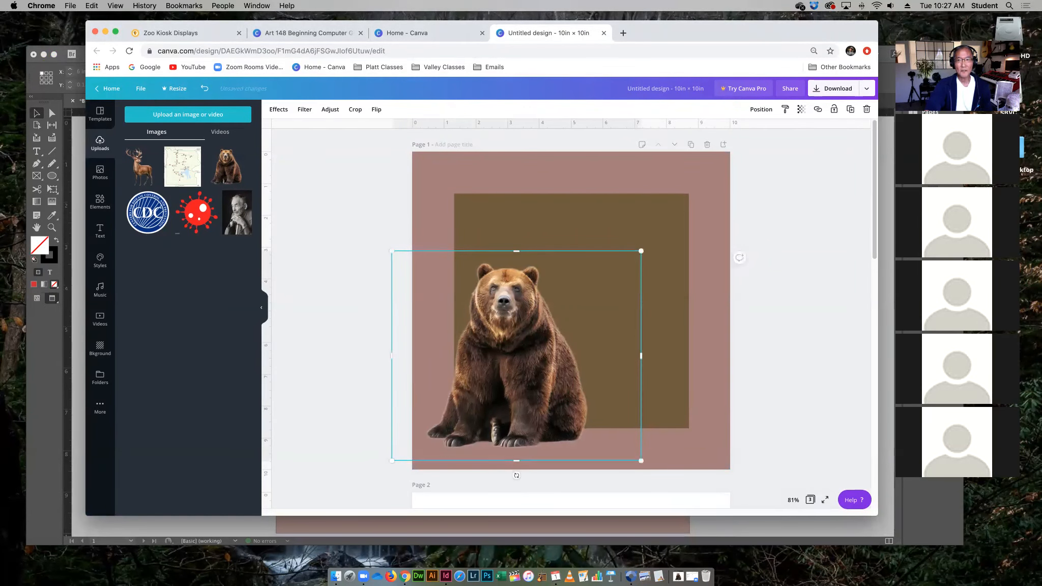
click(804, 344)
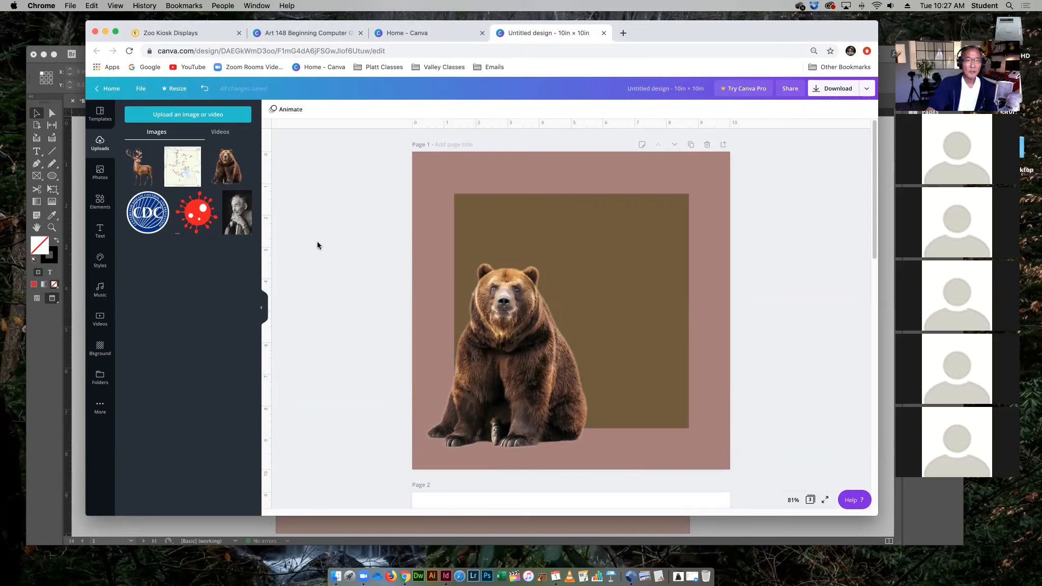
- Add the "cold, smooth & tasty." font combination to page 1, shrink it and fit it in the inner square's upper-right area
click(101, 230)
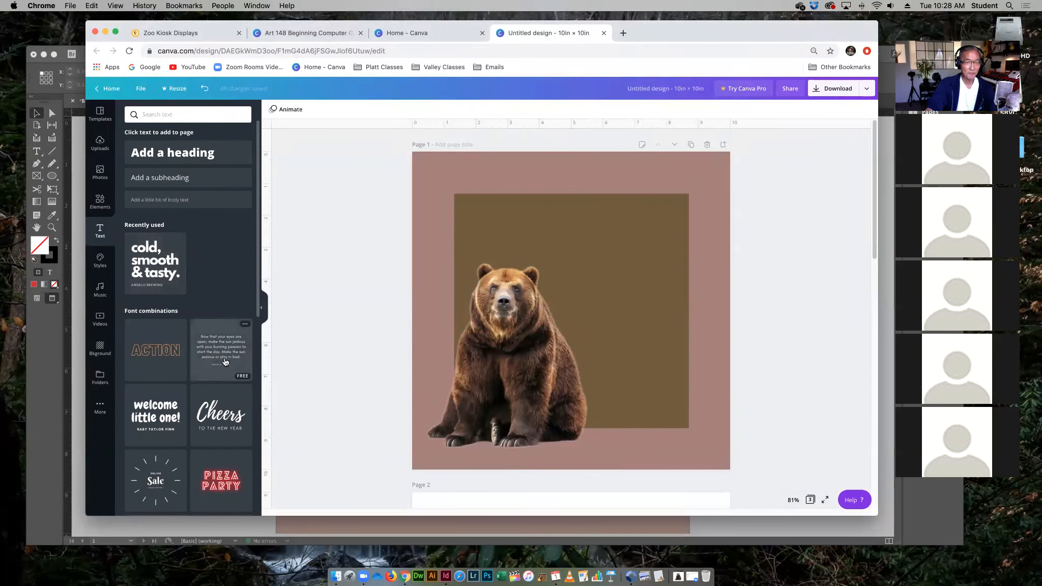
click(162, 261)
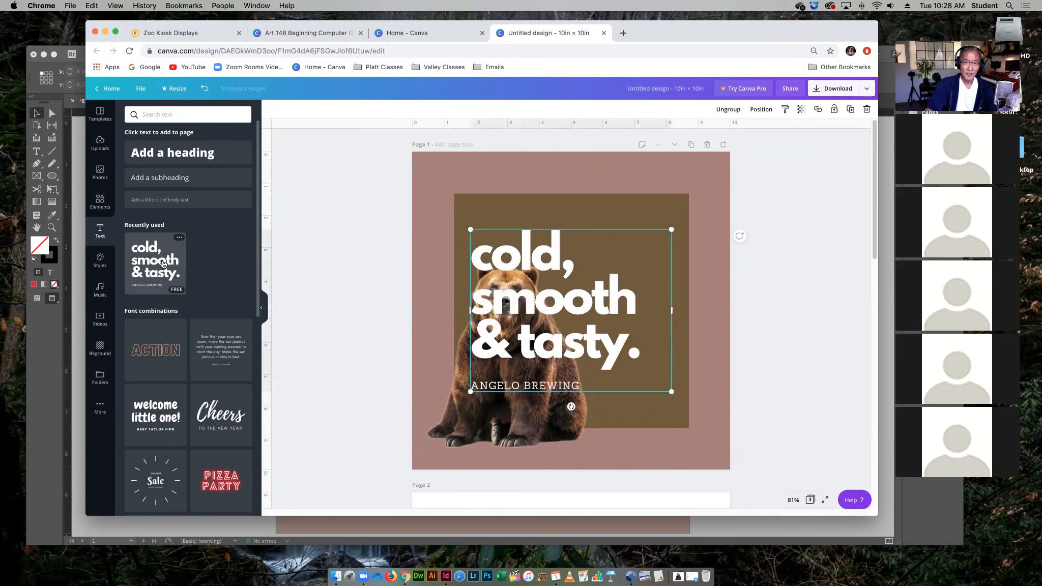
drag(591, 290, 679, 267)
drag(759, 205, 679, 258)
drag(616, 310, 616, 258)
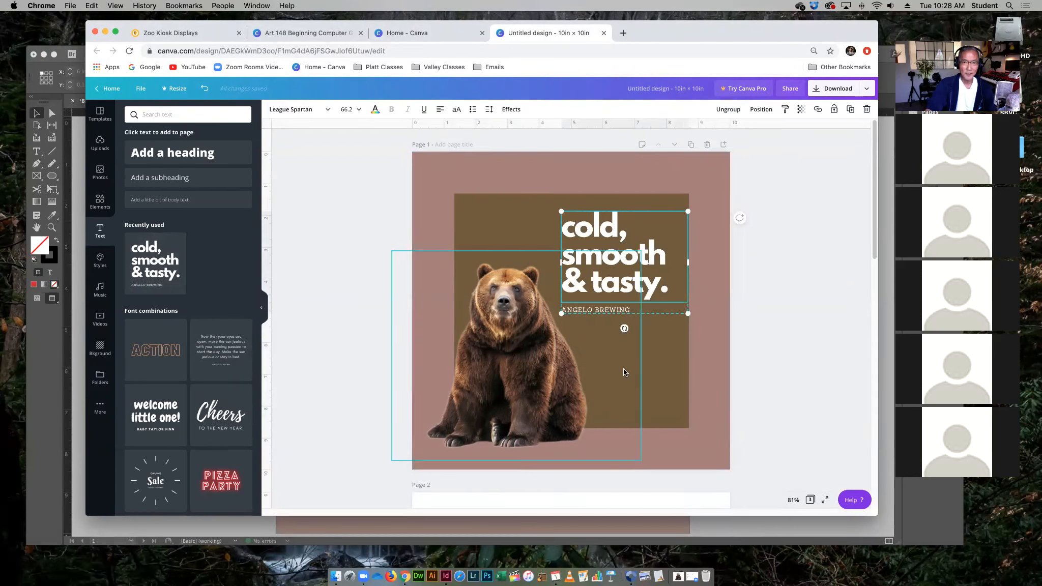
click(745, 332)
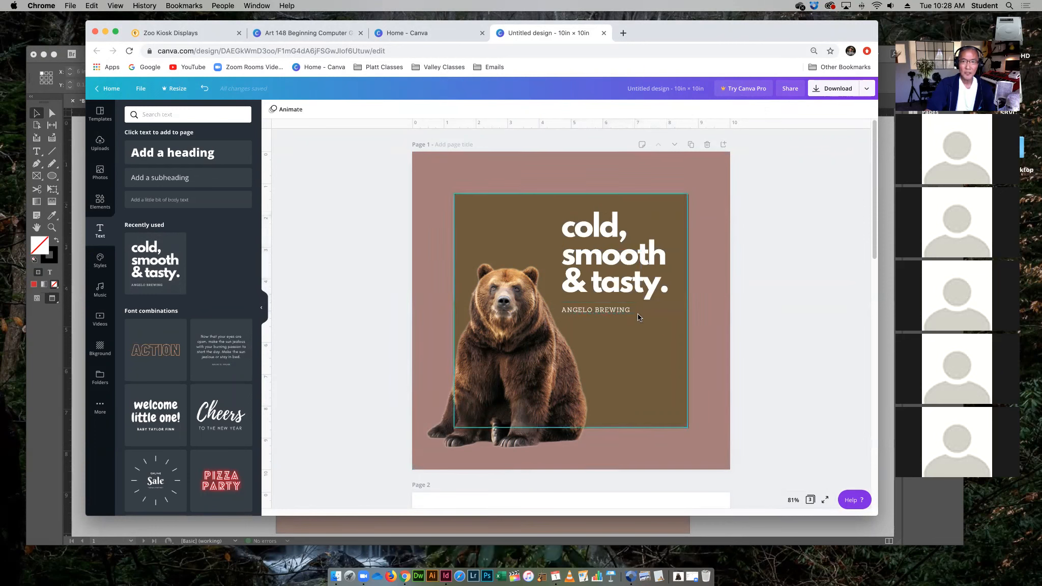
- Delete the "Angelo Brewing" line from the text group, leaving only the heading
click(599, 311)
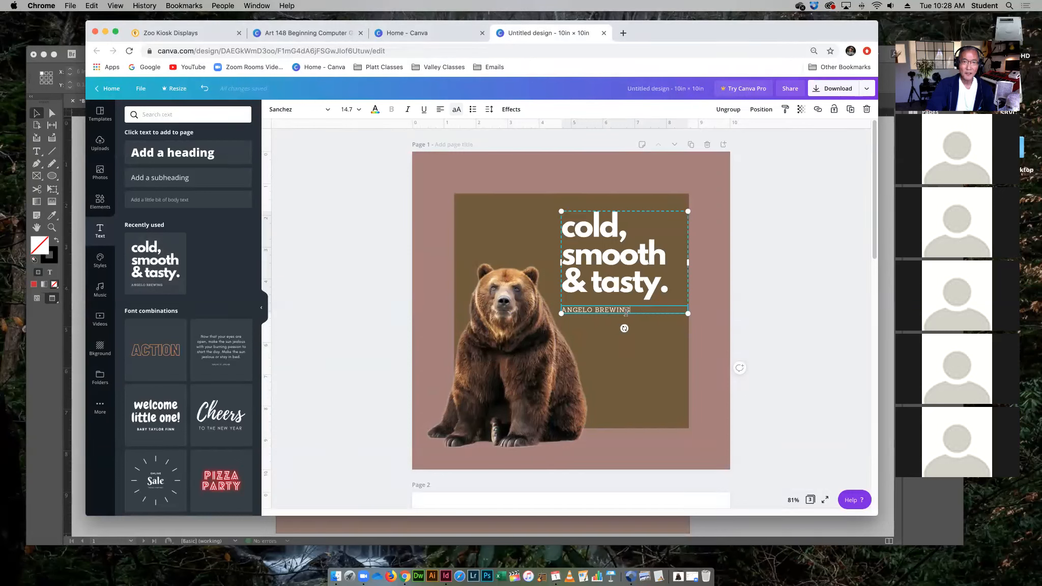
click(756, 330)
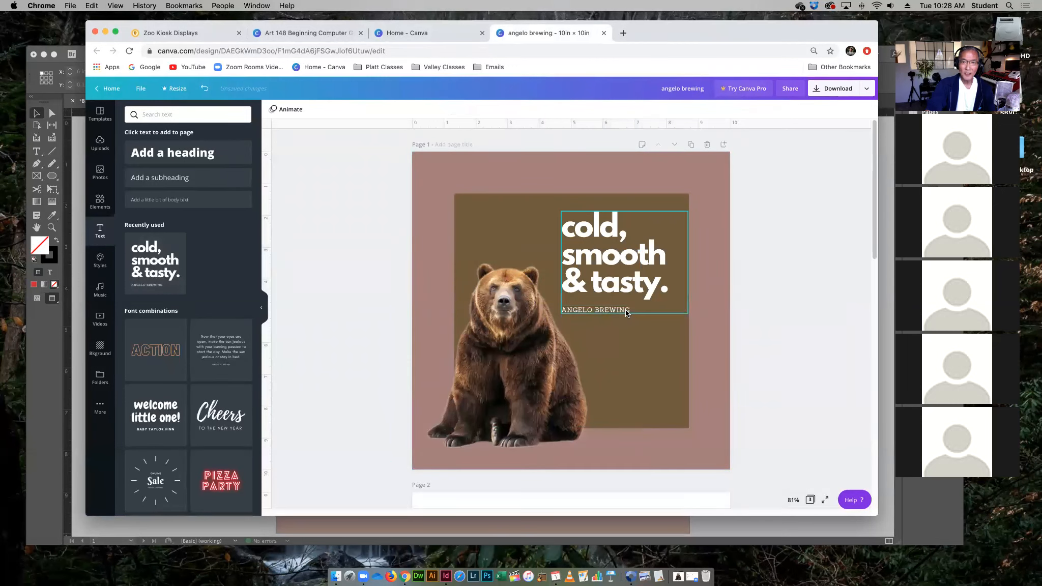
click(626, 312)
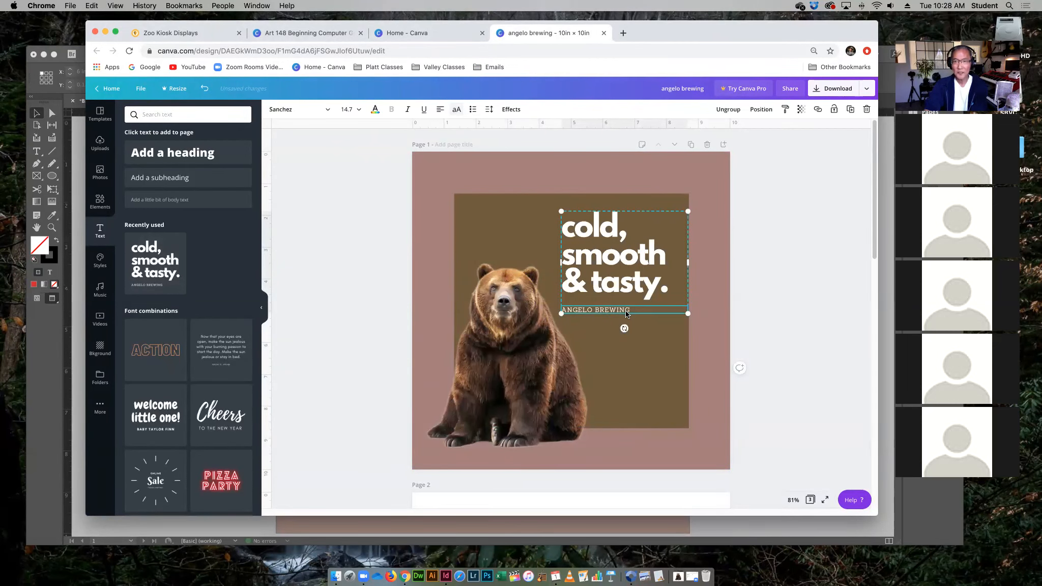
key(Delete)
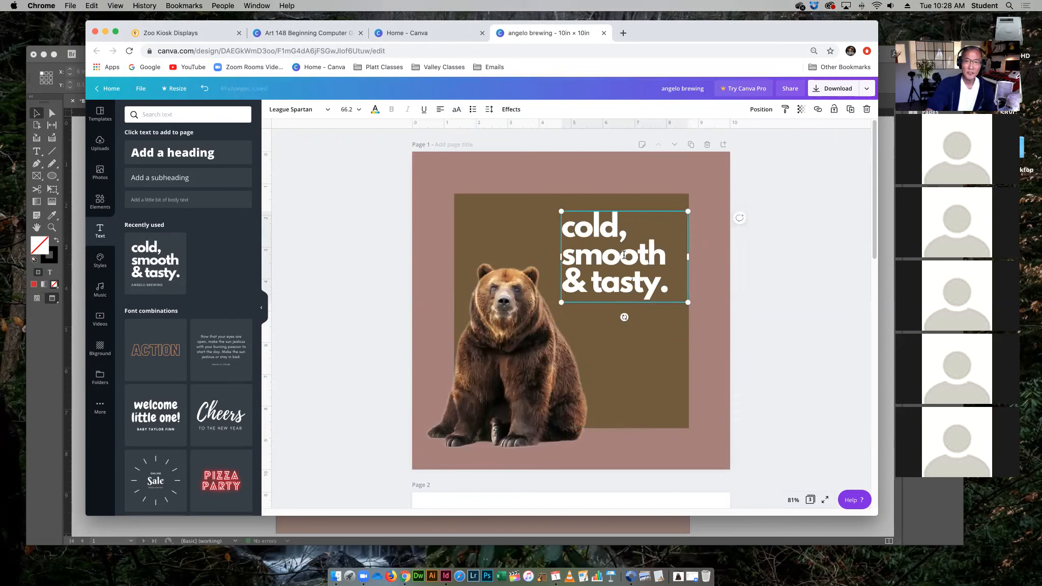
- Review the font and size choices for the heading, and cycle its alignment through center and right back to left
drag(669, 286, 530, 237)
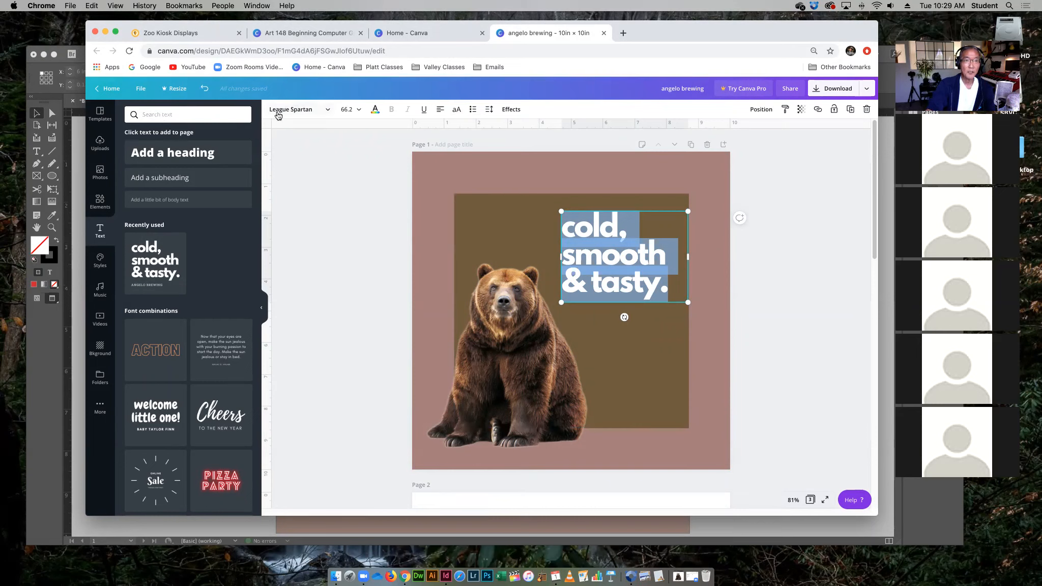
click(326, 112)
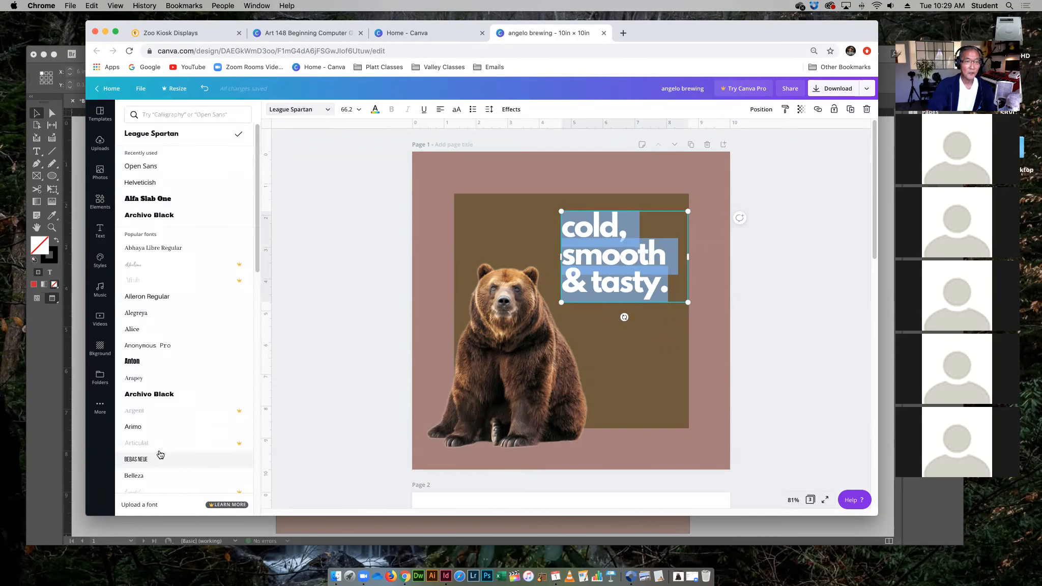
click(361, 108)
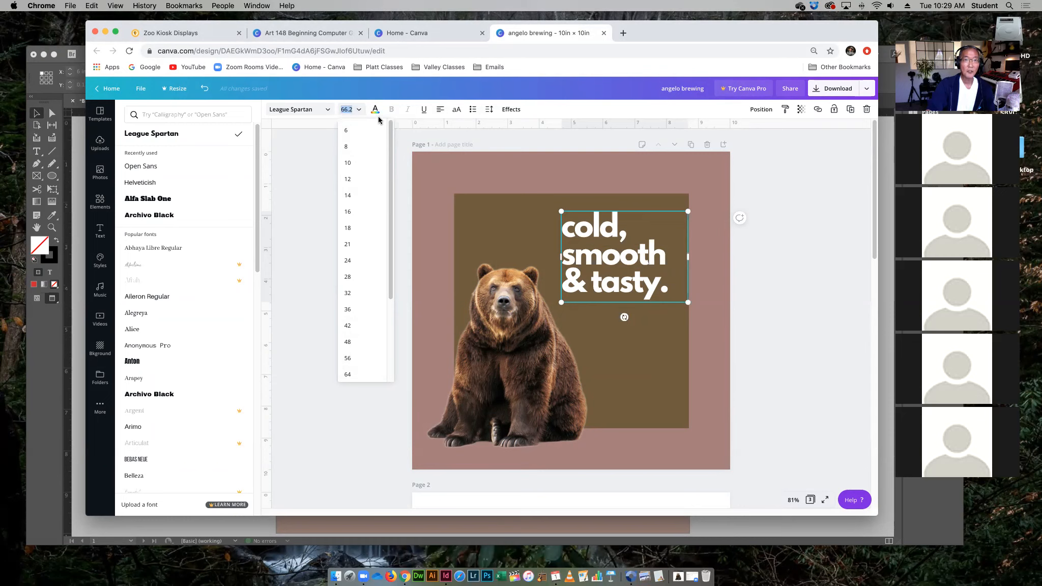
click(439, 115)
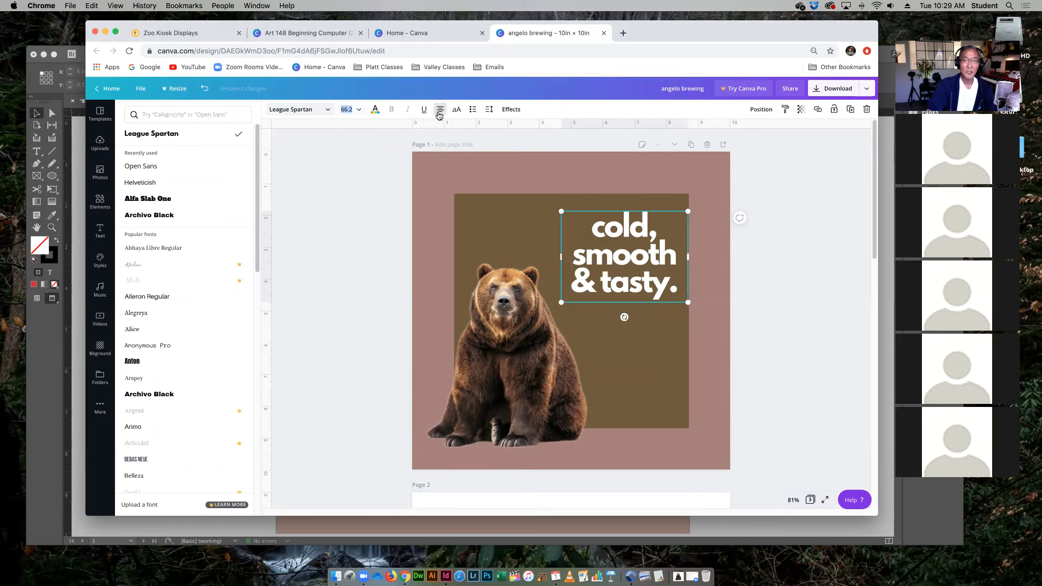
click(439, 114)
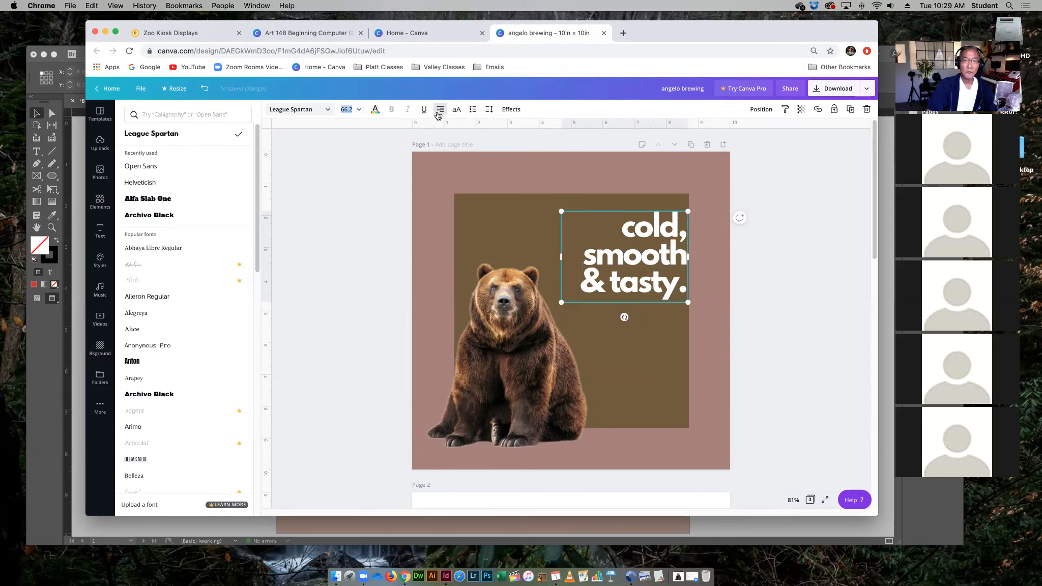
click(439, 115)
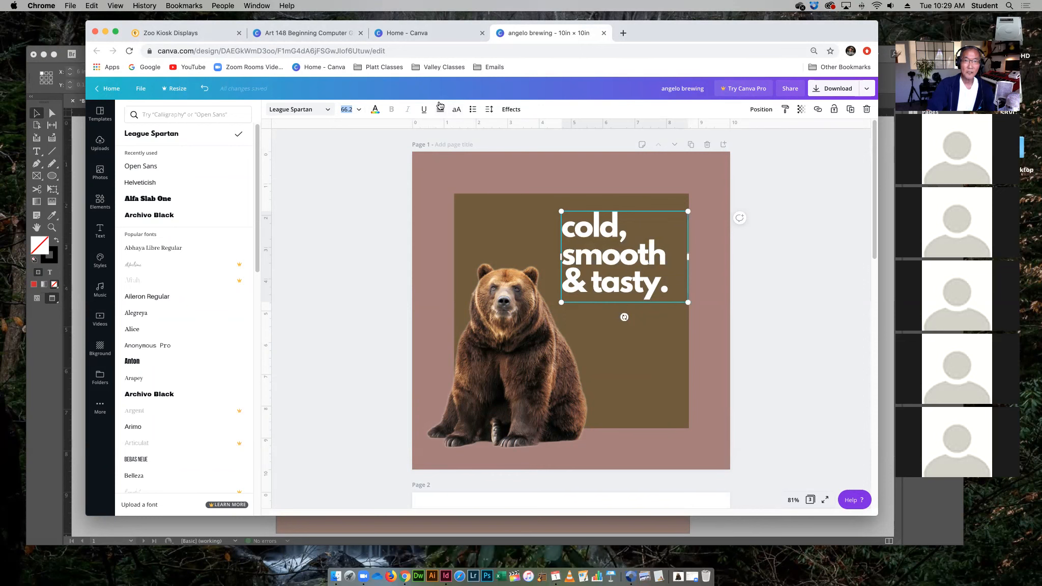
- Switch to the InDesign layout, activate the Type tool to examine its paragraph alignment options, and return to Canva in Chrome
click(39, 383)
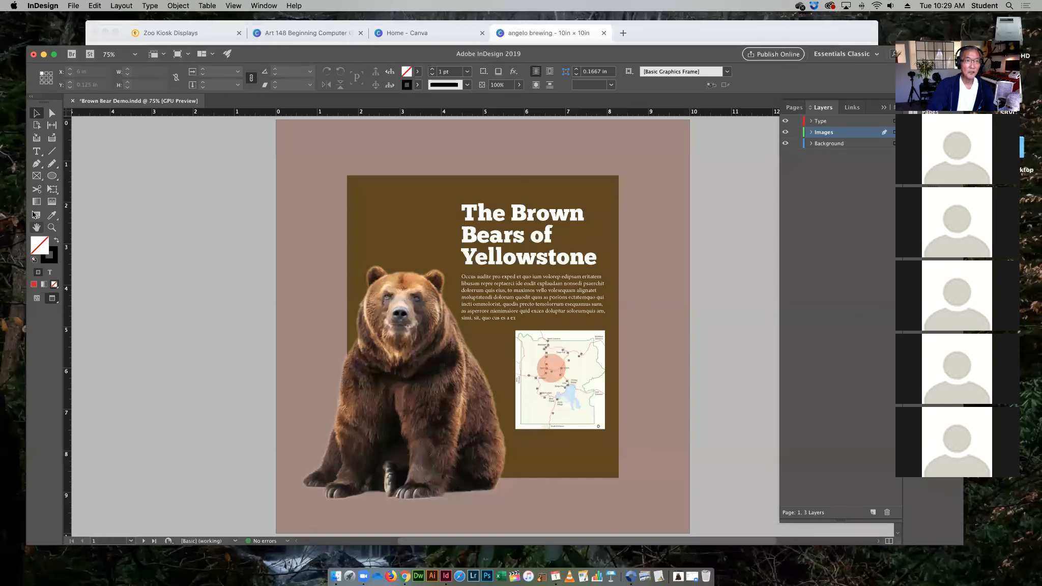
click(36, 152)
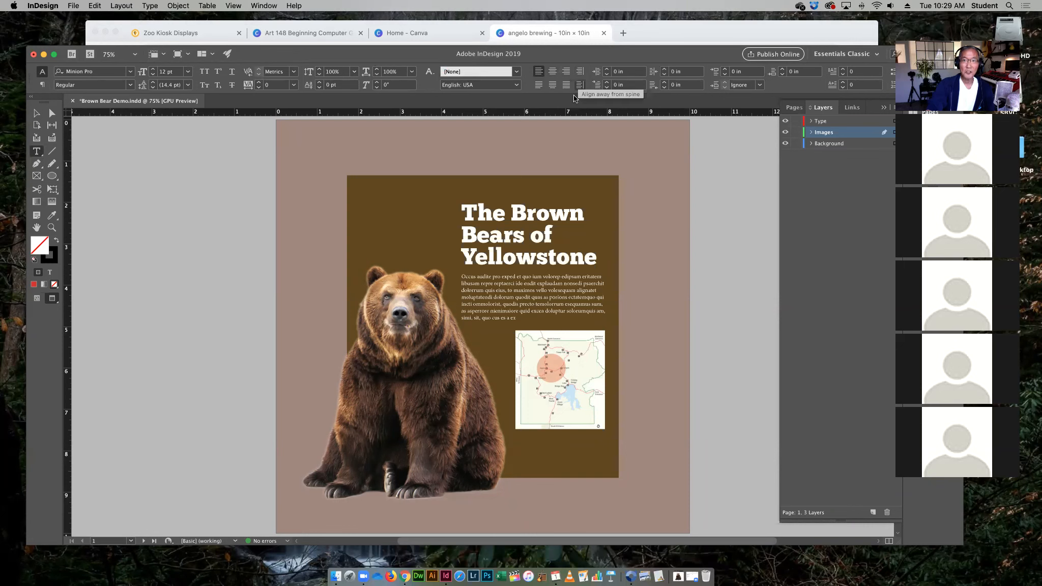
click(686, 33)
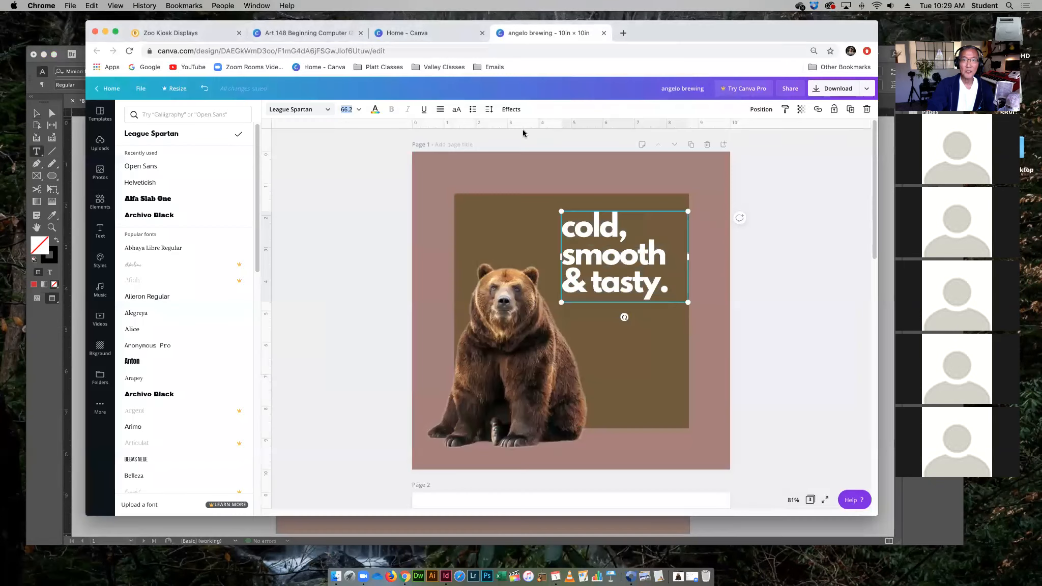
- Cycle the heading's alignment through center and right, ending on left again
click(441, 109)
click(440, 111)
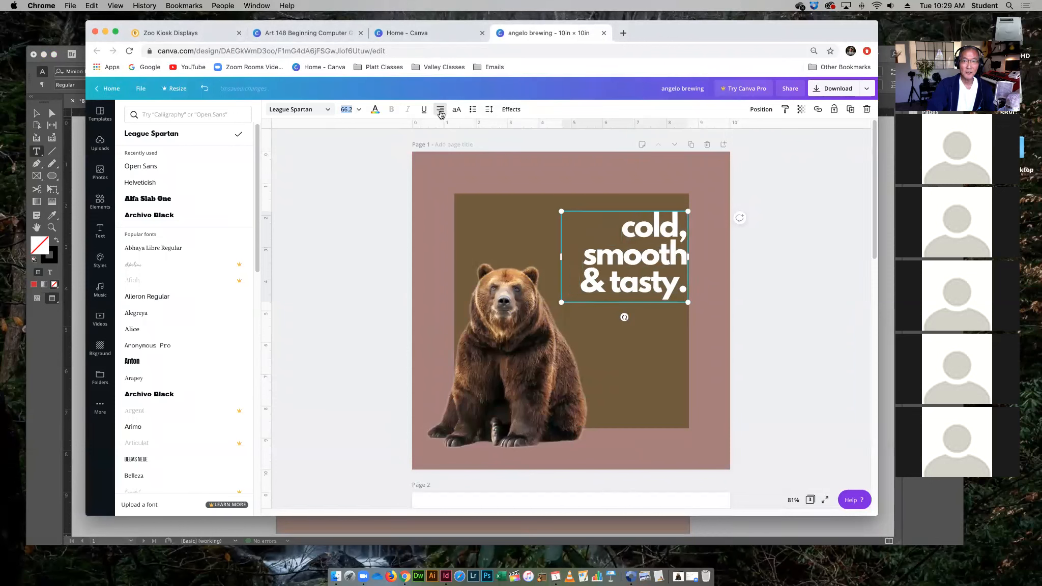
click(440, 111)
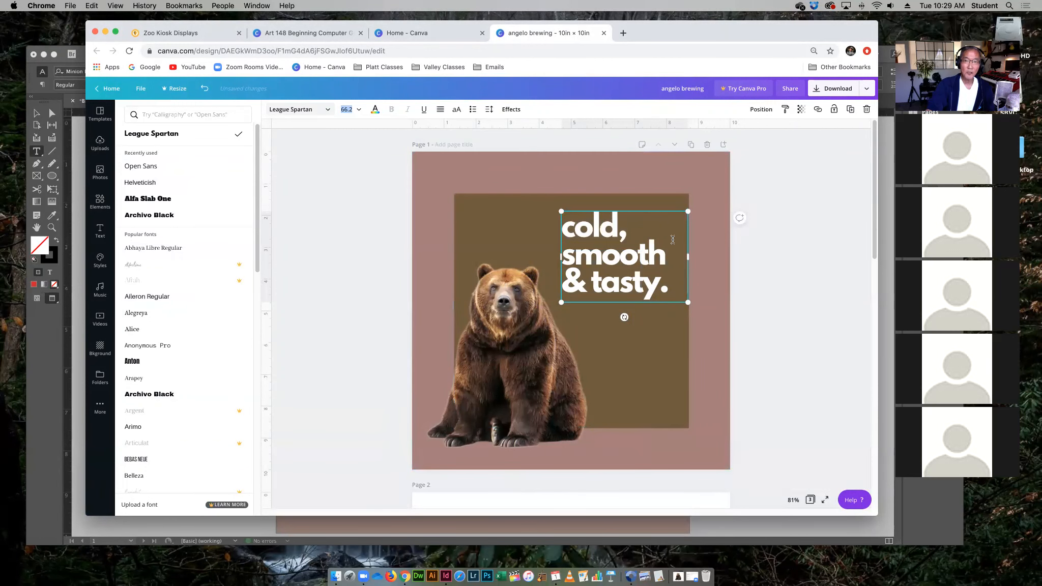
- Delete the "cold, smooth & tasty." heading from page 1
click(236, 167)
click(600, 222)
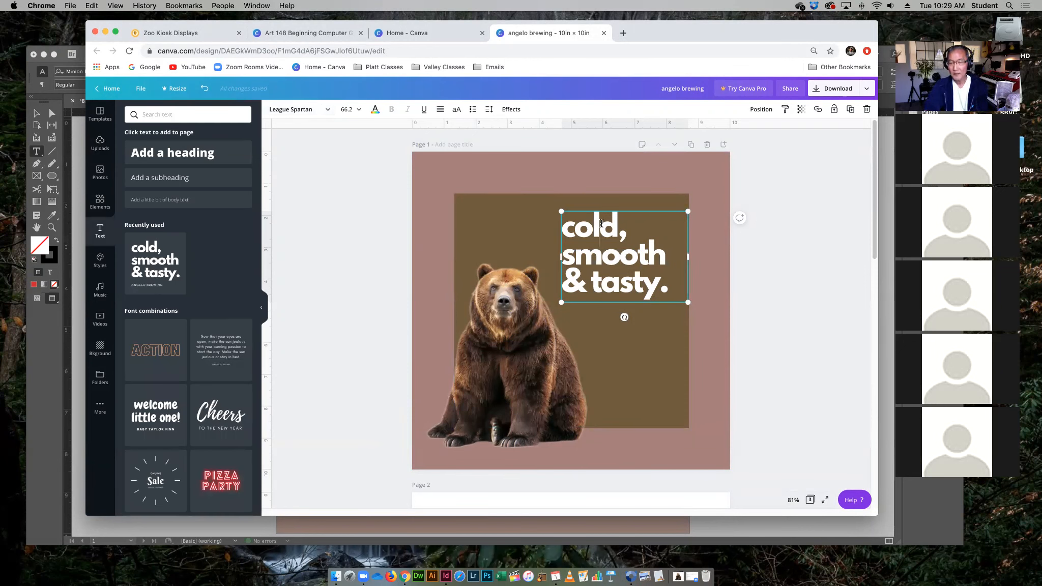
key(BackSpace)
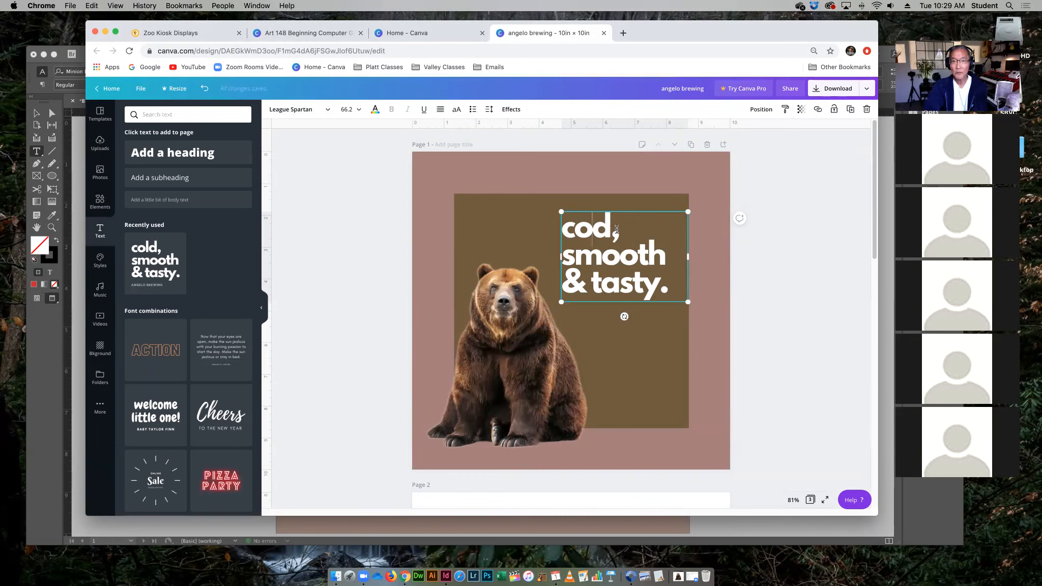
click(774, 254)
click(670, 257)
key(Delete)
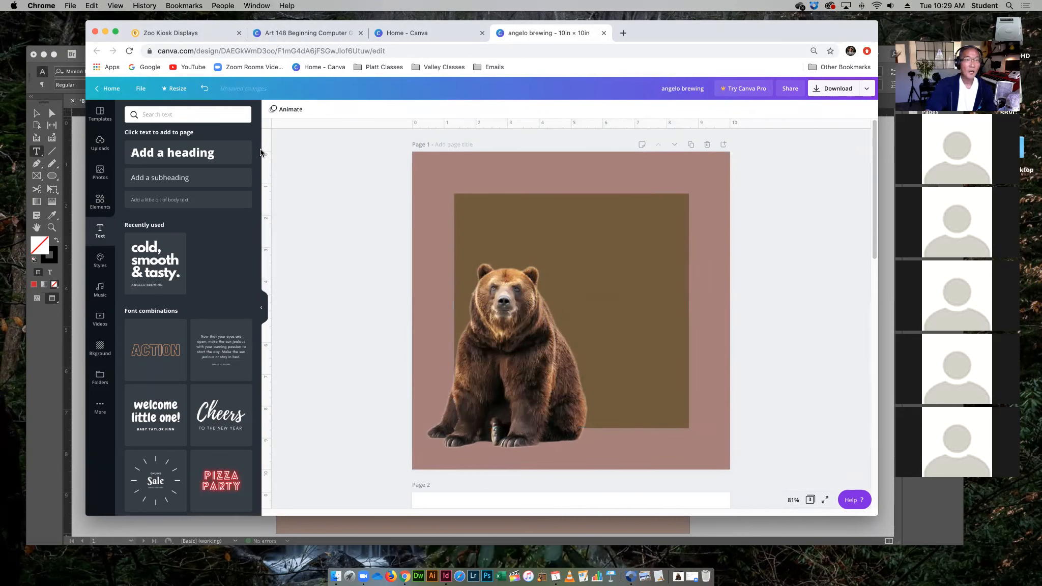
- Try a default heading on page 1, moved and narrowed in the inner square's upper-right area, and delete it
click(146, 153)
double_click(601, 312)
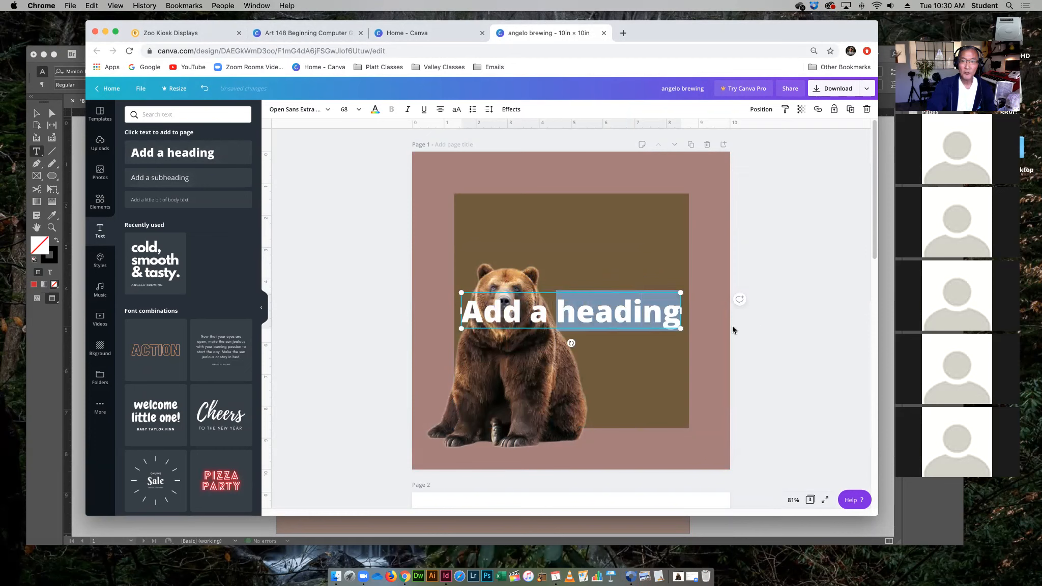
click(642, 311)
click(769, 314)
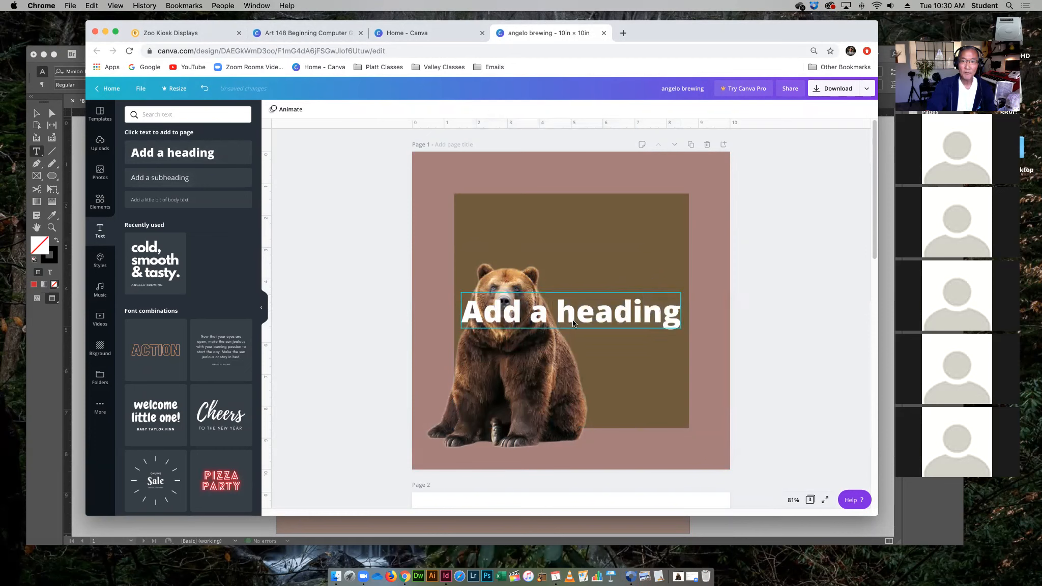
drag(585, 316, 643, 229)
drag(735, 223, 615, 223)
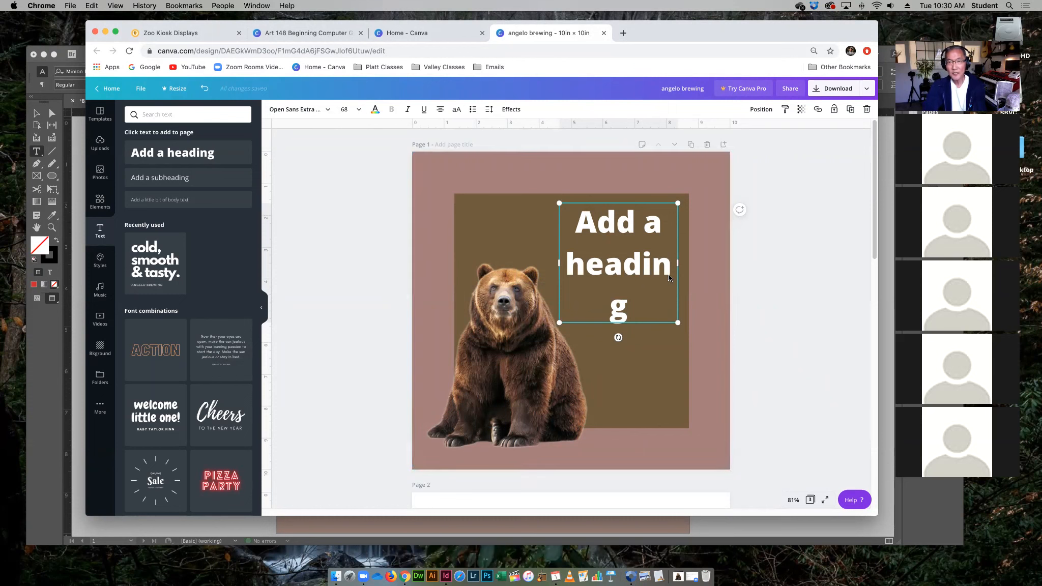
key(BackSpace)
- Add the "cold, smooth & tasty." font combination again, move it to the right of the bear's head and delete its "Angelo Brewing" line
click(166, 260)
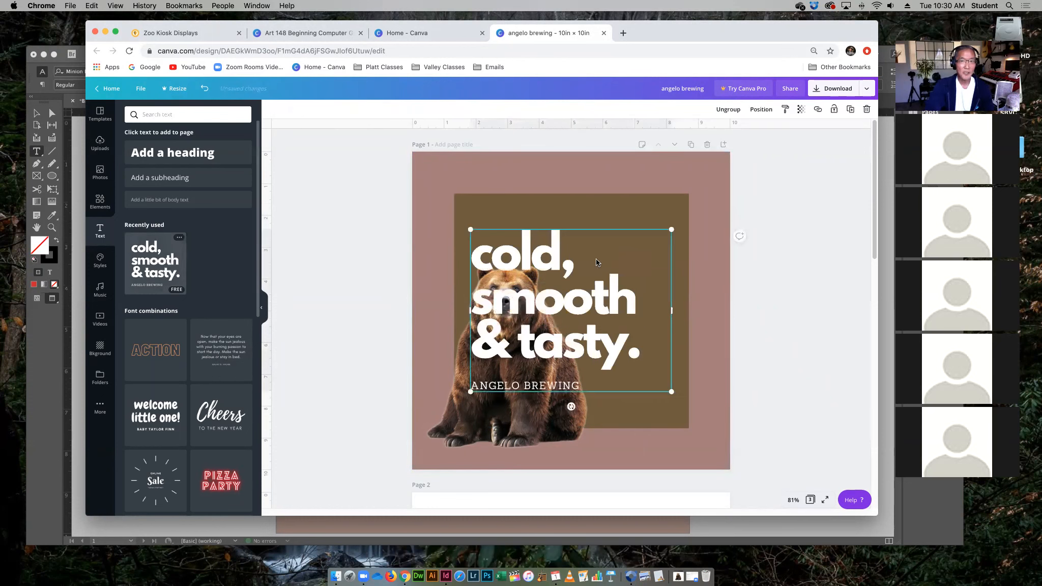
drag(577, 302, 668, 266)
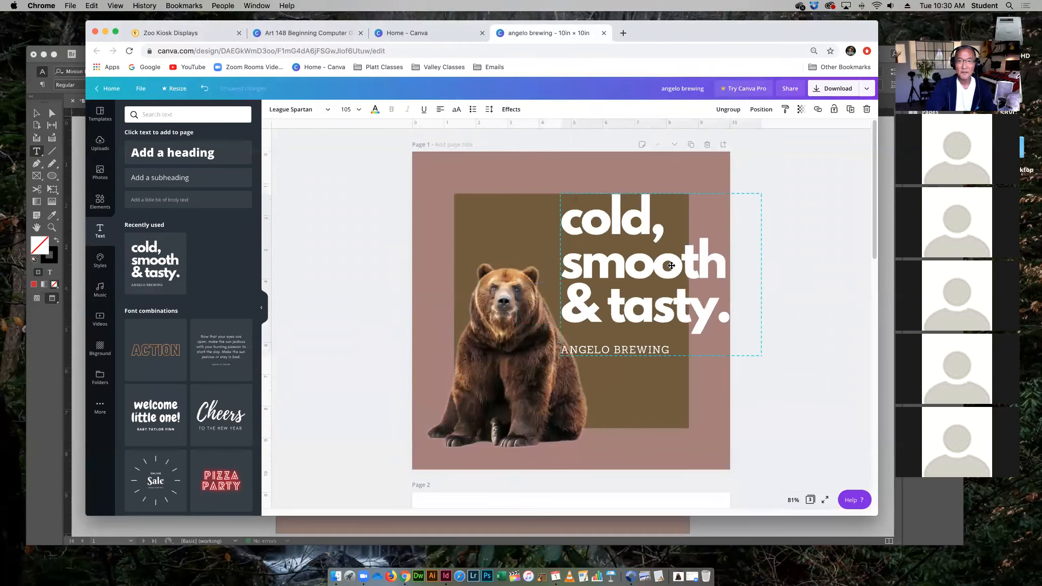
click(669, 354)
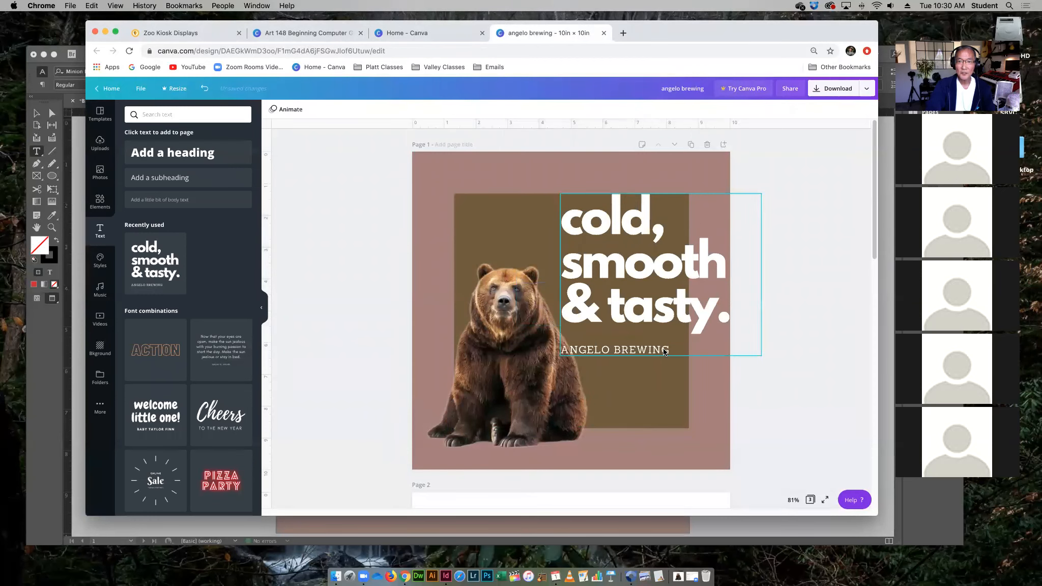
key(Delete)
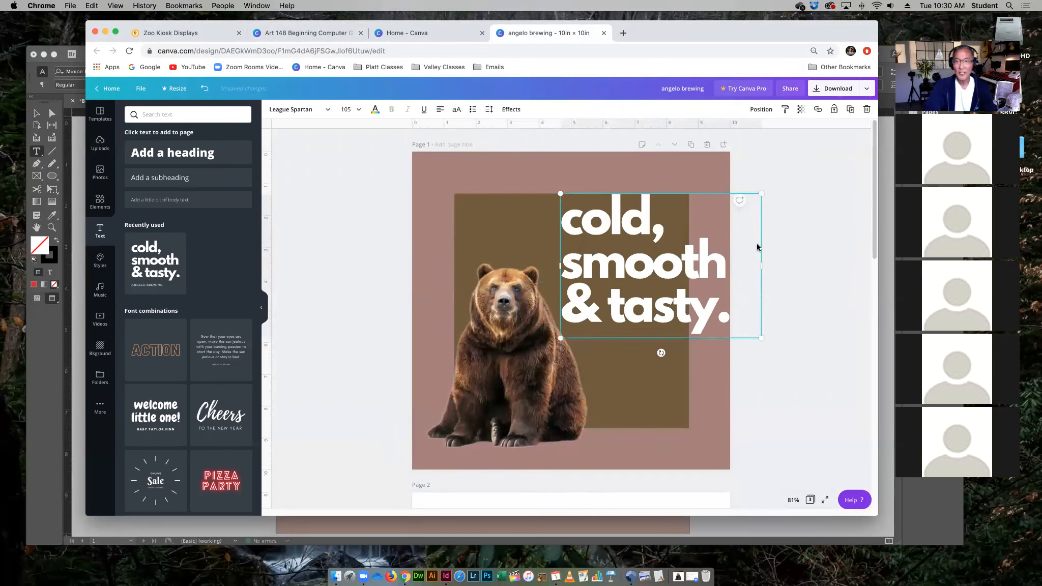
- Set the heading's font size to 36 and narrow its text box to fit the inner square's upper-right area
drag(761, 269, 675, 275)
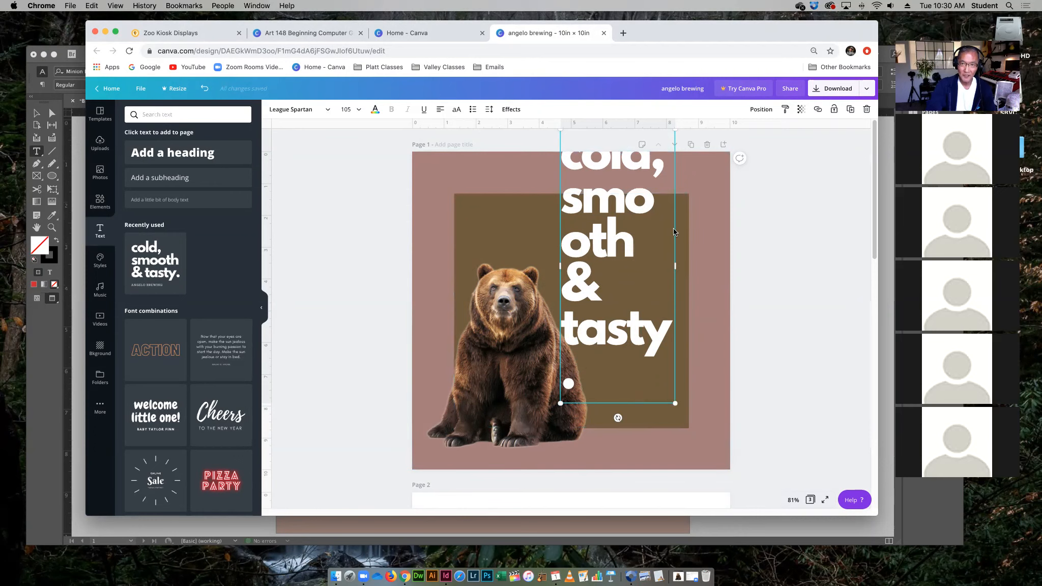
drag(675, 265, 750, 265)
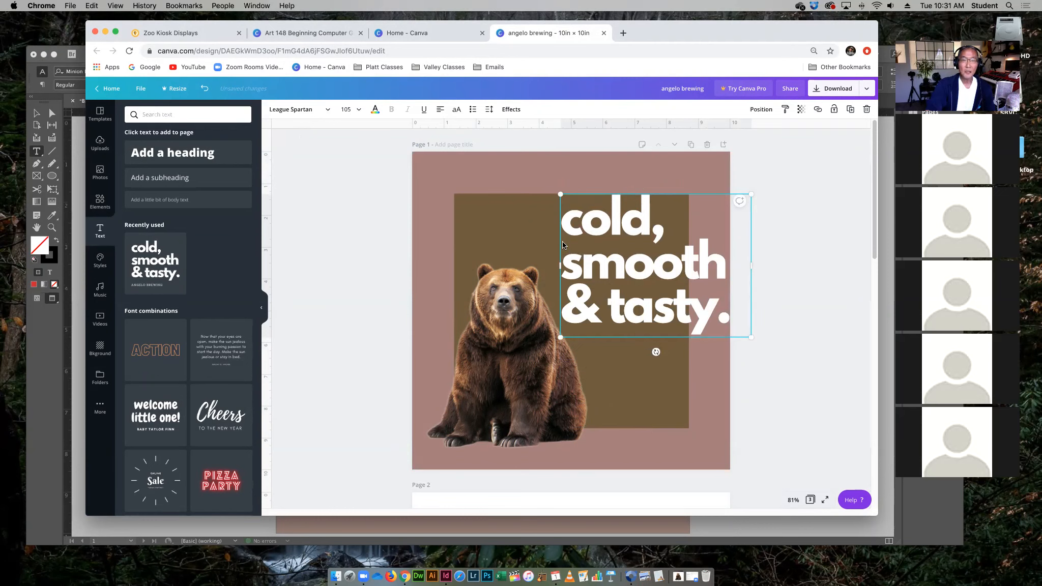
click(359, 110)
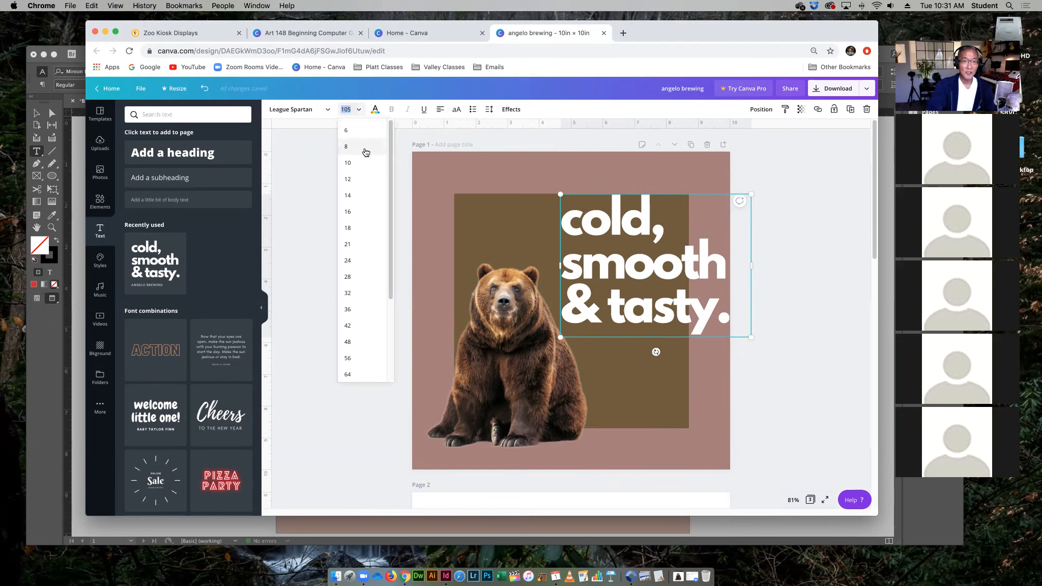
click(348, 311)
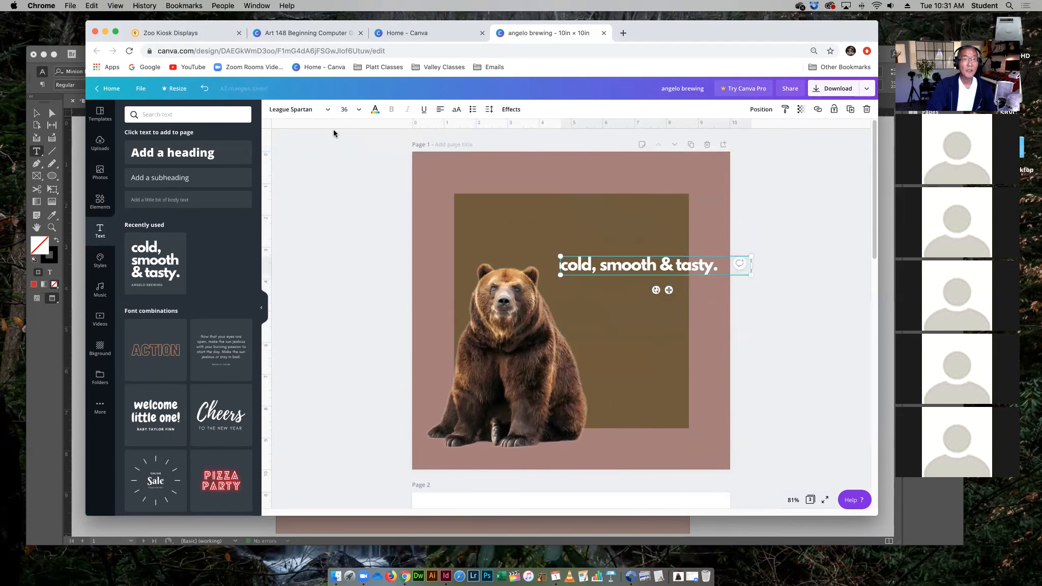
drag(752, 263, 654, 231)
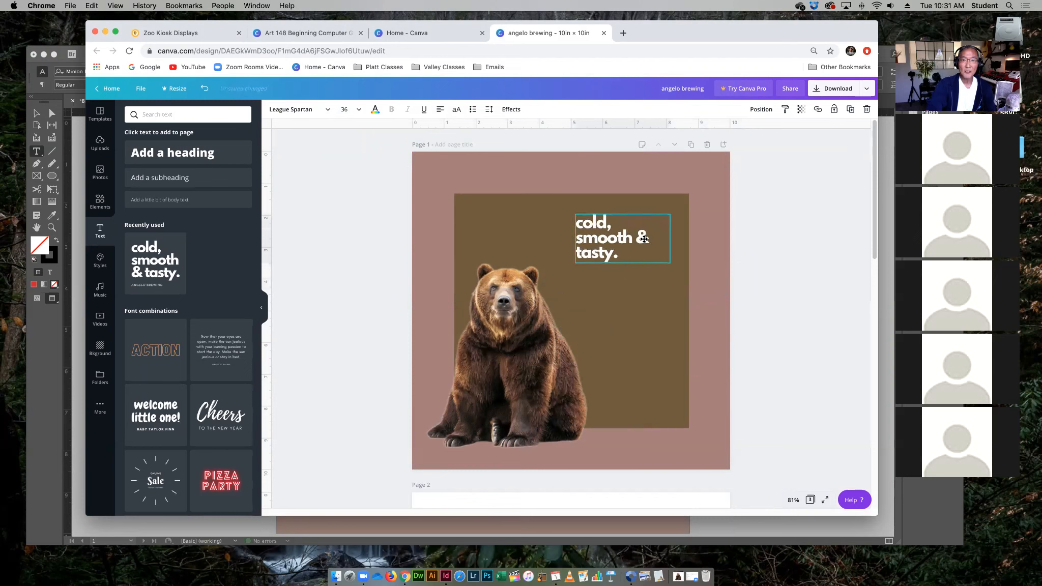
- Increase the heading's font size to 48 and on to 56, and slightly lower and widen its text box
click(358, 110)
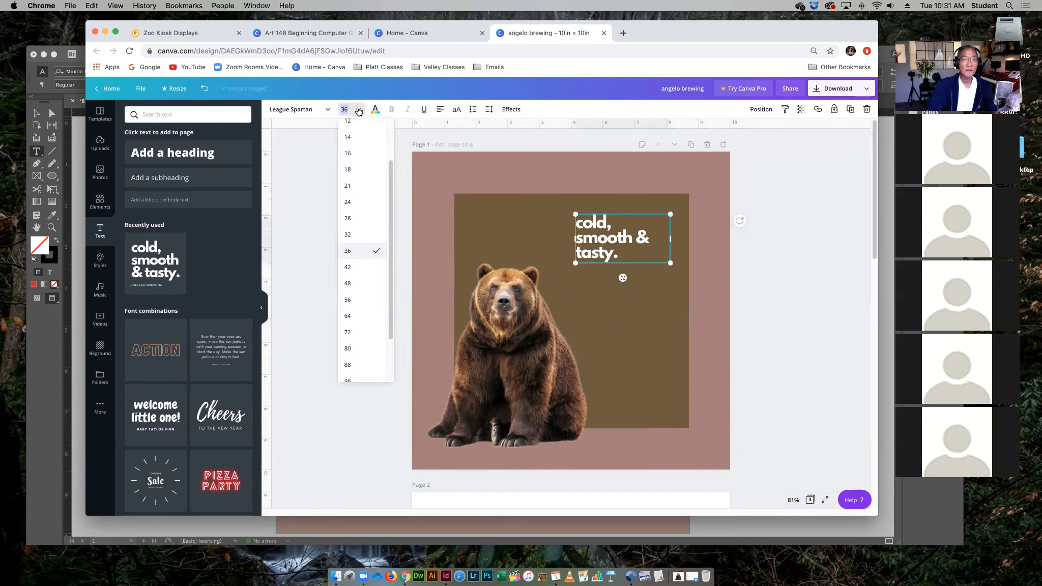
click(354, 285)
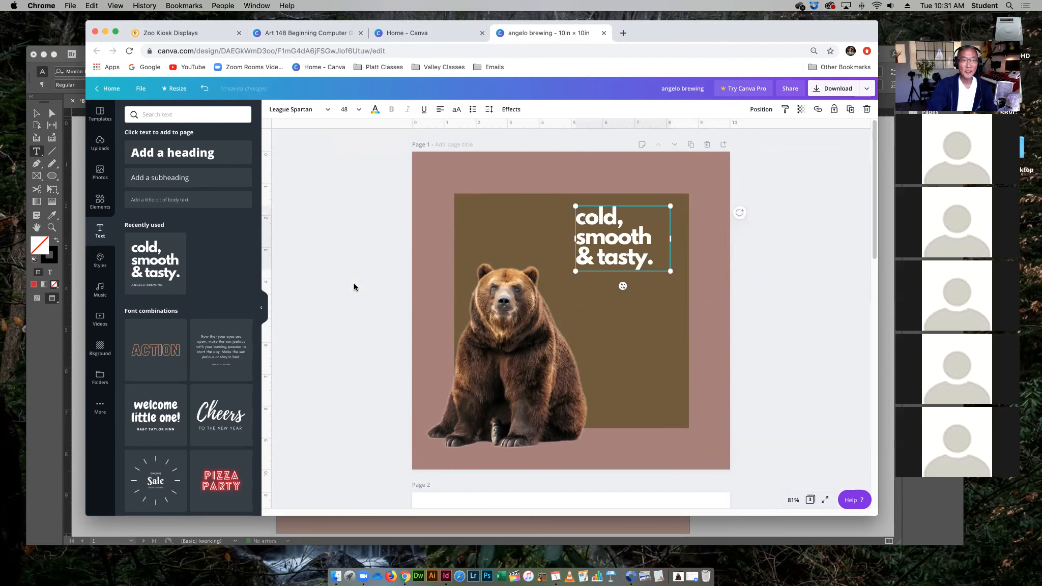
click(358, 111)
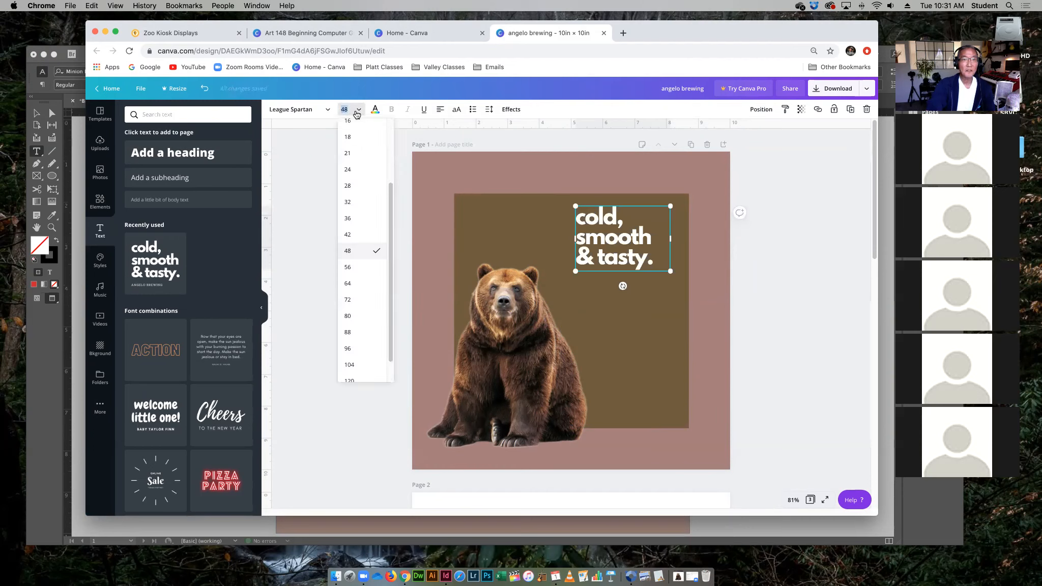
click(354, 272)
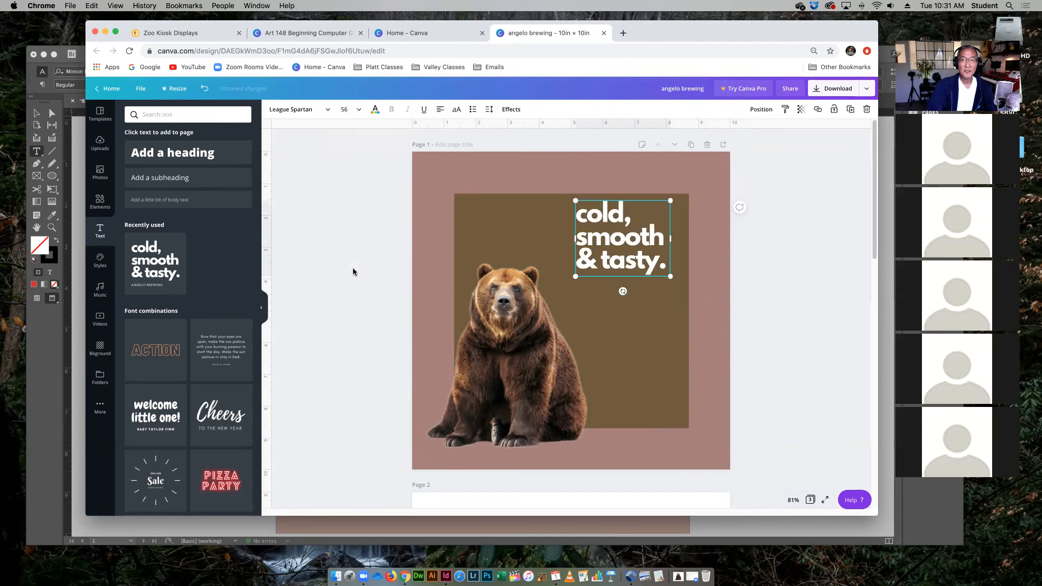
mouse_move(663, 241)
mouse_down()
mouse_move(655, 258)
mouse_move(672, 255)
mouse_up()
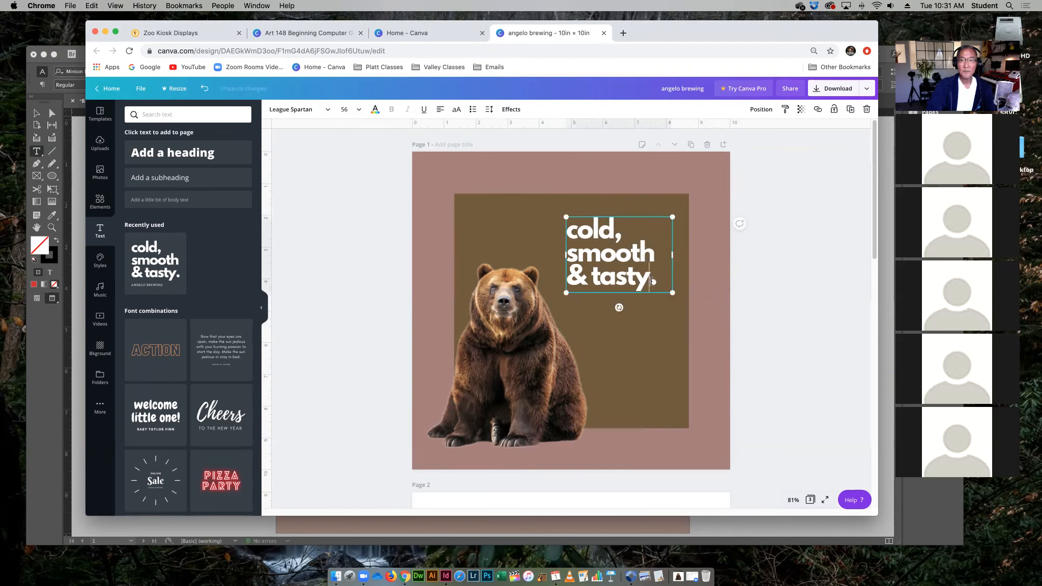
- Replace the heading's text with "The Brown Bears of Yellowstone", with a line break before "Bears"
drag(657, 280, 555, 236)
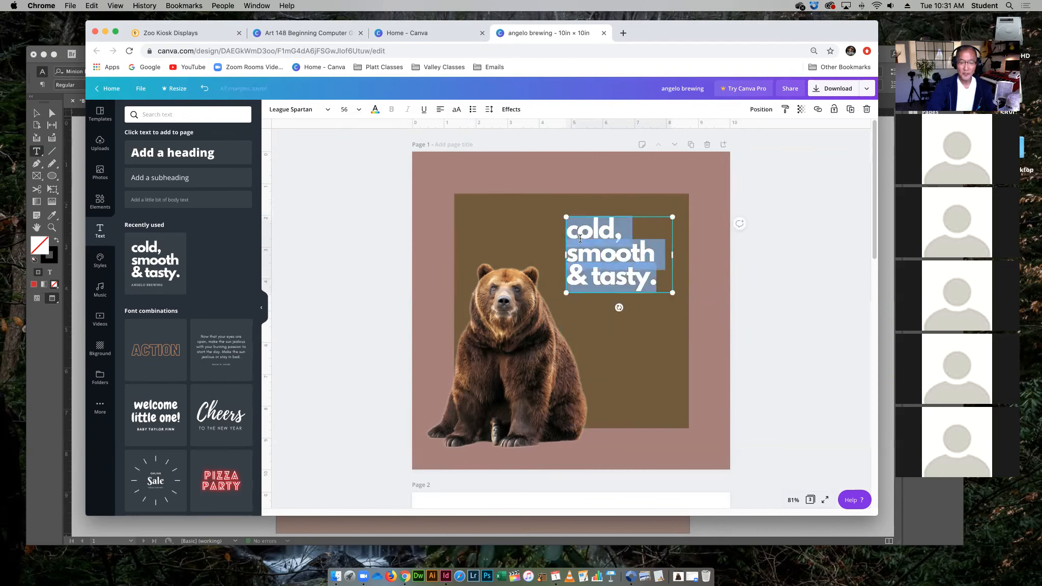
text(The)
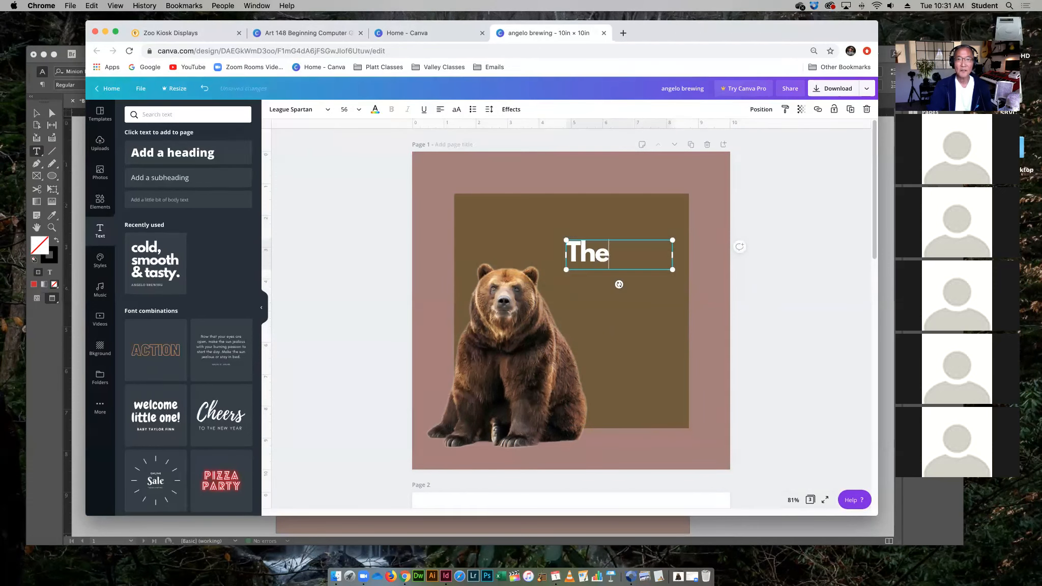
text( Brw)
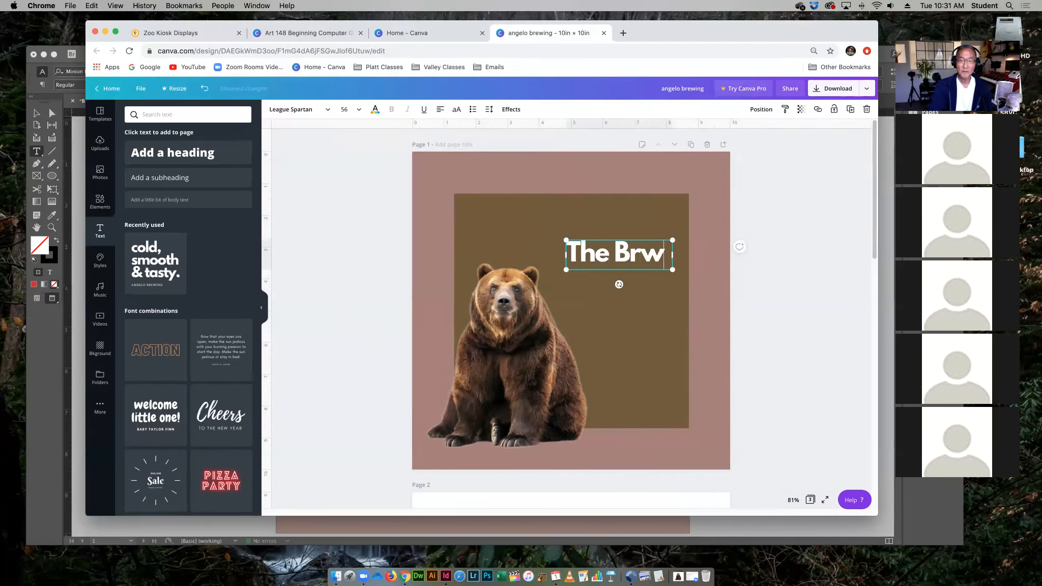
key(BackSpace)
text(own)
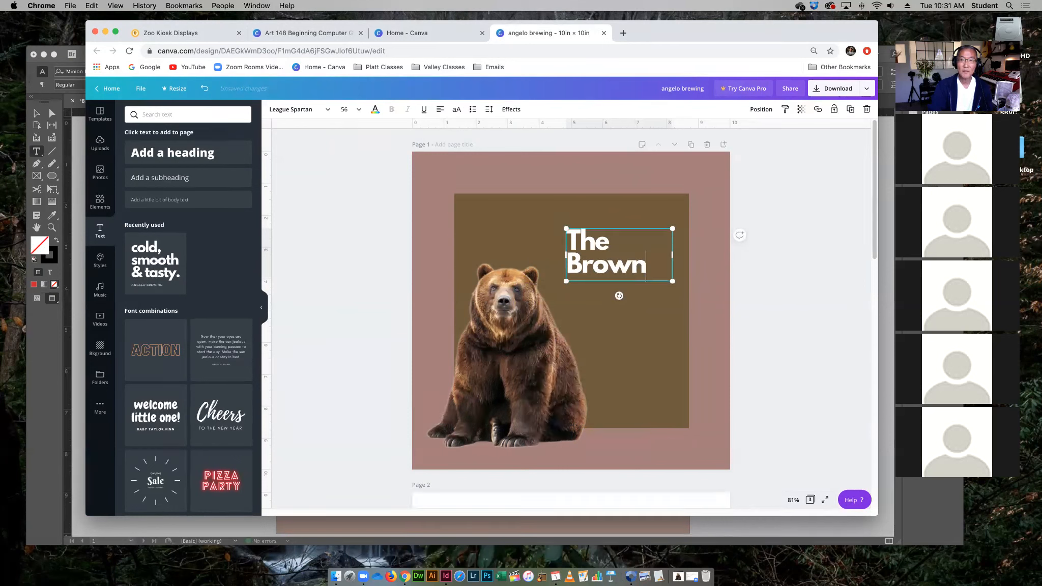
key(Return)
text(Bears)
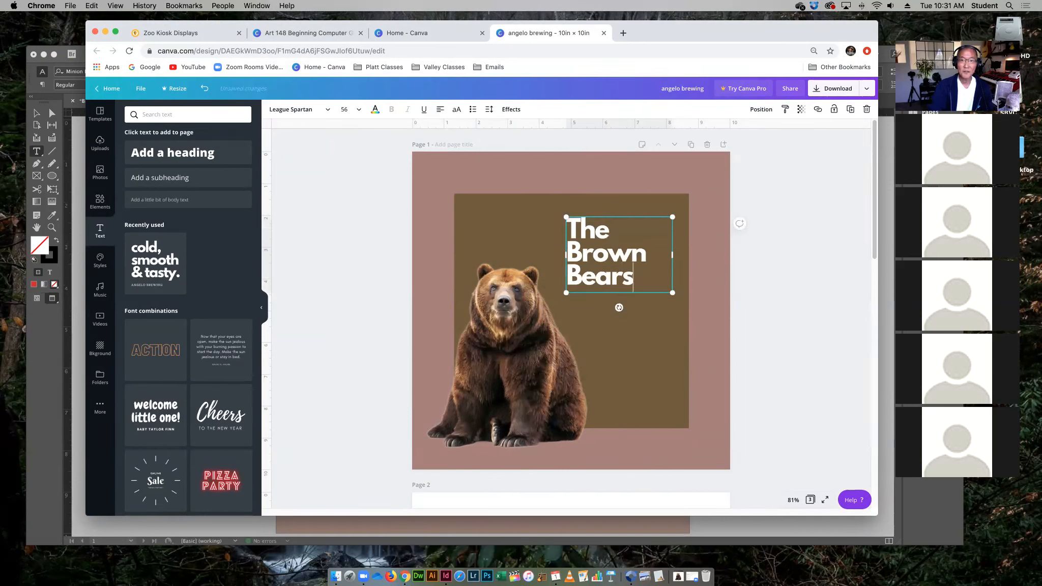
text( of Y)
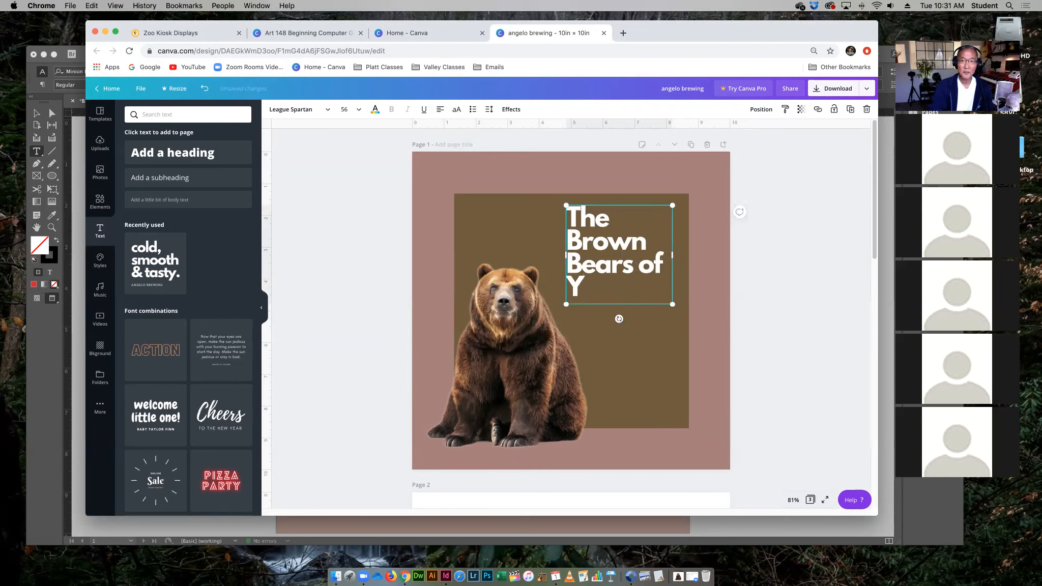
text(ellows)
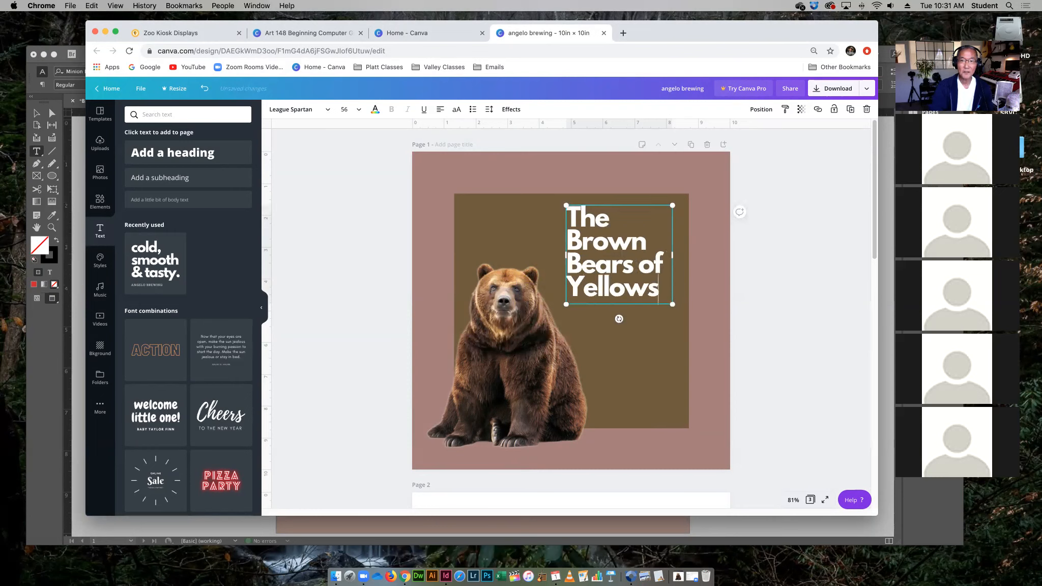
text(tone)
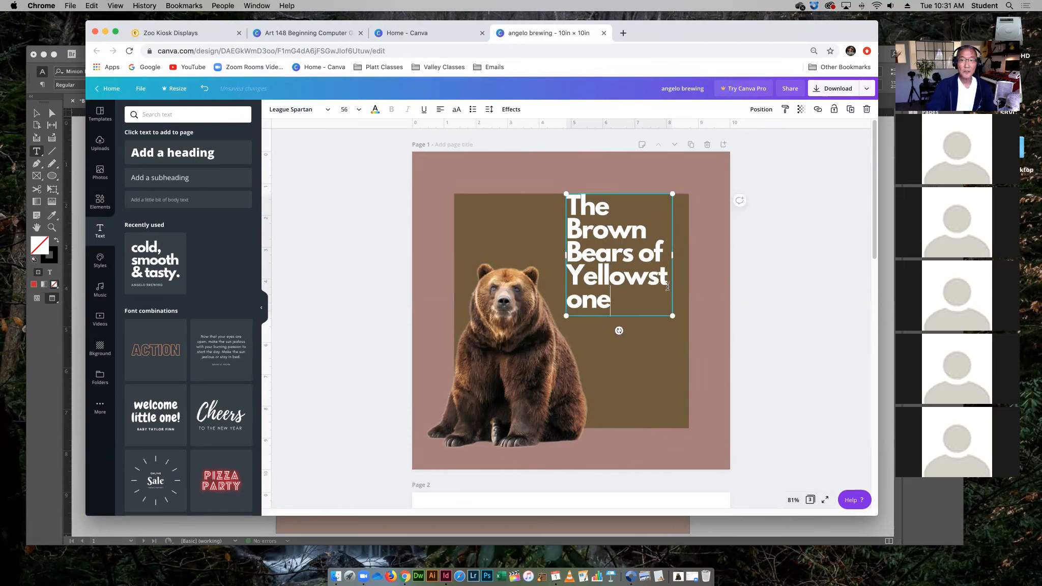
- Set the whole heading's font size to 42 and widen its text box so "Yellowstone" fits on one line
drag(612, 304, 544, 211)
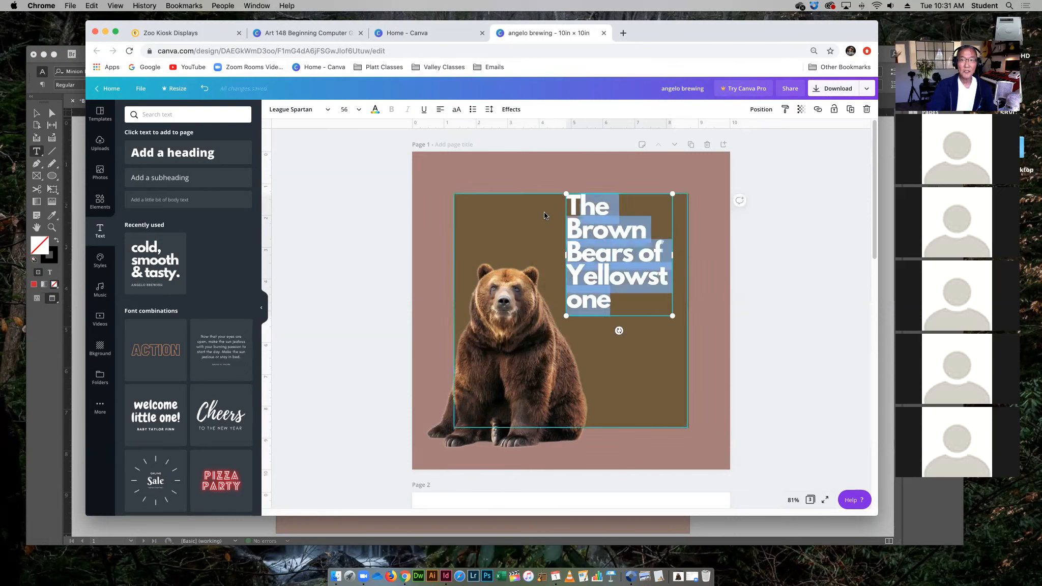
click(349, 110)
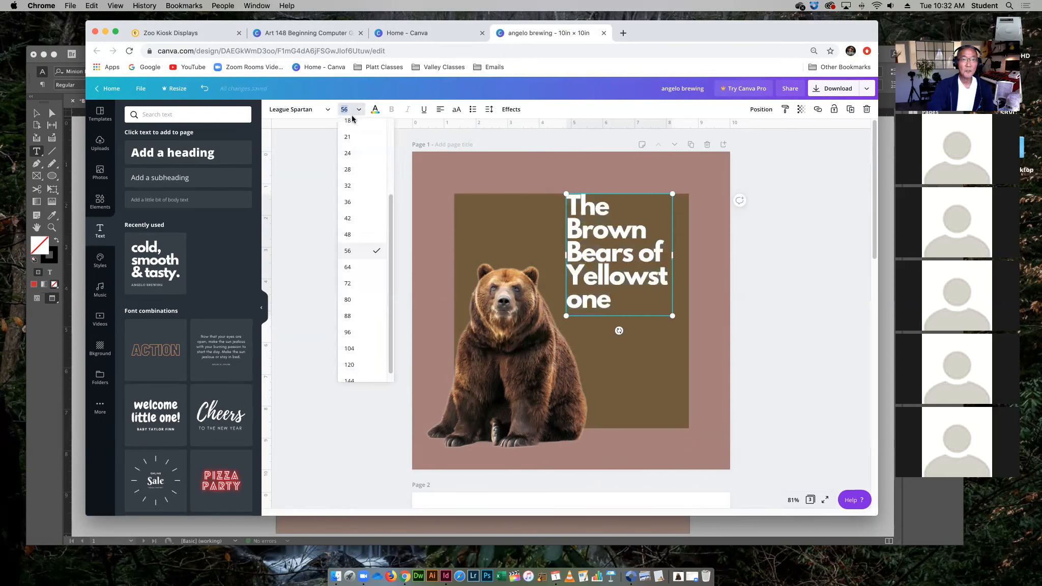
click(351, 221)
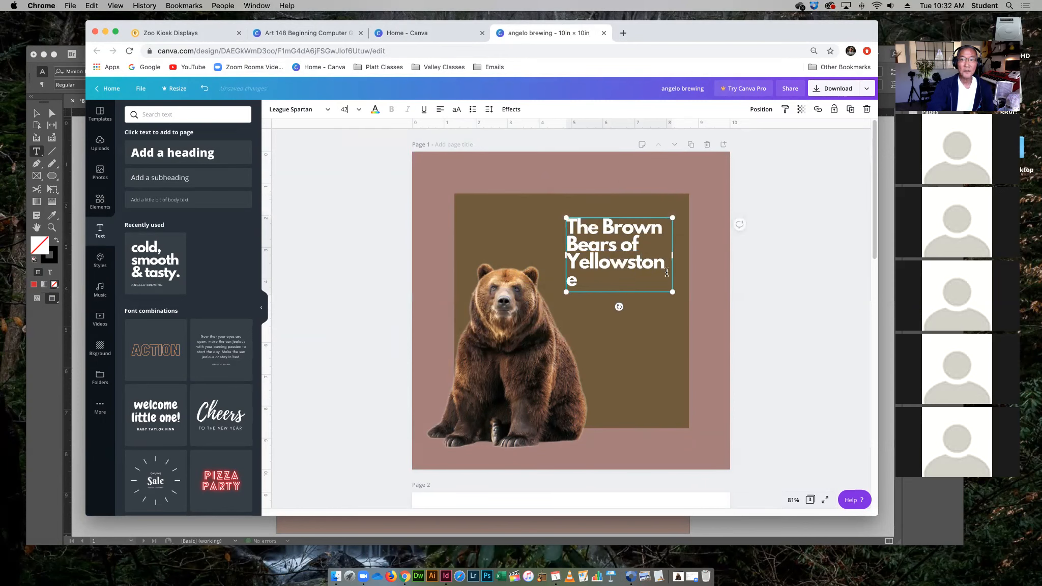
drag(672, 254, 681, 257)
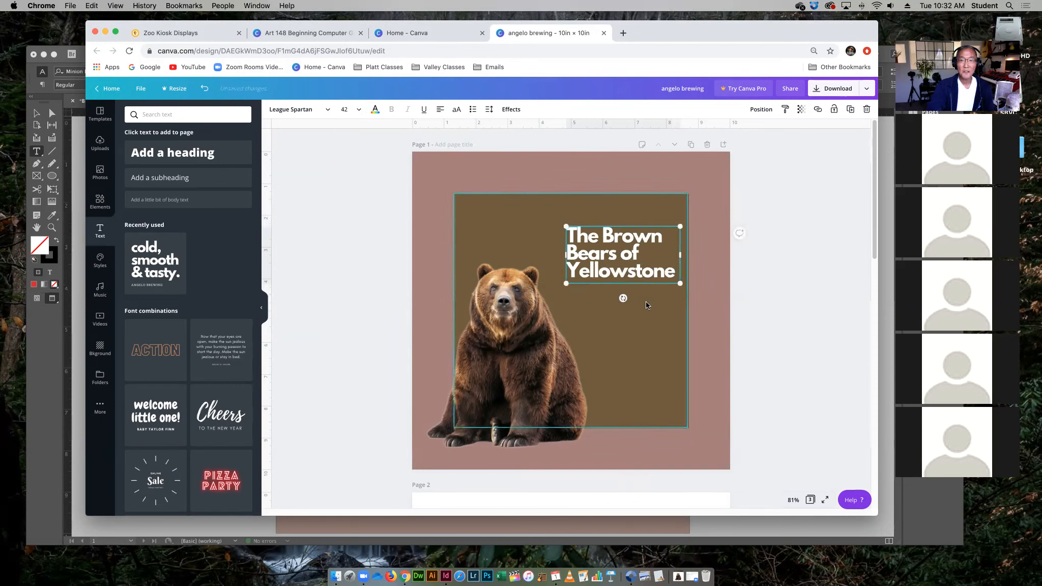
click(830, 485)
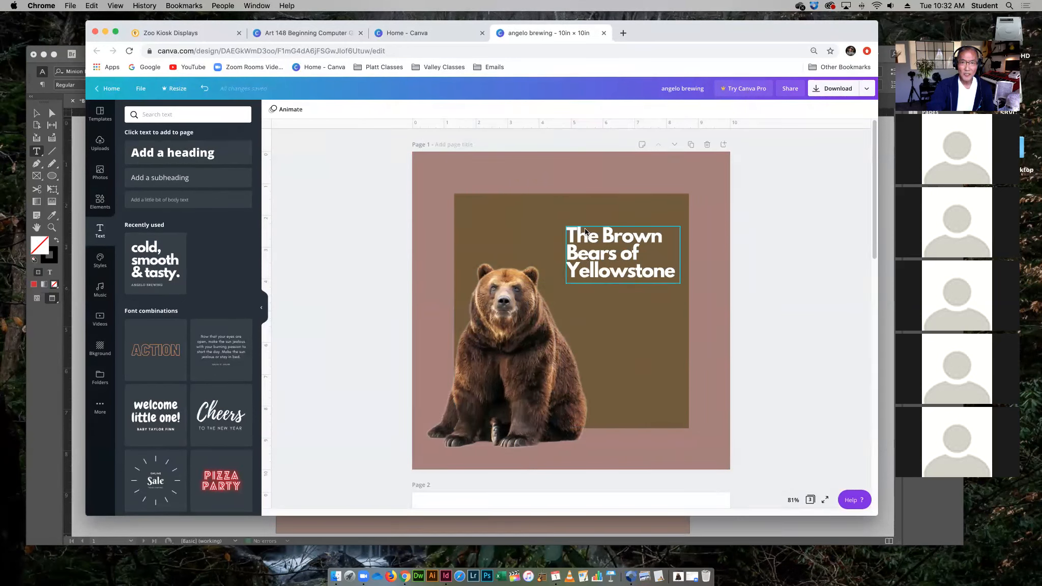
- Increase the heading's line height to 1.08 and nudge the heading slightly left within the inner square
click(590, 258)
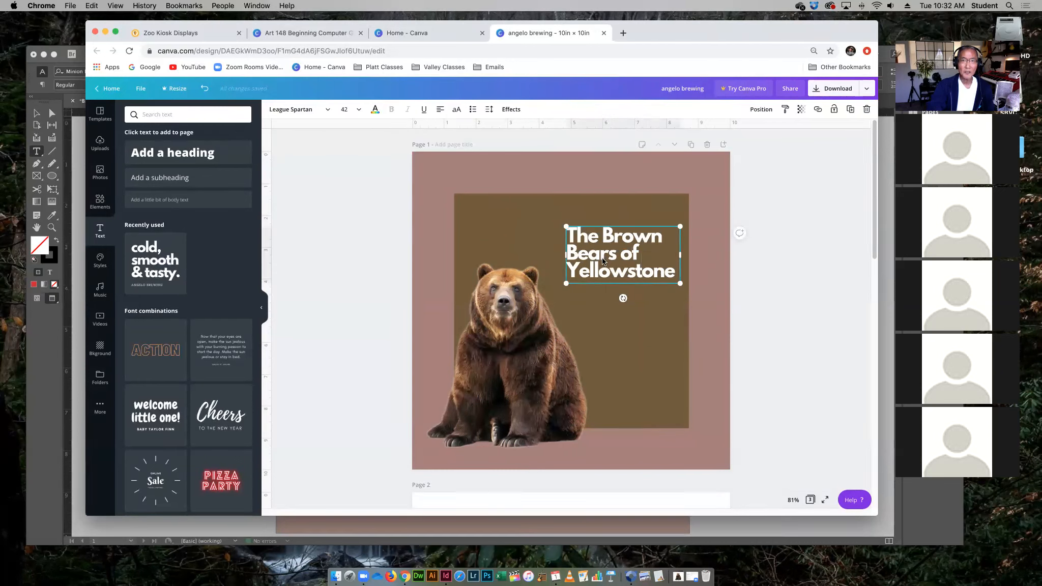
click(490, 110)
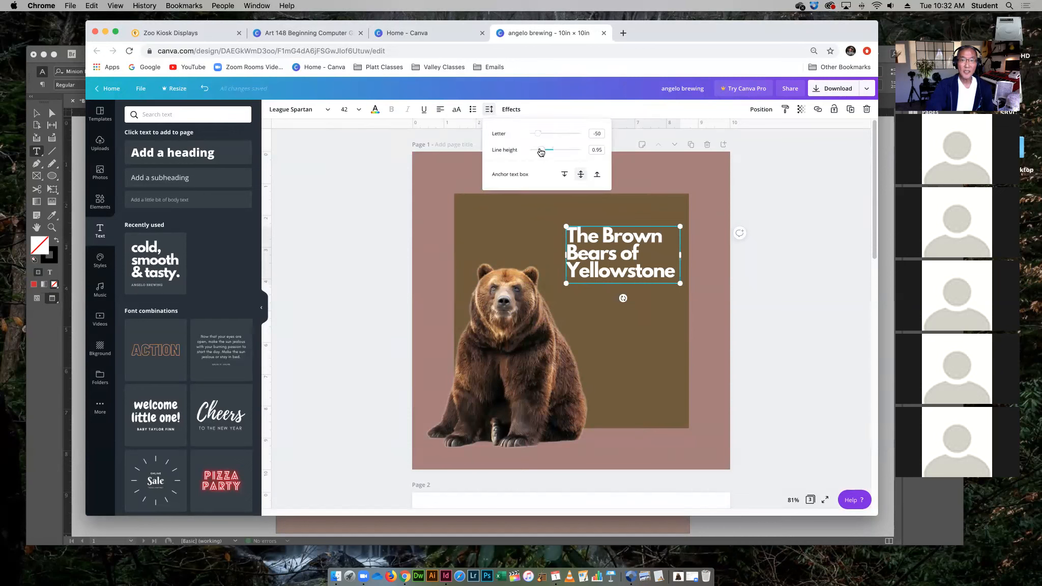
mouse_move(541, 151)
mouse_down()
mouse_move(564, 157)
mouse_move(544, 156)
mouse_up()
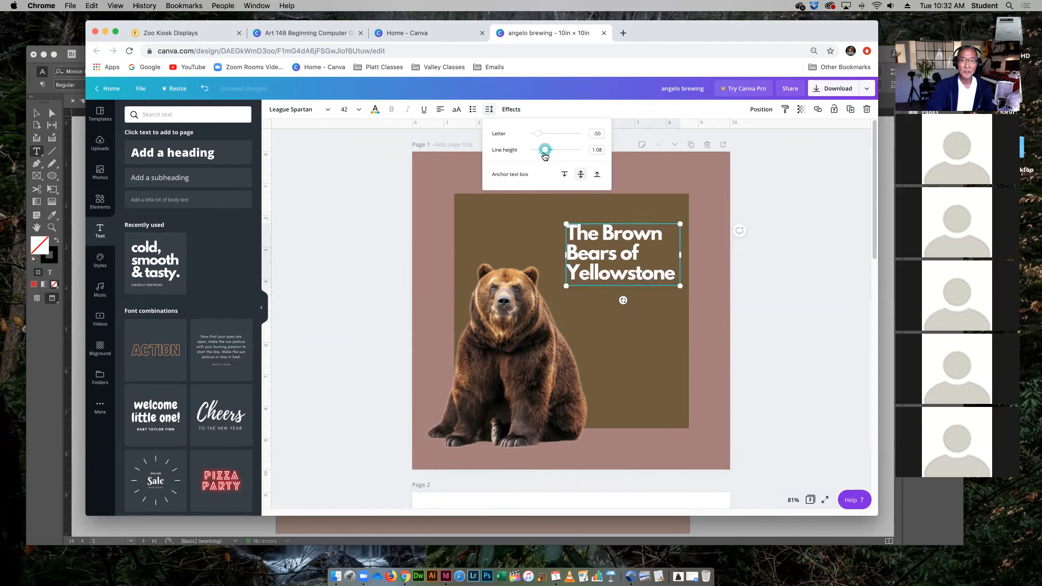
click(799, 350)
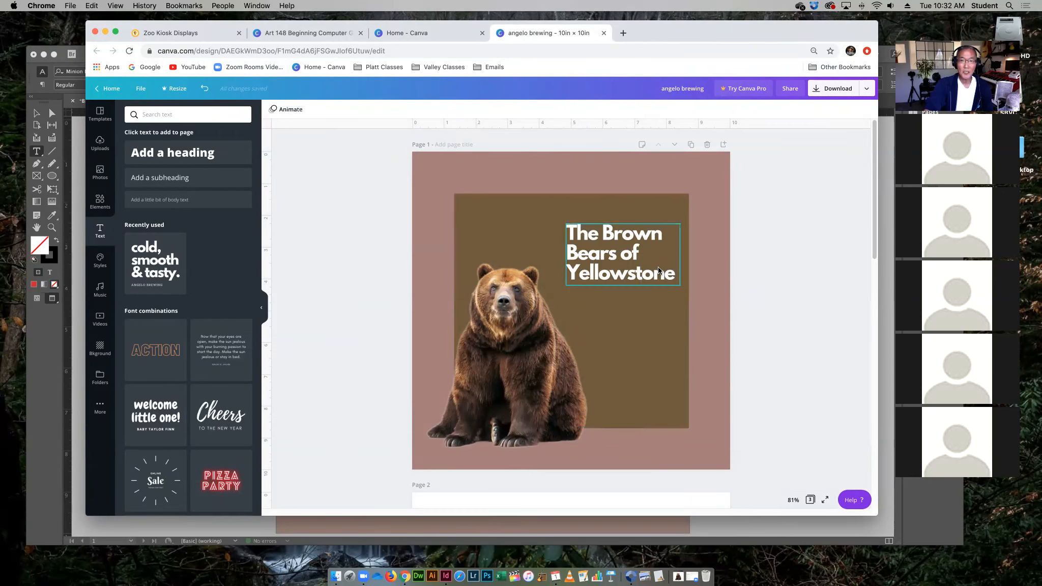
drag(654, 262, 650, 262)
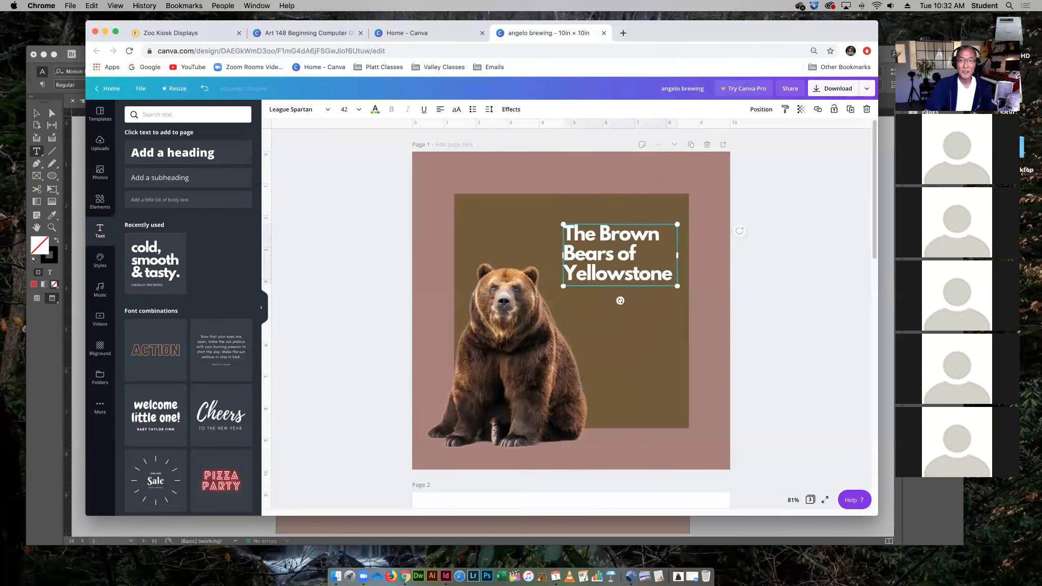
click(801, 306)
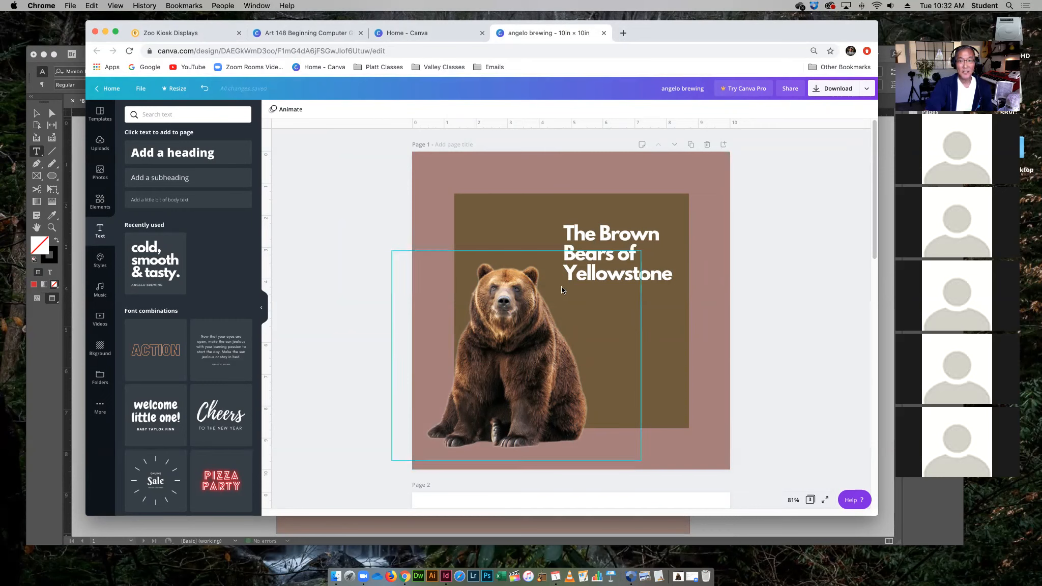
- Switch to InDesign and examine the heading and body paragraph of the Brown Bear Demo layout up close
click(885, 282)
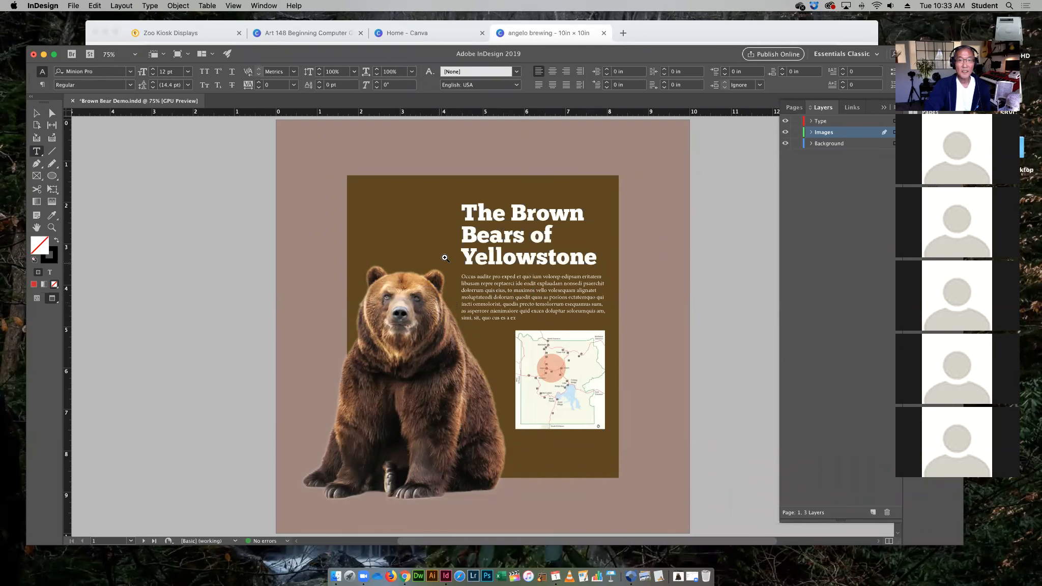
drag(446, 256, 550, 321)
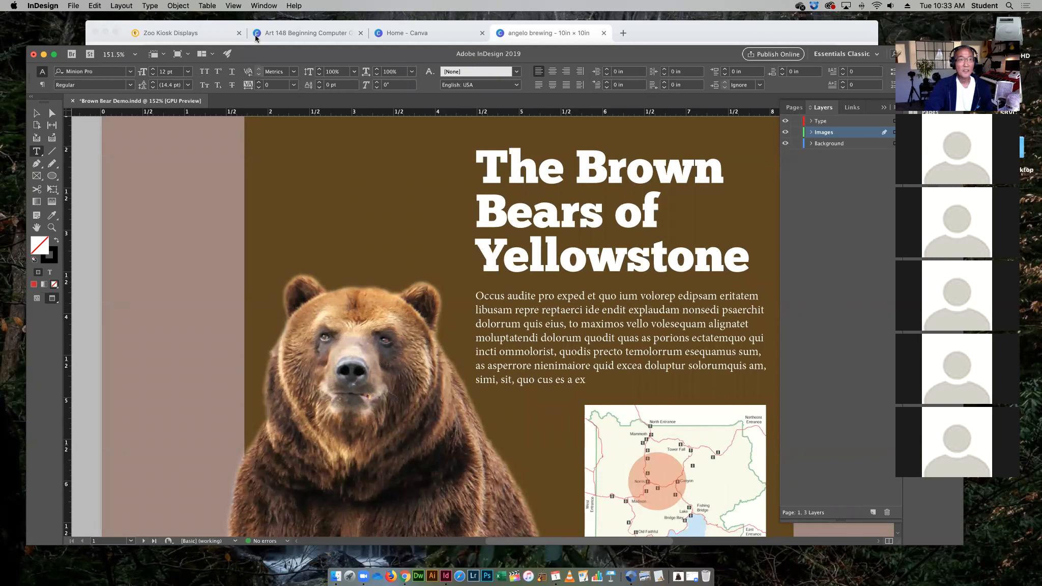
click(150, 6)
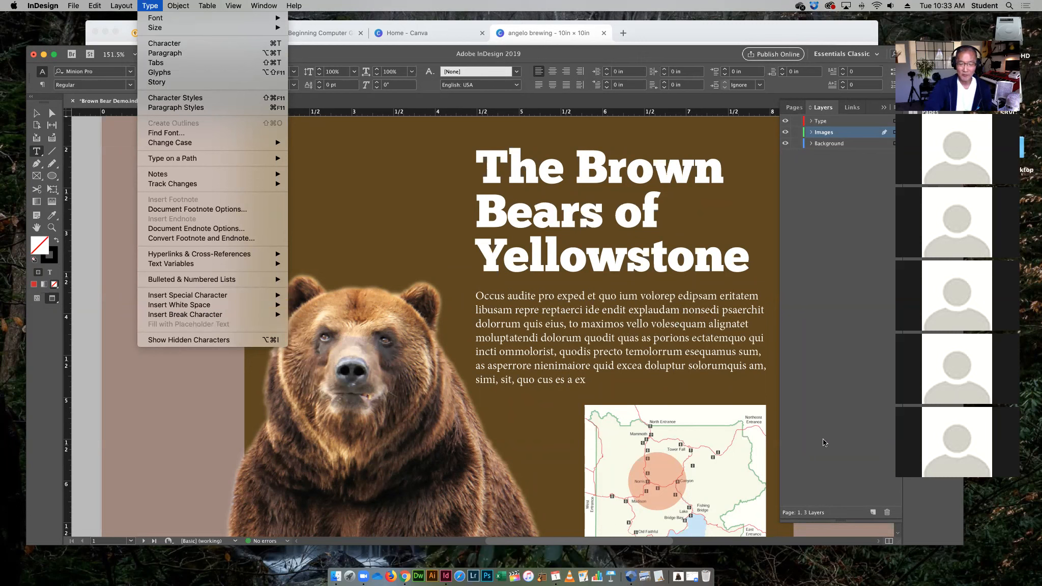
key(b)
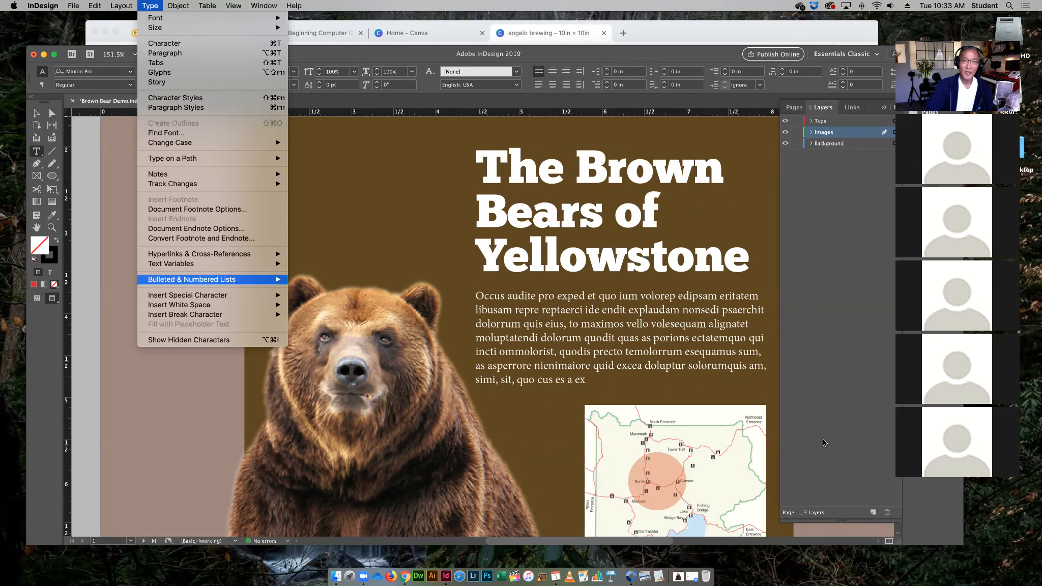
key(Escape)
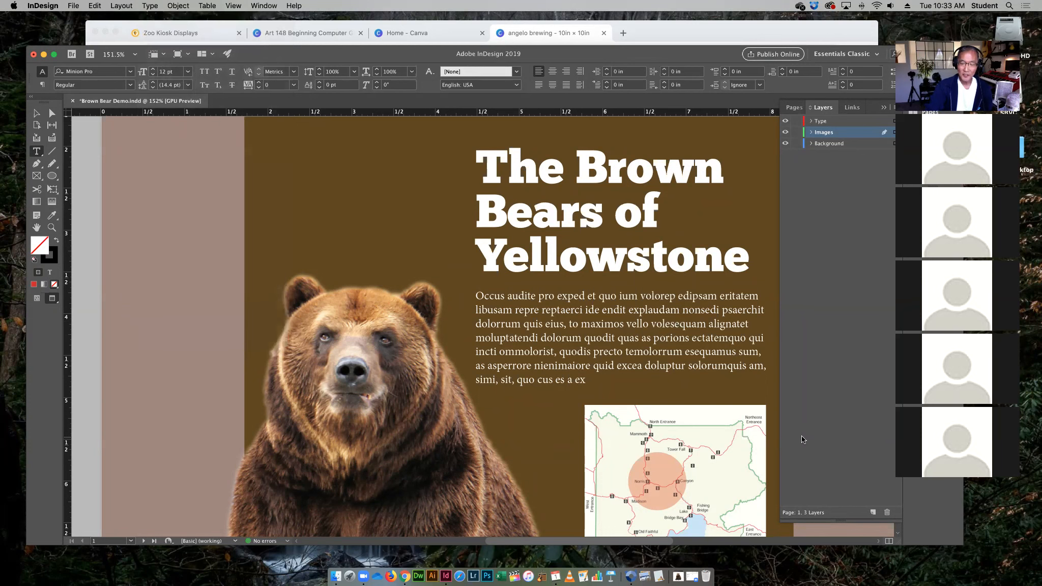
key(super+0)
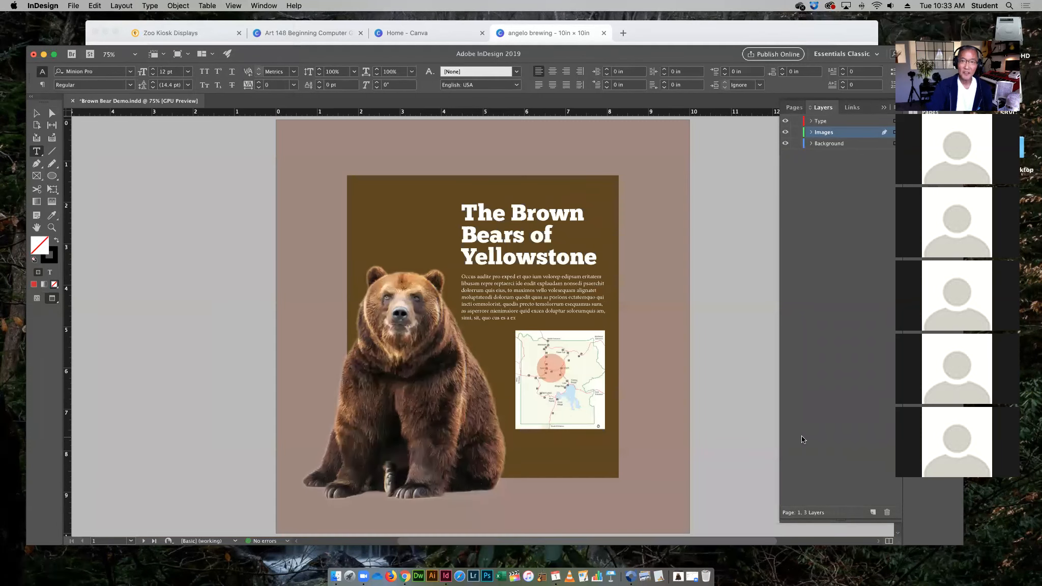
- Switch back to Canva in Chrome, add a body text box and fit it directly below the heading at about the heading's width
click(674, 33)
click(100, 232)
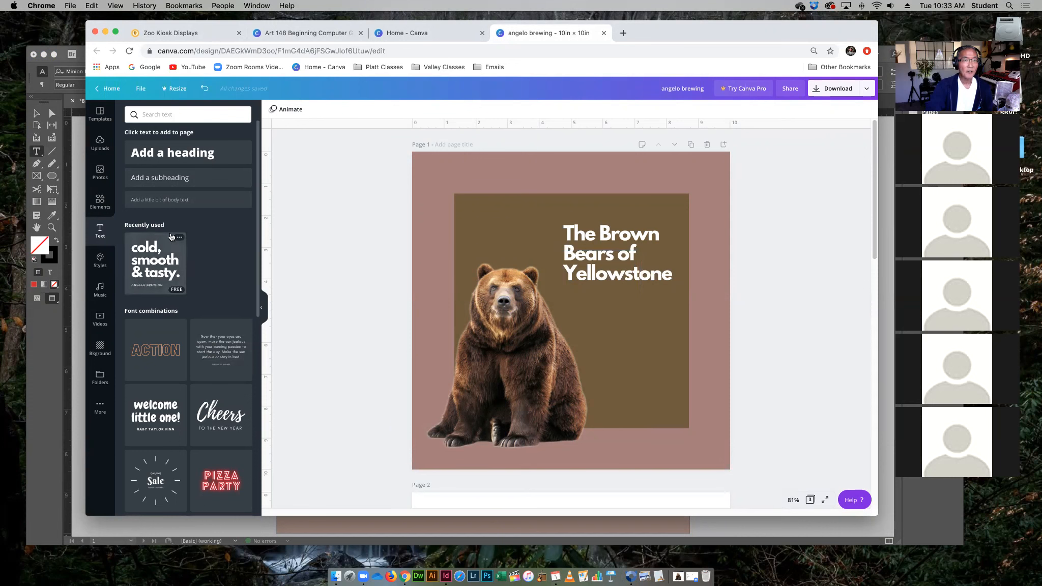
click(171, 203)
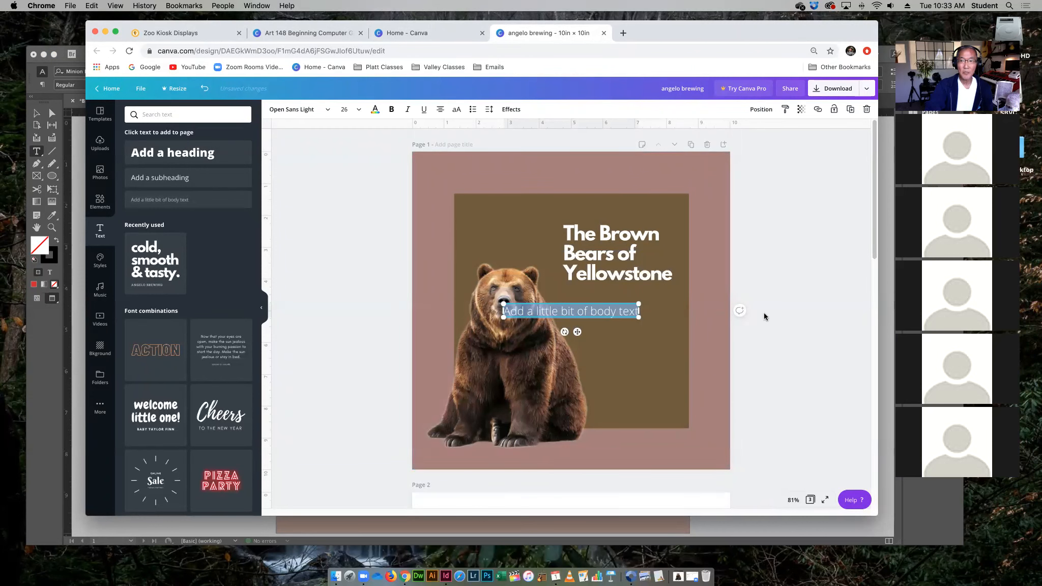
click(740, 328)
drag(615, 312, 674, 301)
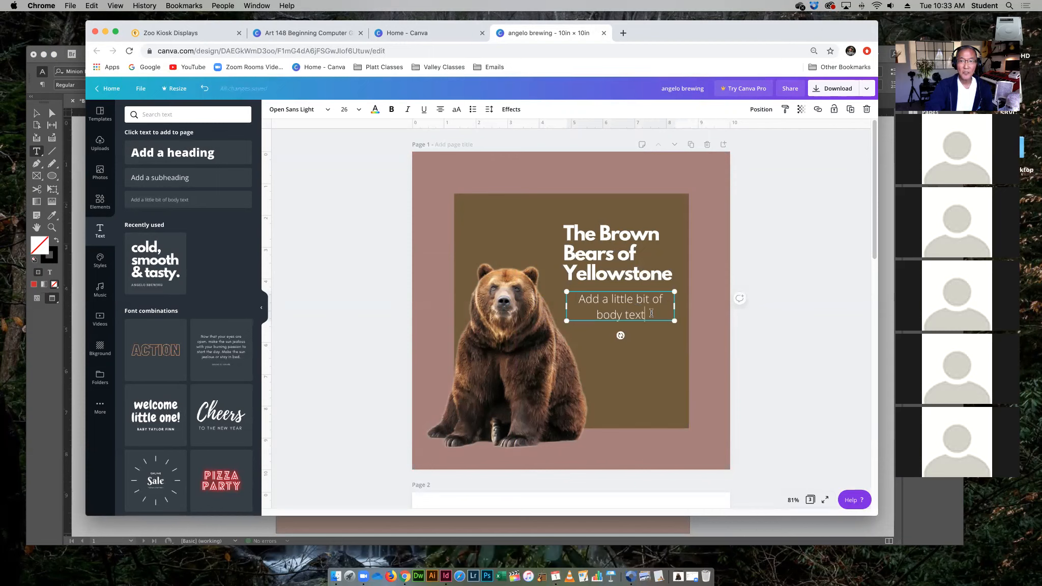
- Set the font size of the body text below the heading to 10
double_click(652, 314)
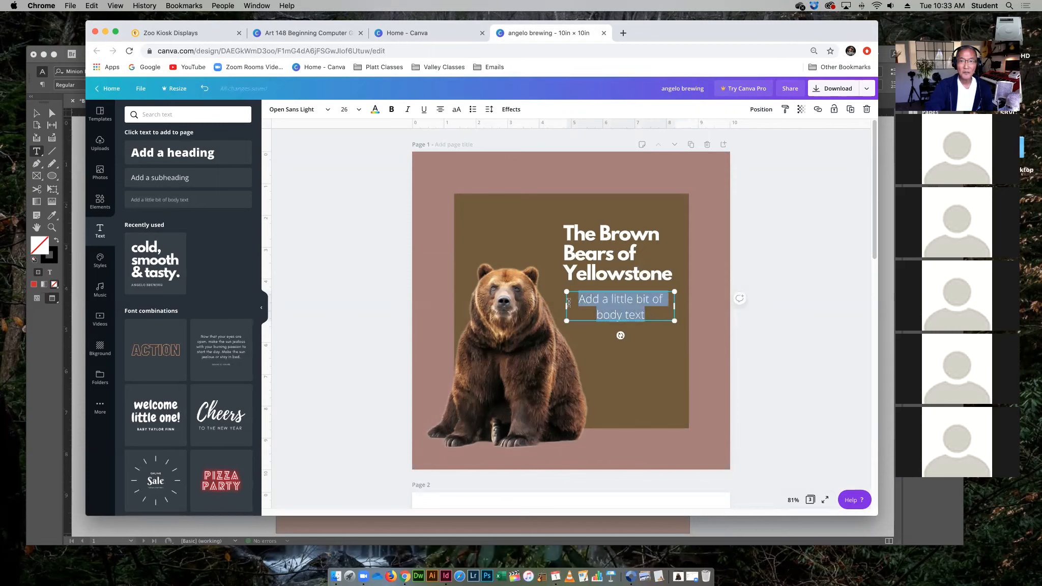
click(357, 109)
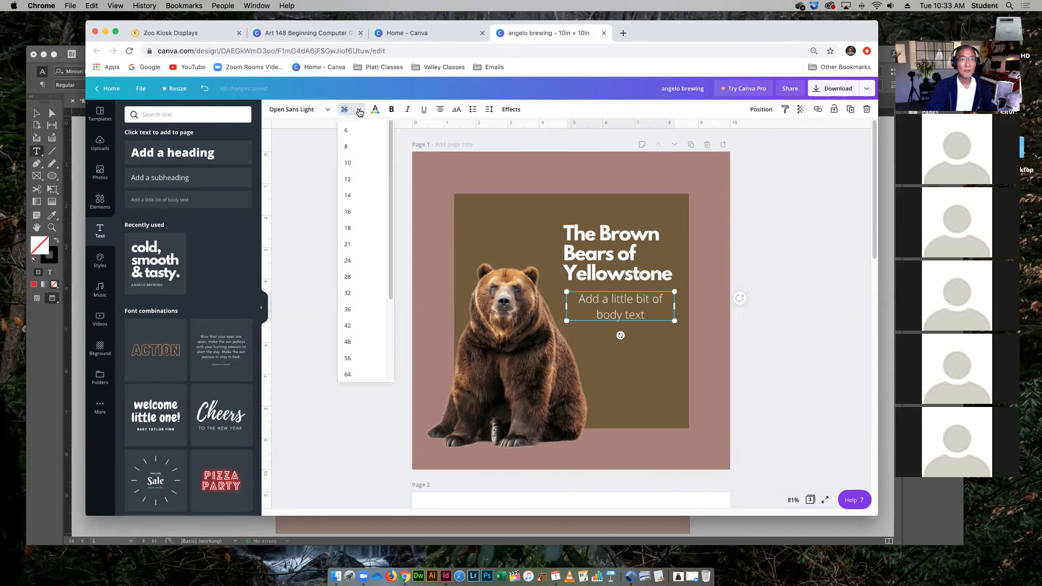
click(348, 164)
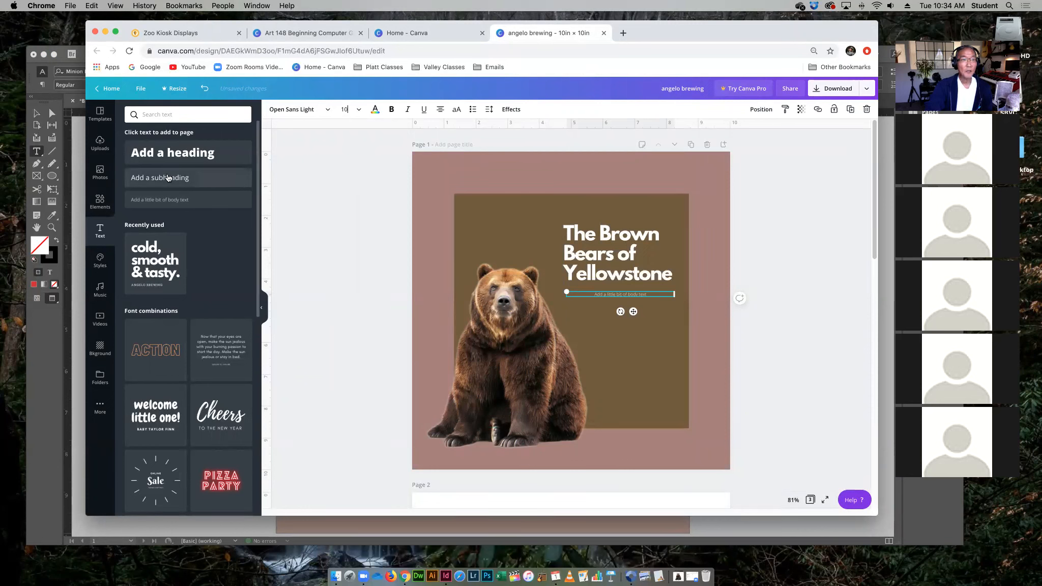
- Change the font of the entire "The Brown Bears of Yellowstone" heading to Alfa Slab One
click(609, 261)
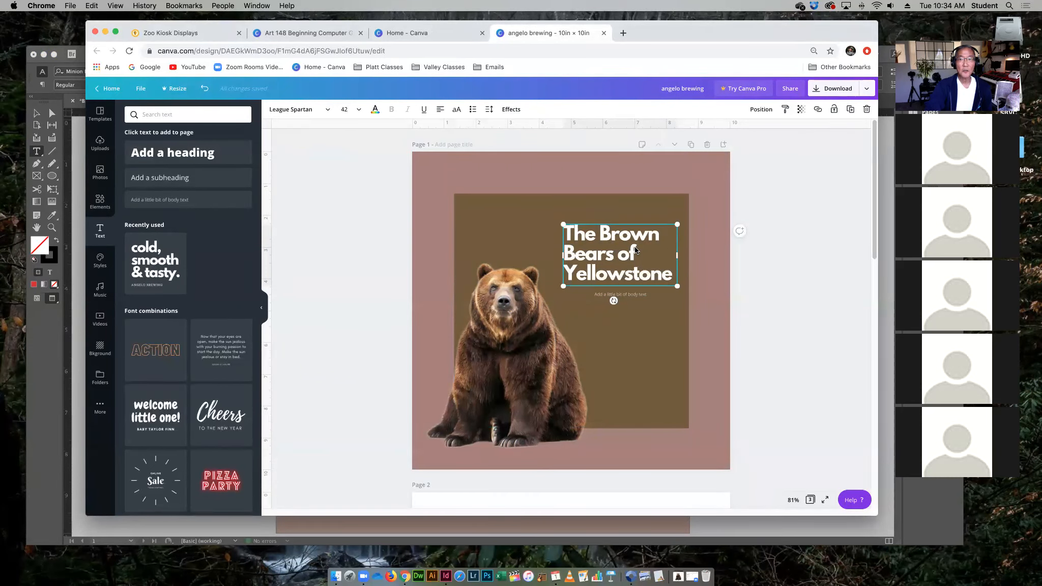
drag(635, 250, 584, 251)
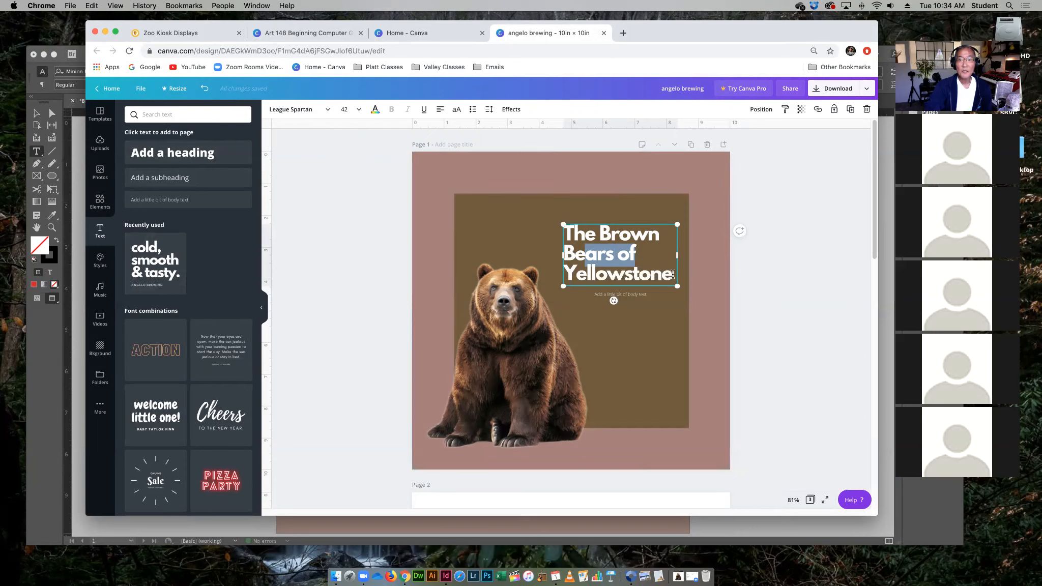
drag(670, 274, 554, 233)
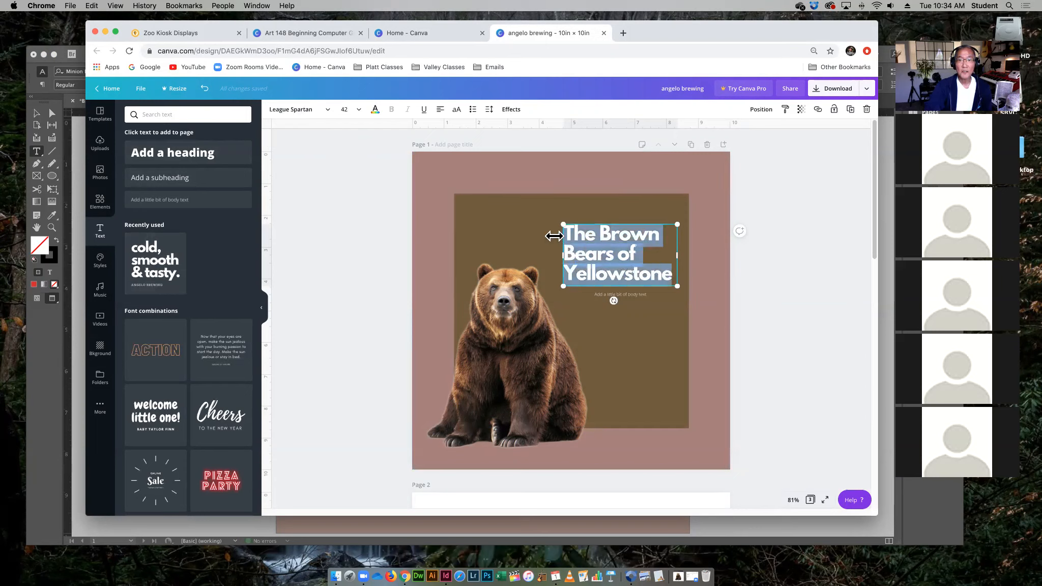
click(321, 113)
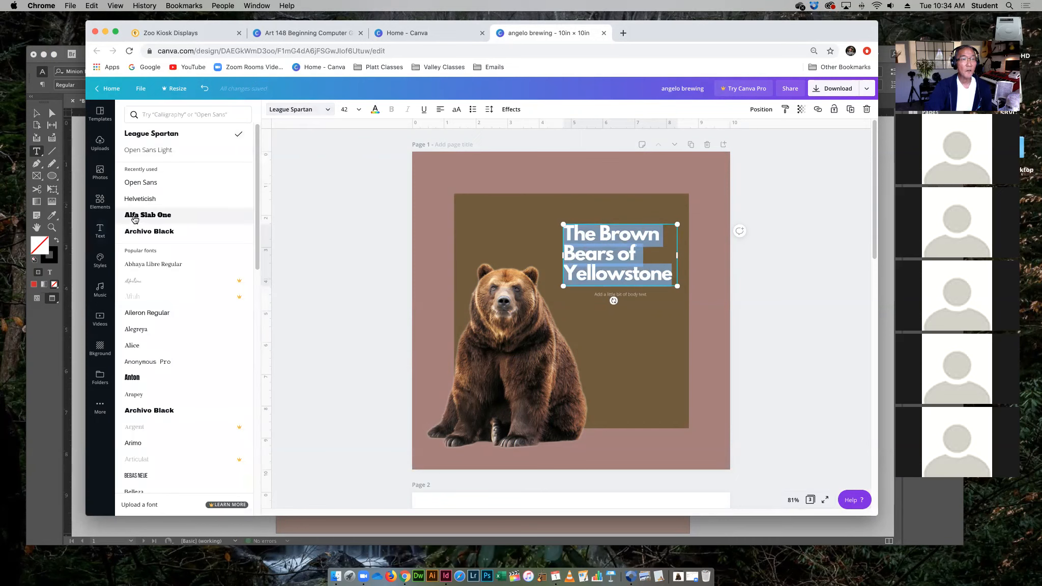
click(163, 219)
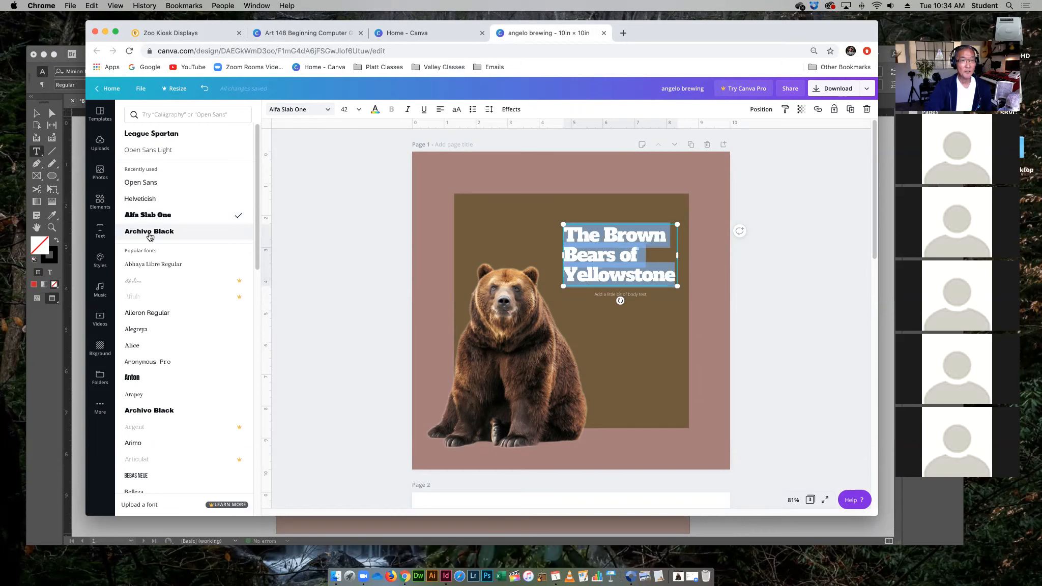
- Check the required Canva type fonts in the Zoo Kiosk Displays assignment, and return to the kiosk design
click(314, 35)
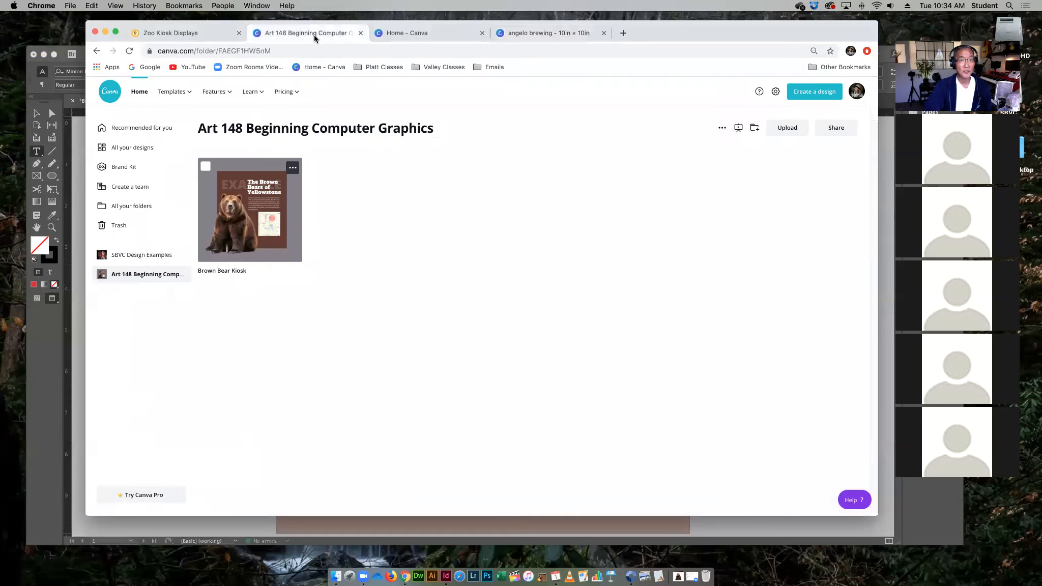
click(205, 32)
scroll(368, 275, up, 15)
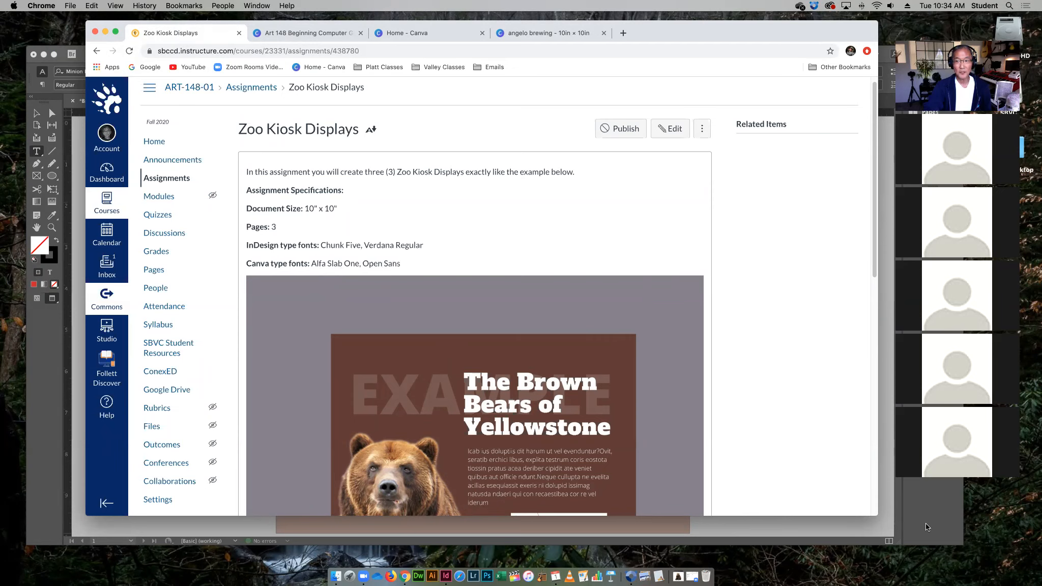
click(527, 33)
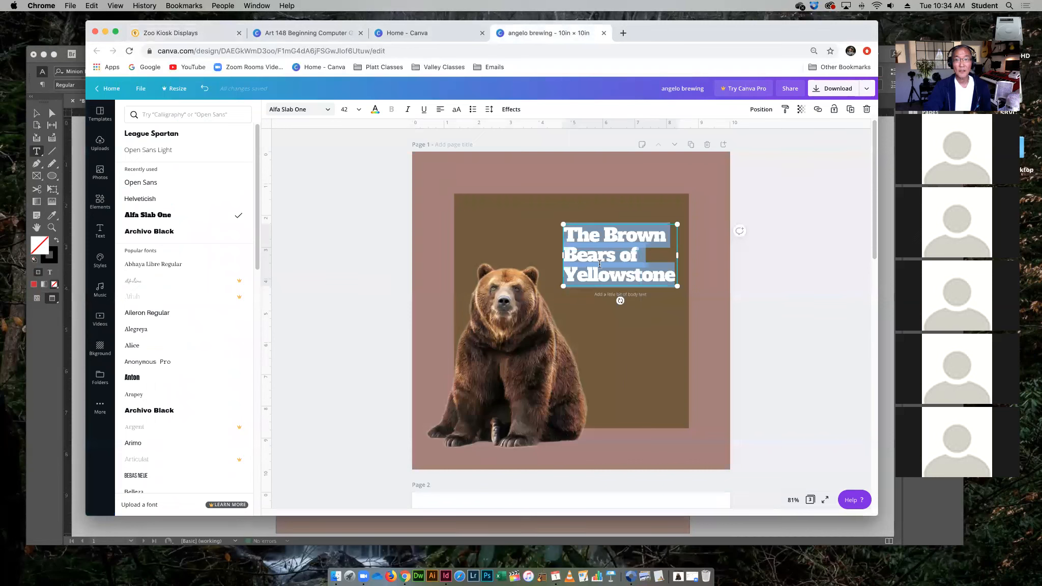
click(645, 295)
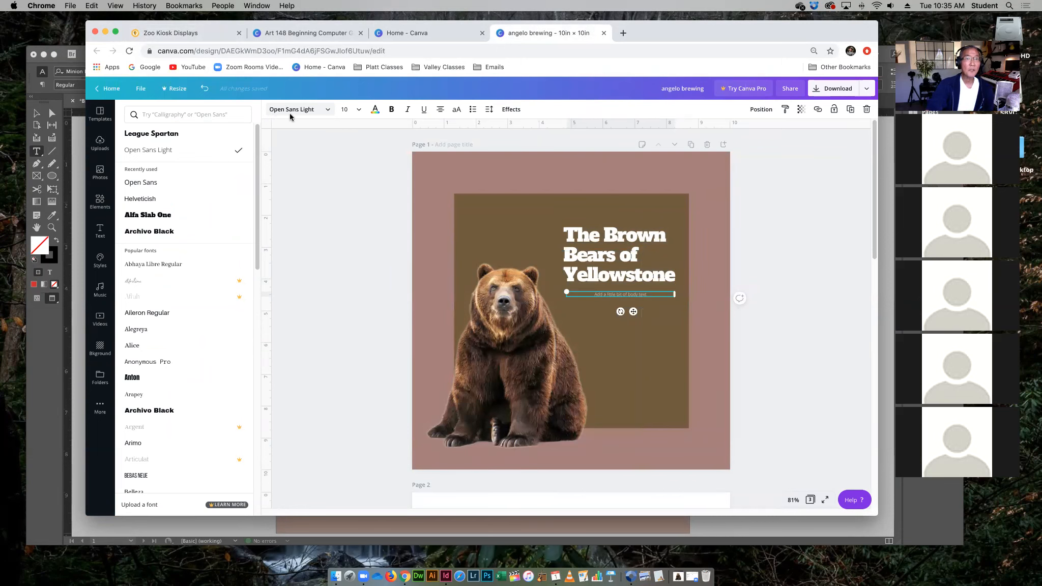
click(326, 110)
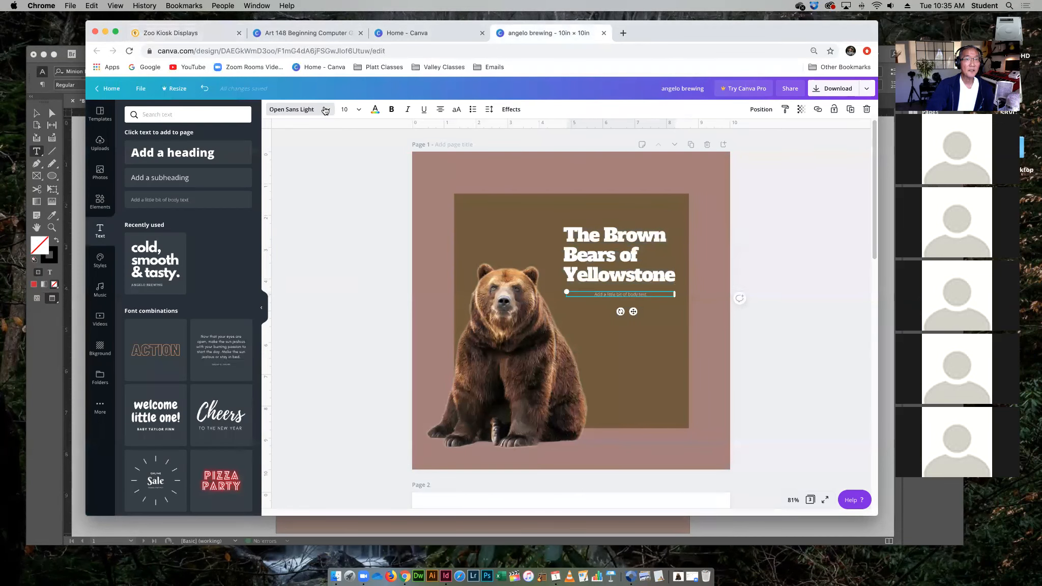
click(326, 110)
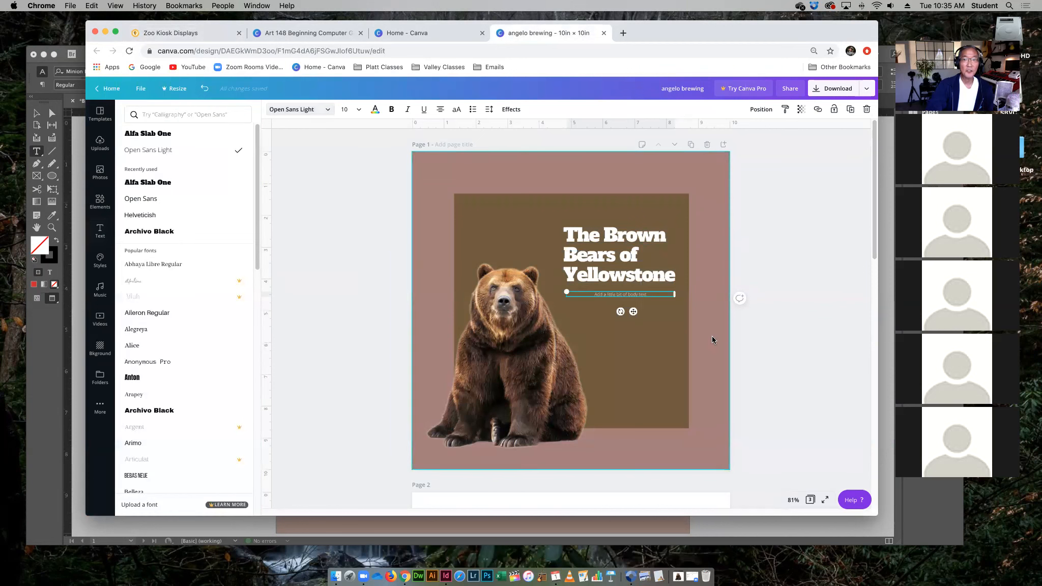
drag(649, 293, 593, 294)
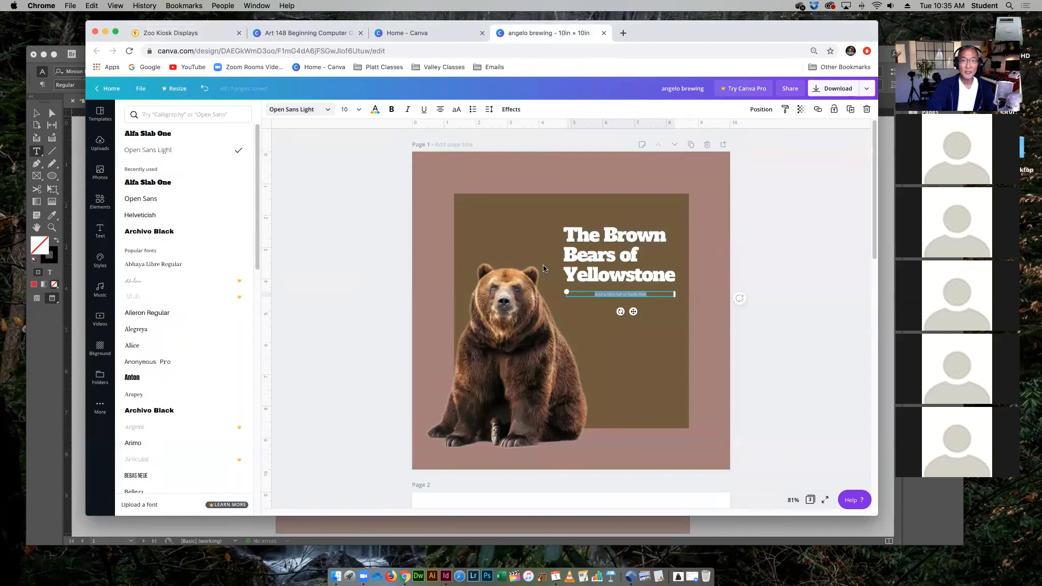
click(329, 109)
click(329, 109)
click(329, 111)
click(329, 112)
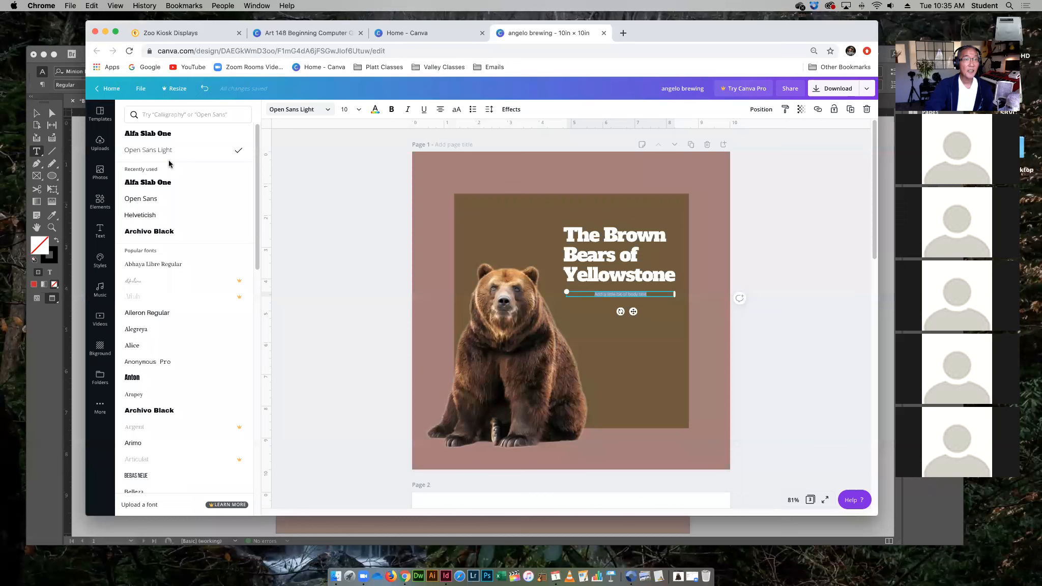
click(311, 113)
click(312, 113)
click(311, 113)
click(152, 114)
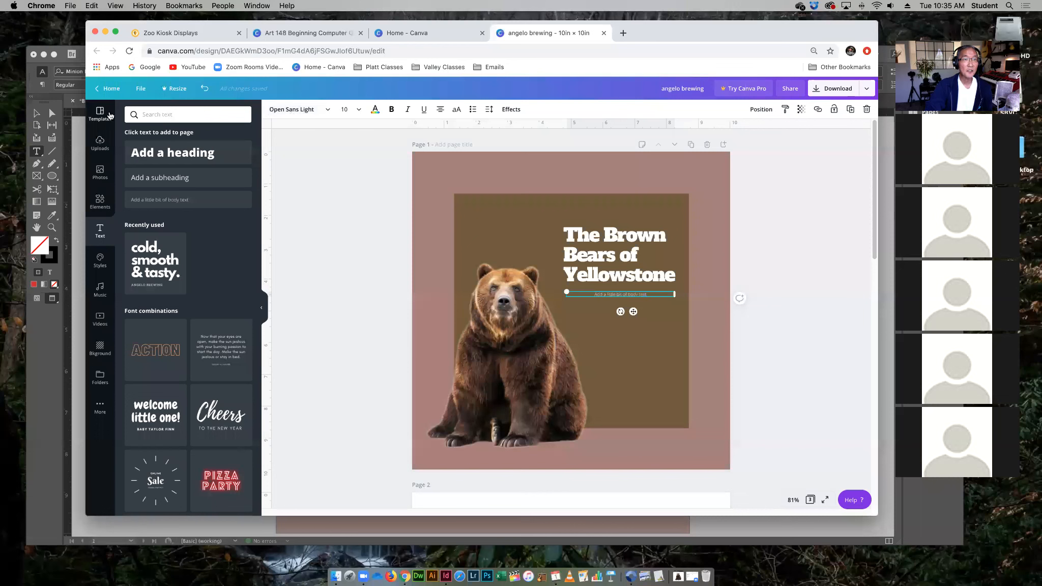
text(o)
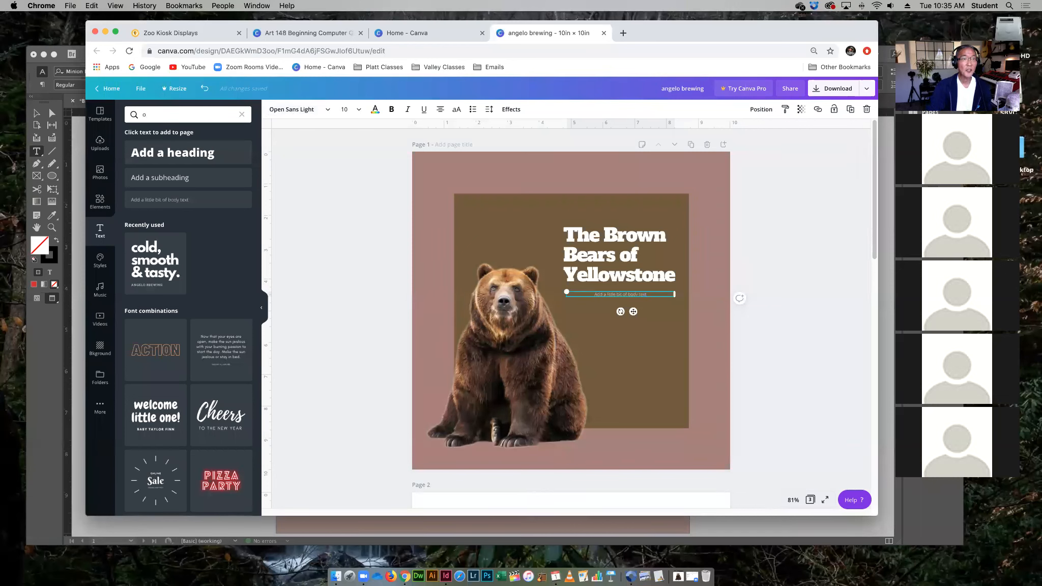
text(pen sans)
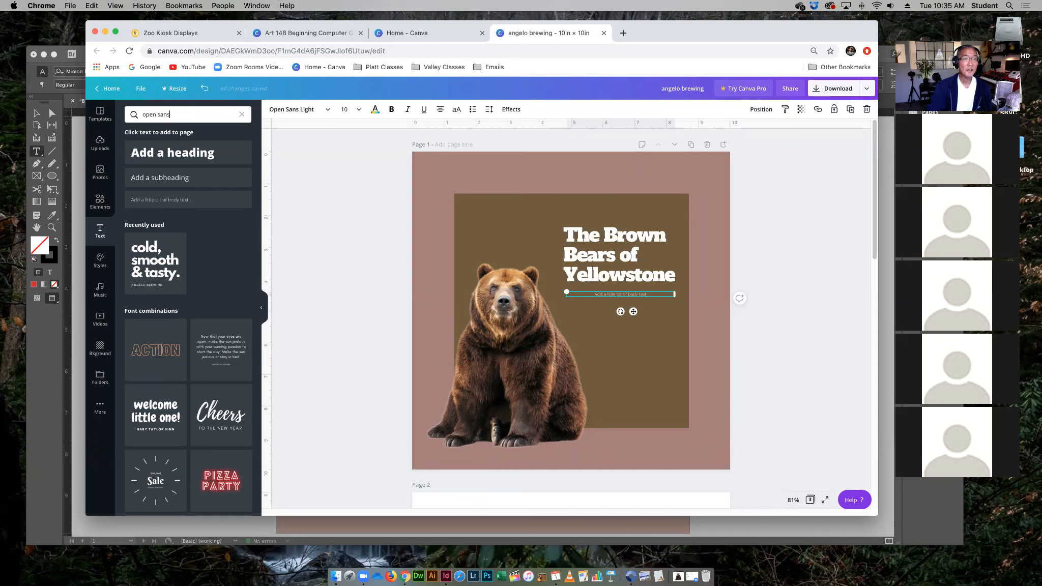
key(Return)
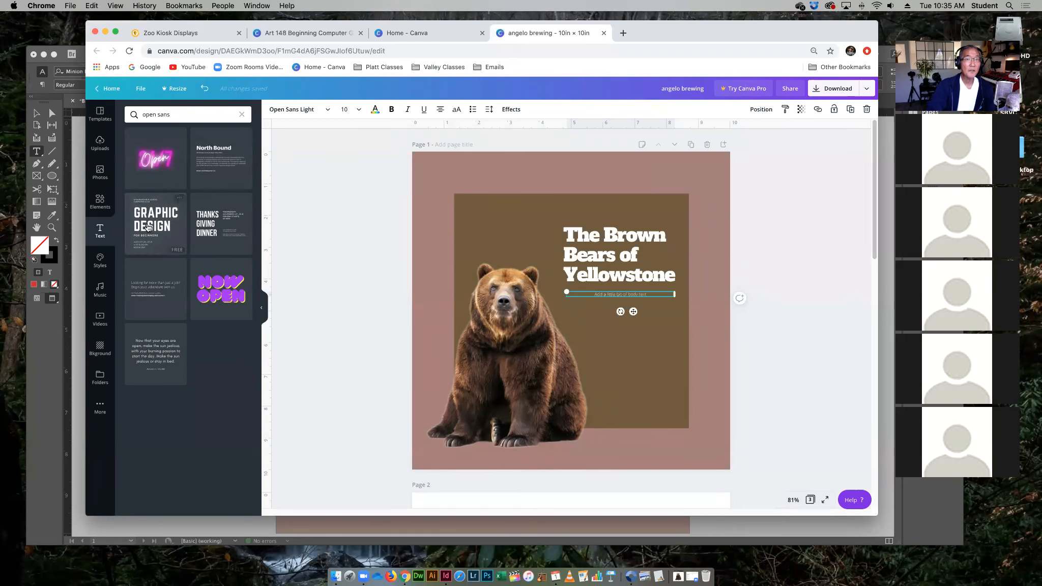
- Find the "open sans" fonts and change the body text below the heading to Open Sans
click(328, 111)
click(180, 116)
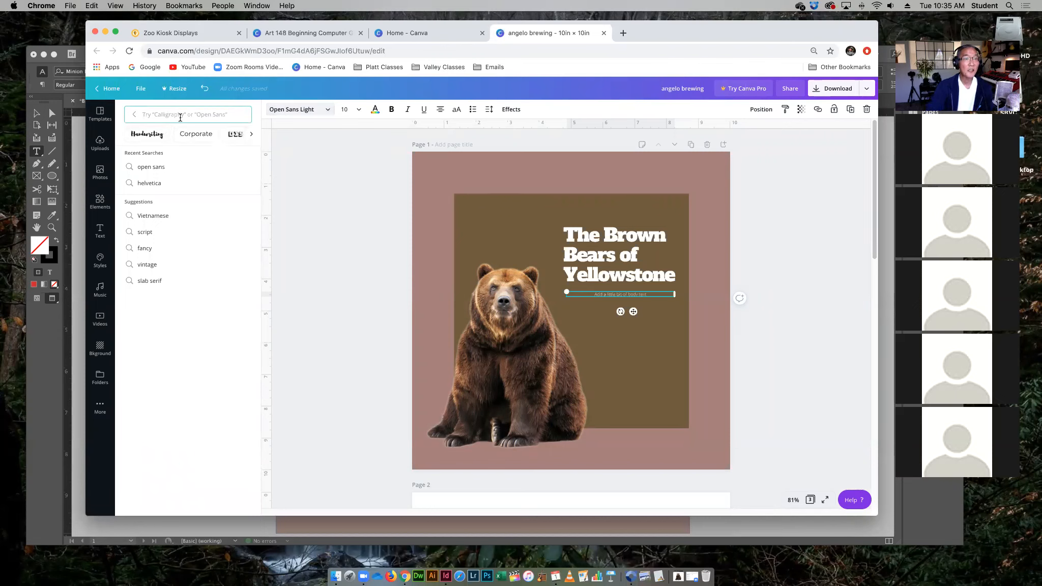
click(155, 170)
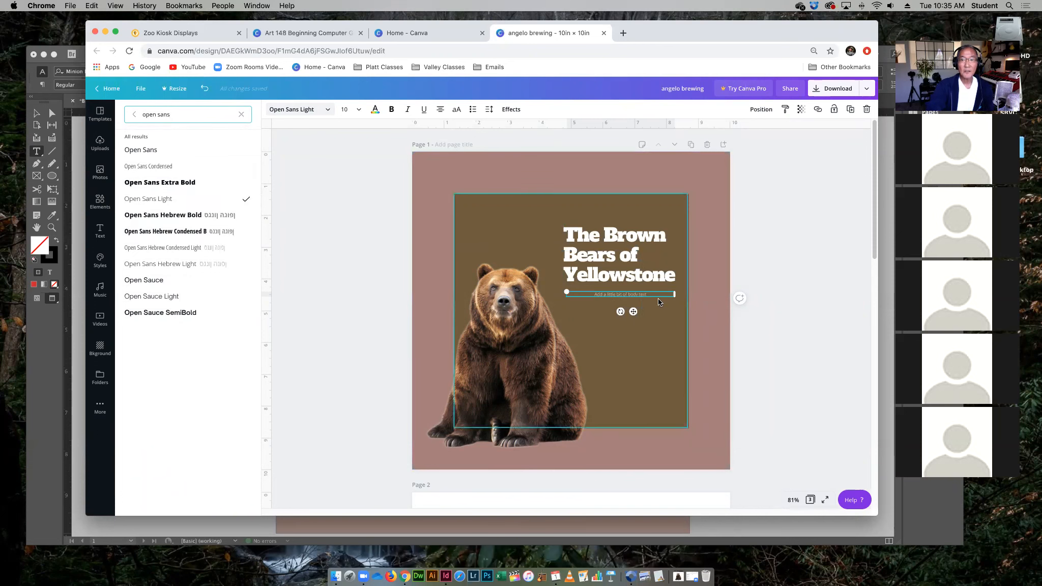
drag(651, 294, 579, 286)
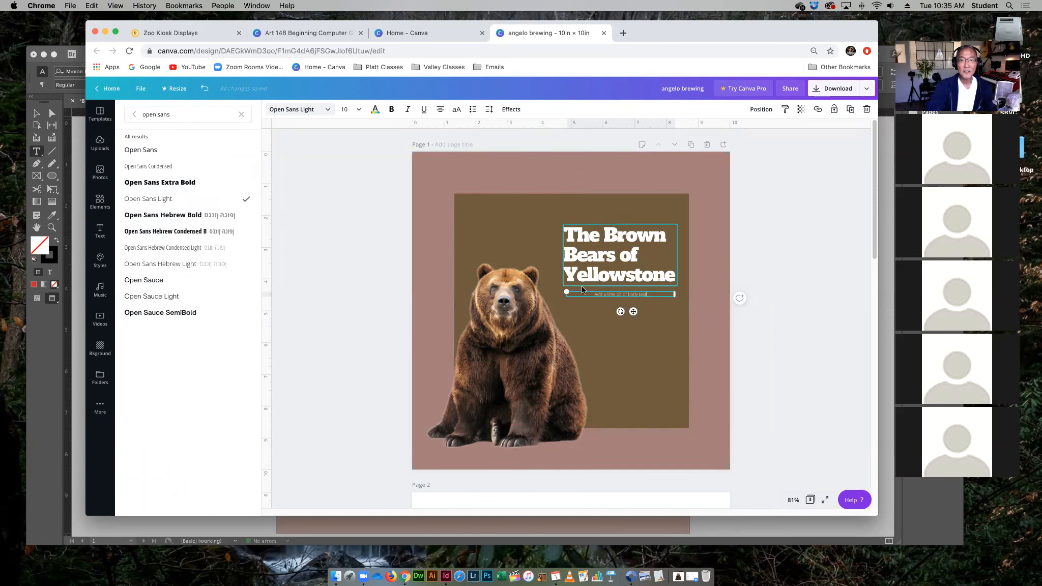
click(133, 150)
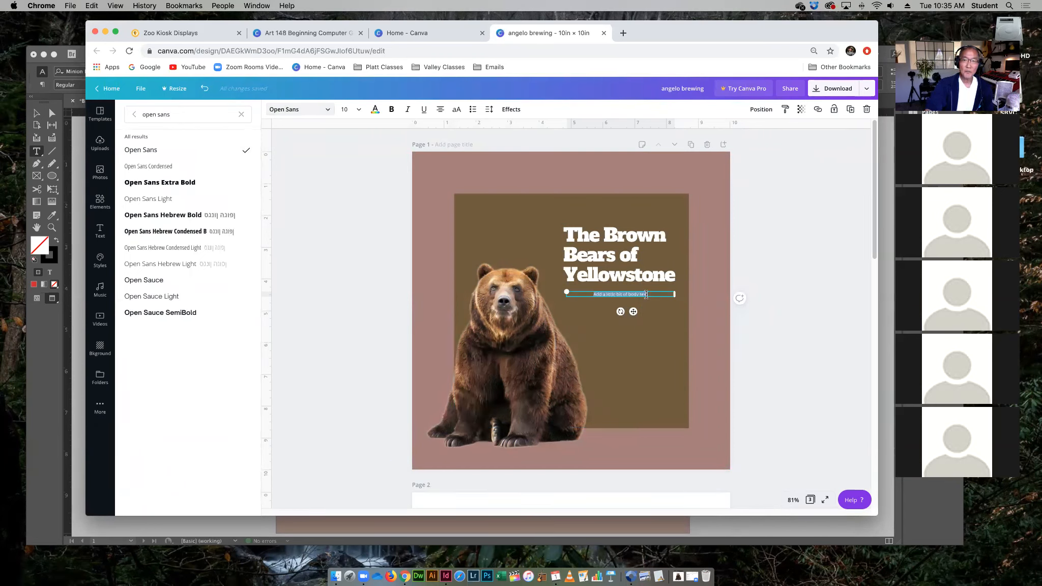
- Check the reference layout in InDesign, return to Chrome and open the Professional lorem ipsum generator from a new-tab search for "lorem ipsum text copy"
click(739, 525)
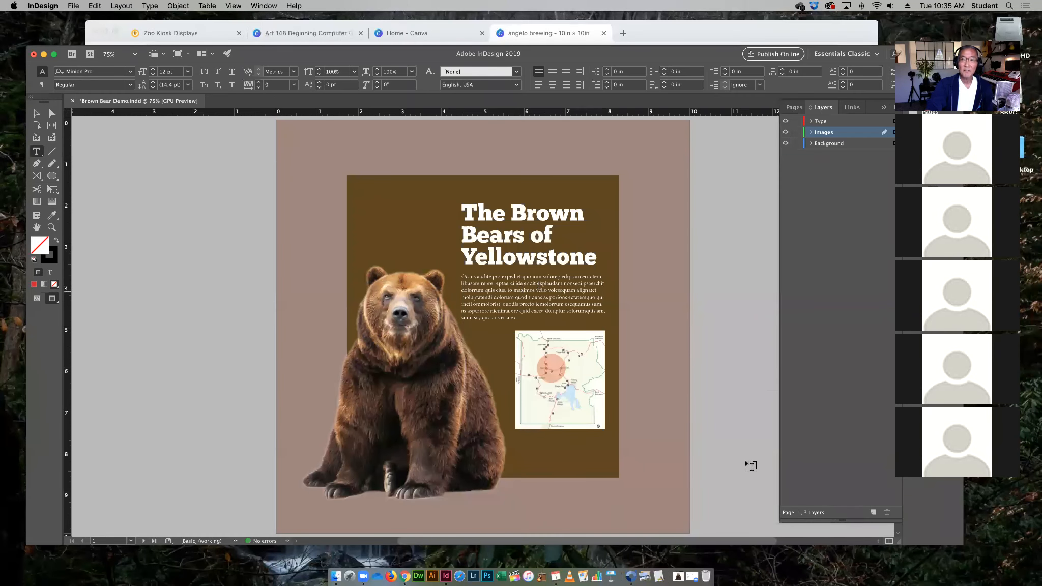
click(721, 31)
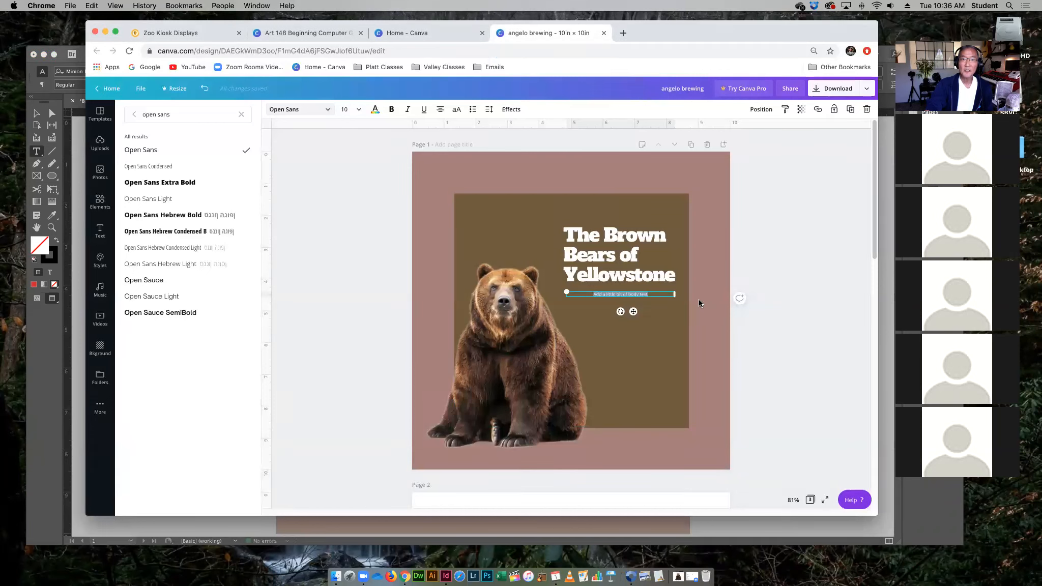
click(623, 33)
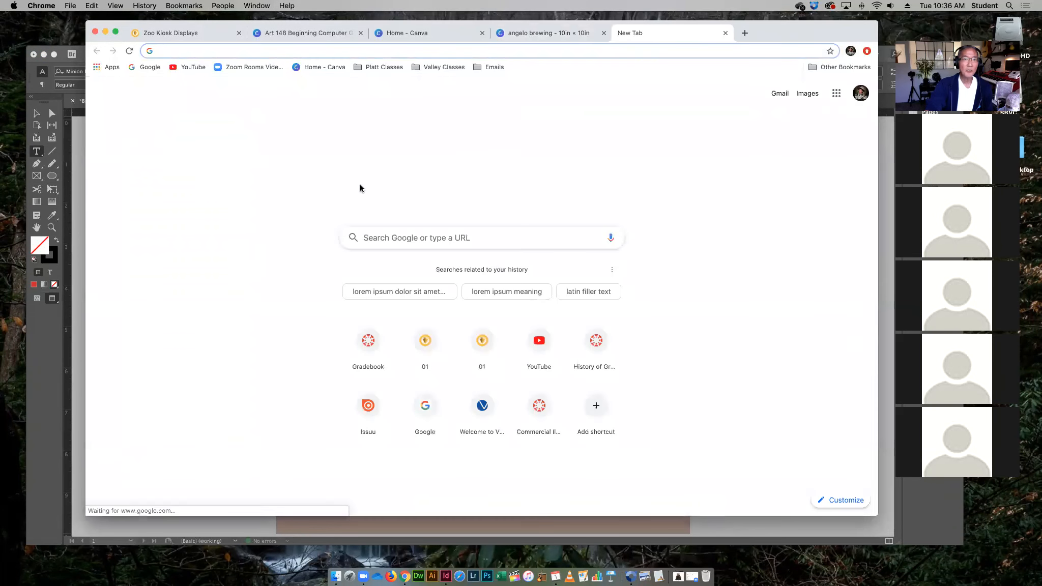
click(416, 243)
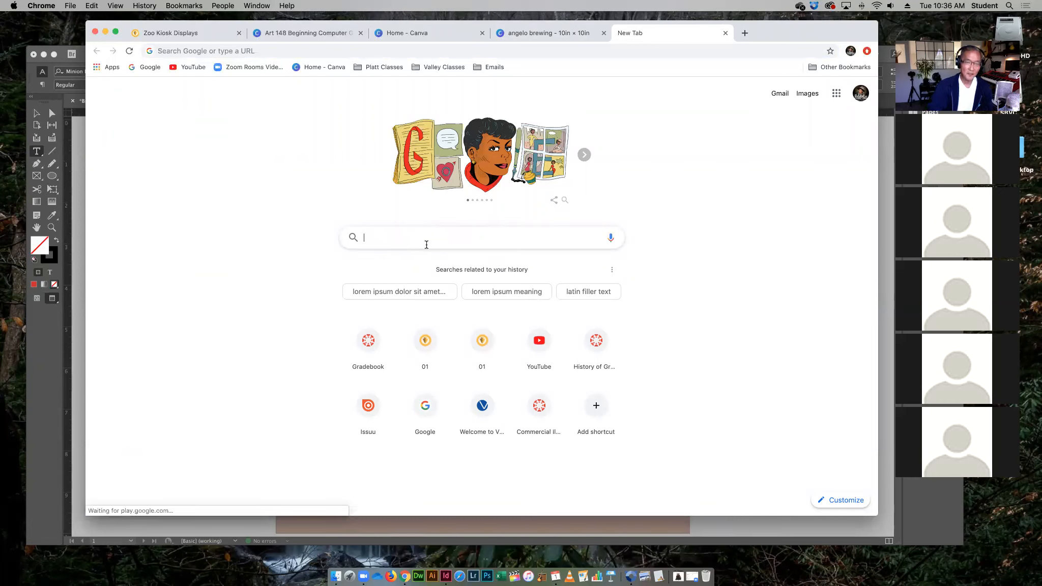
text(lorem ipsum text copy)
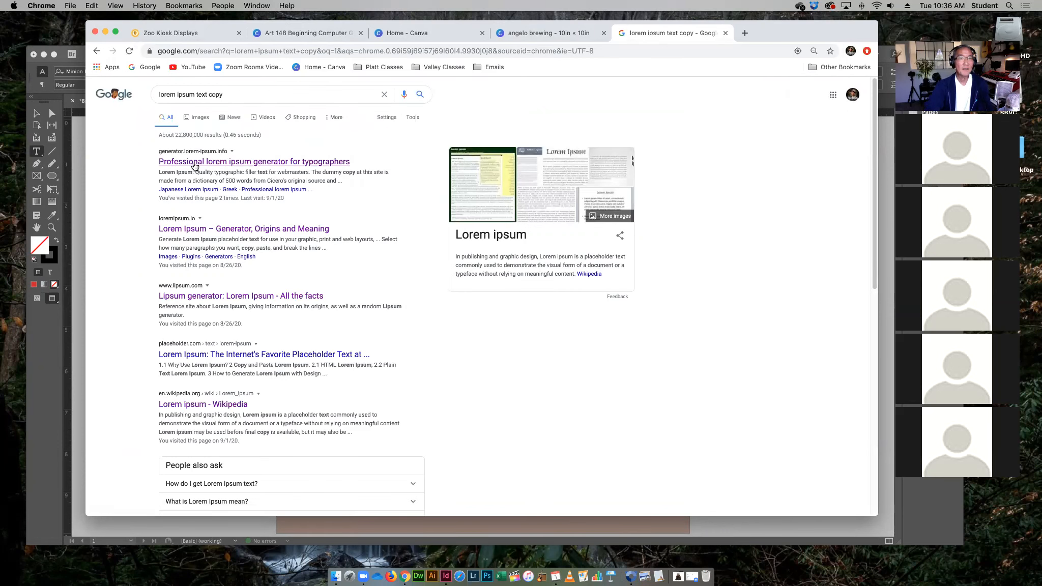
click(228, 161)
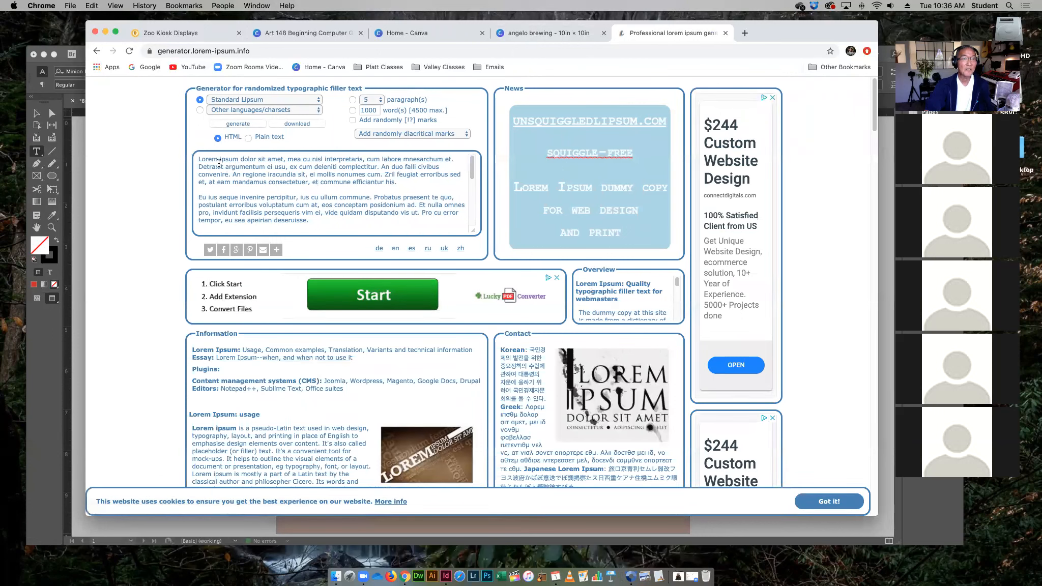
- Replace the placeholder body text in the Canva design with the generator's first lorem ipsum paragraph and left-align it
drag(199, 159, 399, 184)
key(super+c)
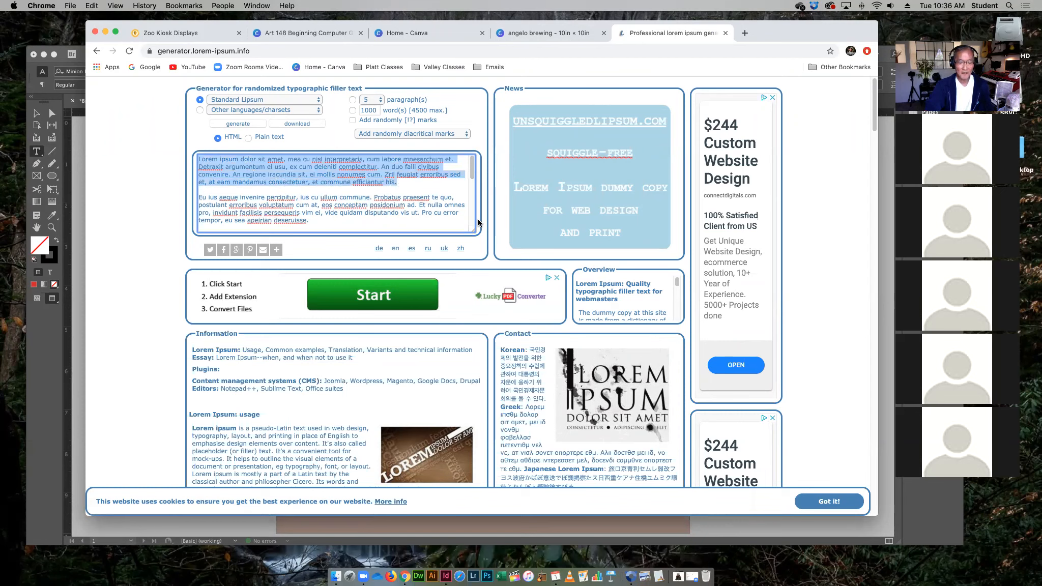
click(527, 32)
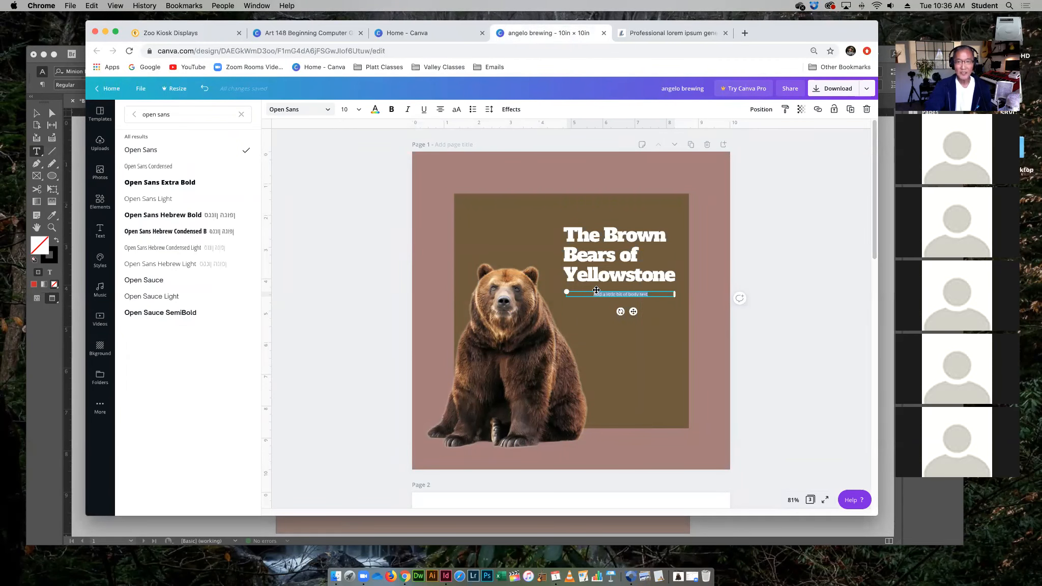
key(super+v)
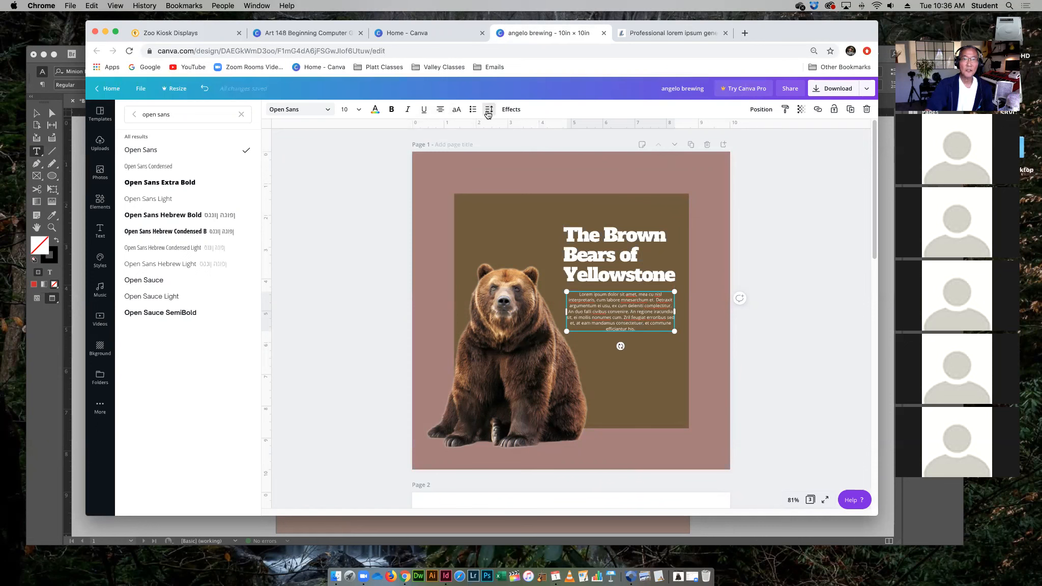
click(441, 109)
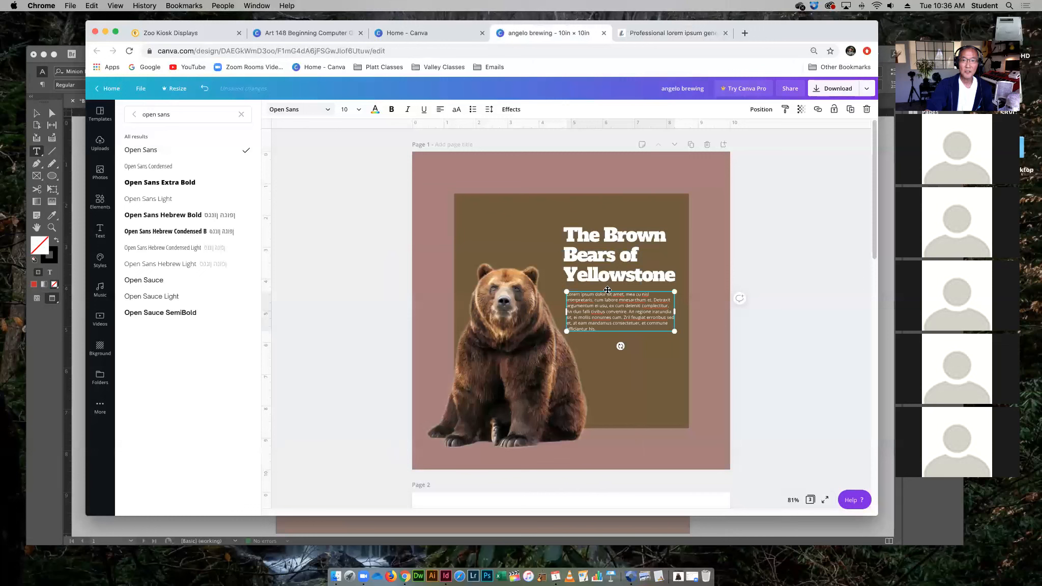
click(326, 166)
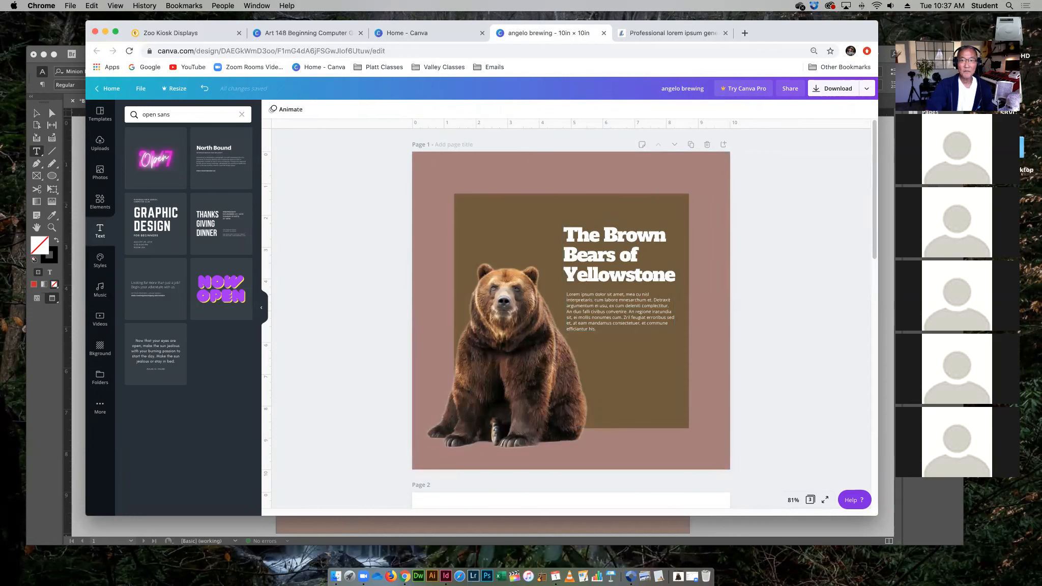
- Nudge the lorem ipsum body text box up slightly, closer to the heading
click(630, 318)
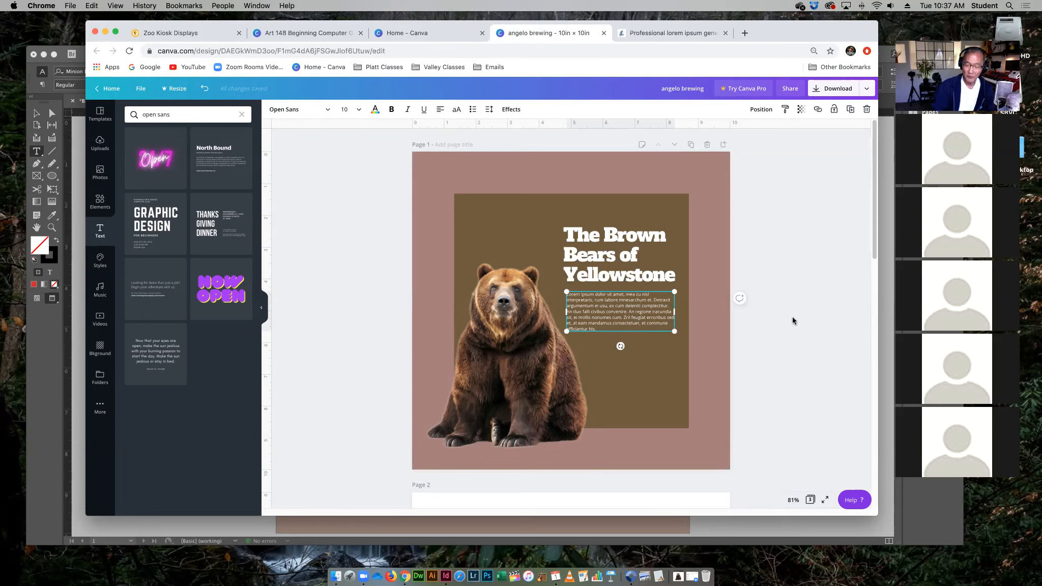
key(Up)
key(Up)
key(Up)
key(Up)
key(Up)
key(Up)
key(Up)
key(Up)
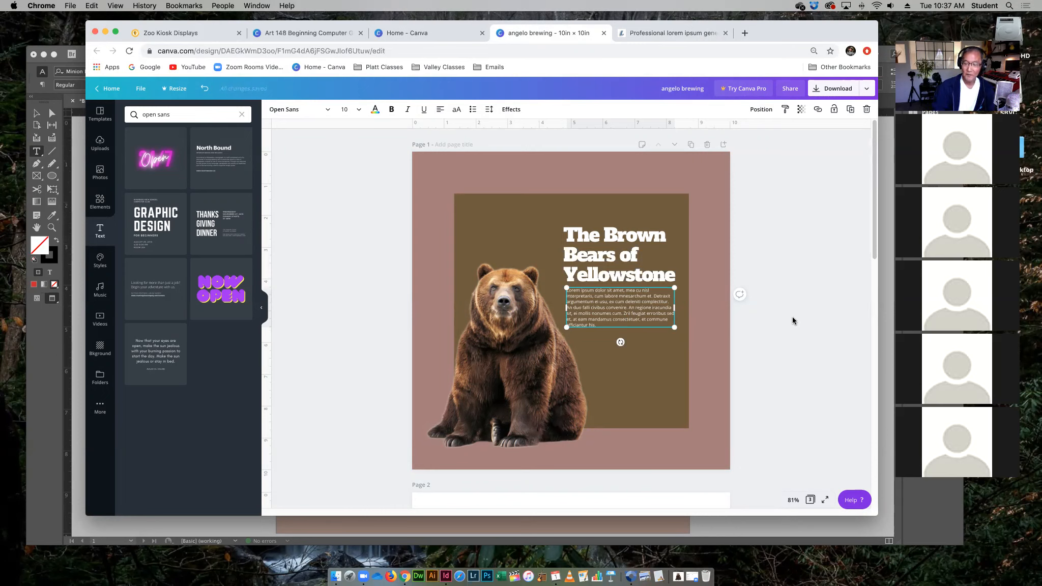
- Nudge "The Brown Bears of Yellowstone" heading up slightly, away from the body text
click(595, 261)
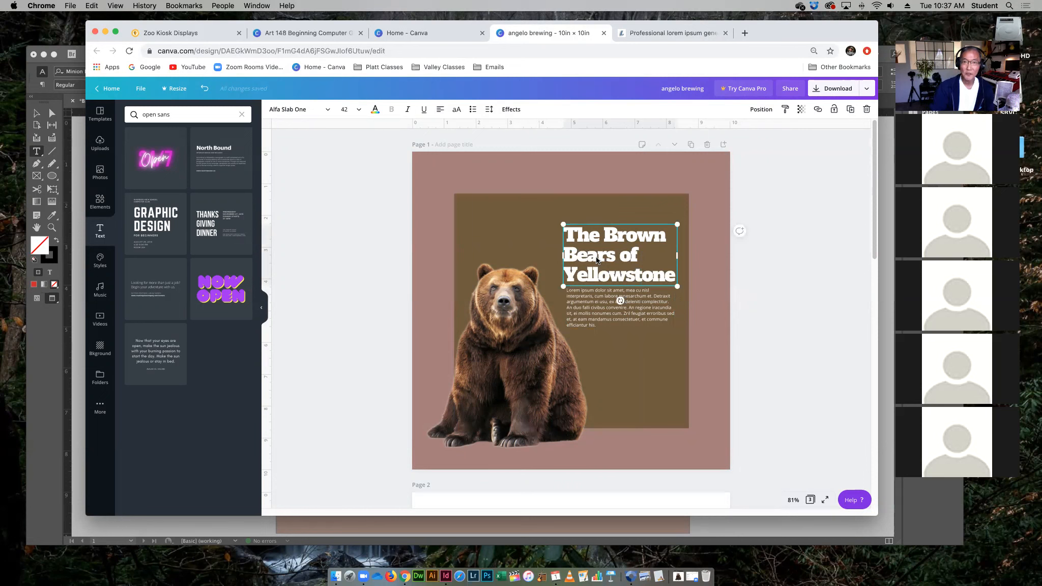
key(Up)
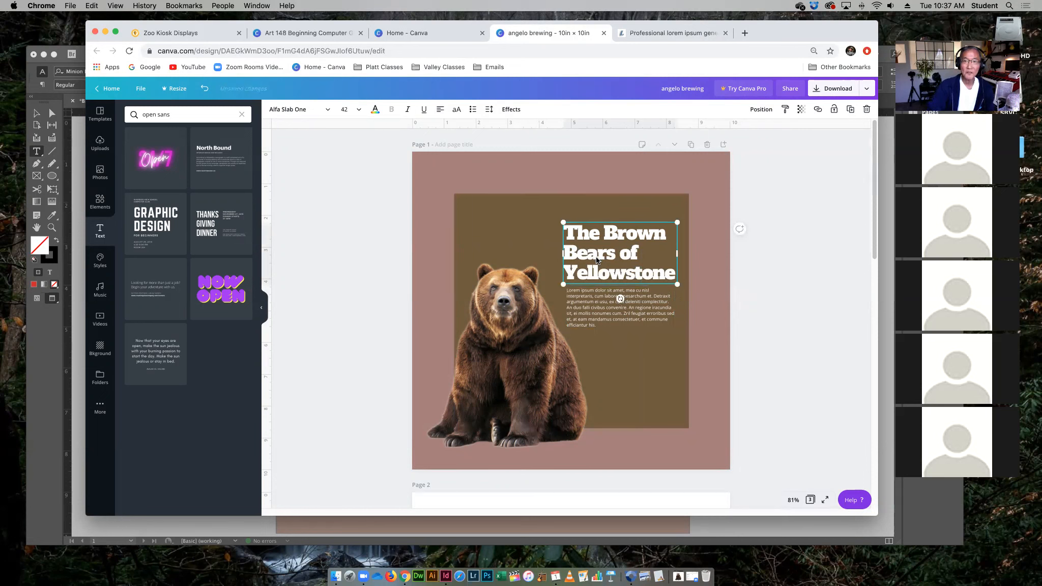
click(808, 332)
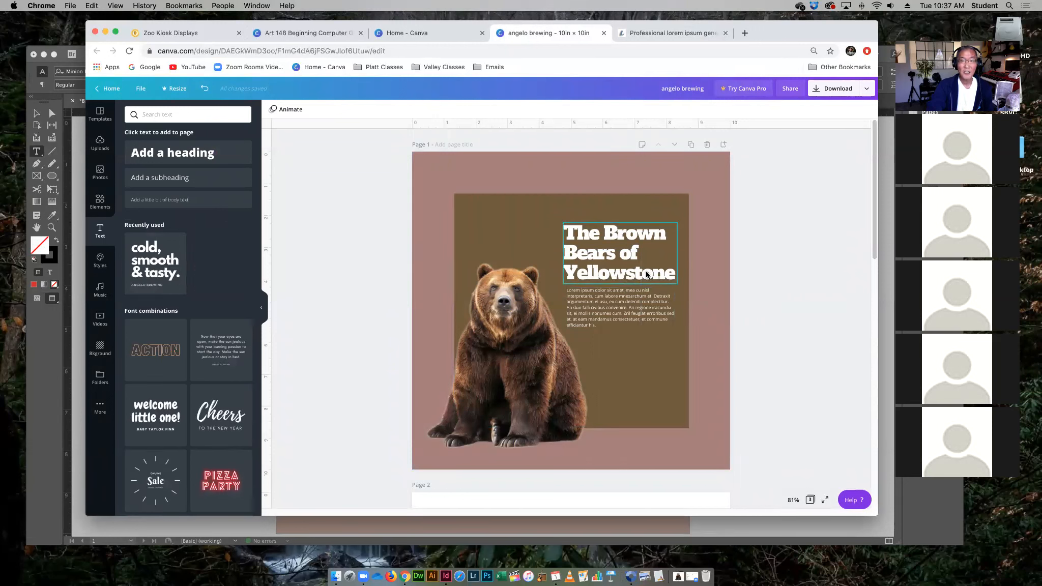
- Set the letter spacing of the entire "The Brown Bears of Yellowstone" heading to 52
click(668, 275)
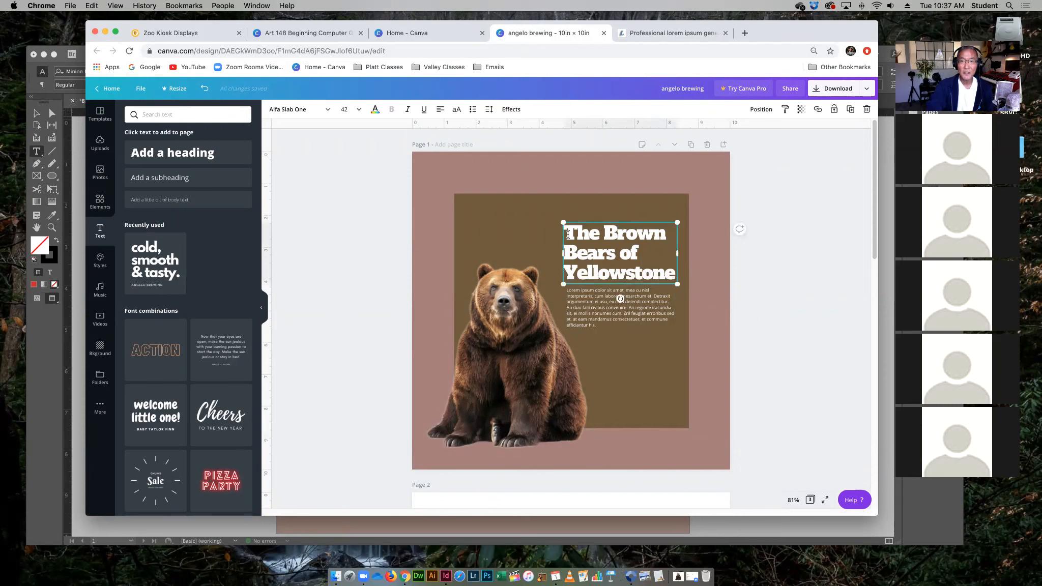
drag(608, 245, 673, 269)
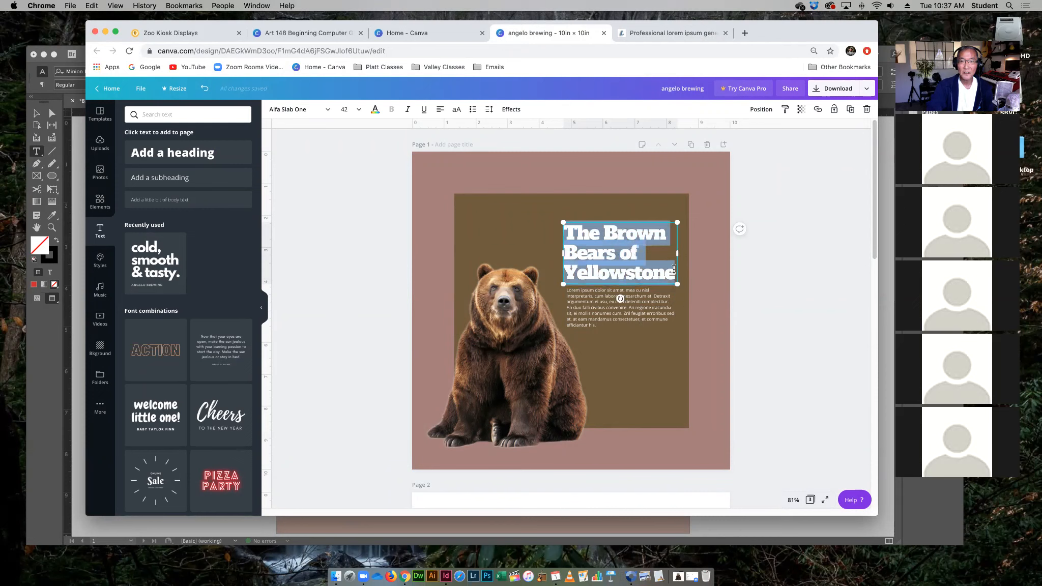
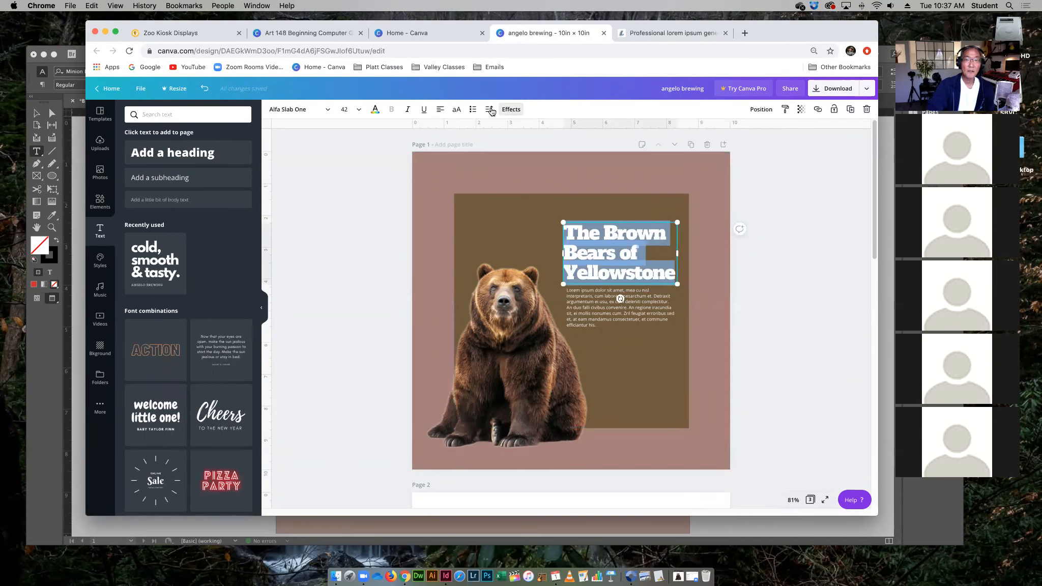
click(489, 109)
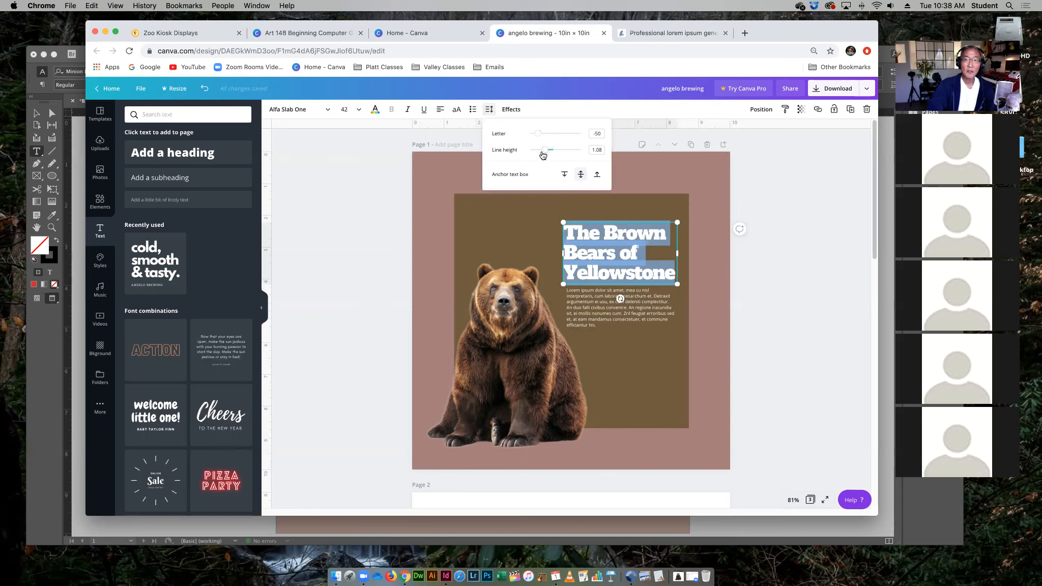
mouse_move(538, 134)
mouse_down()
mouse_move(562, 141)
mouse_move(543, 138)
mouse_up()
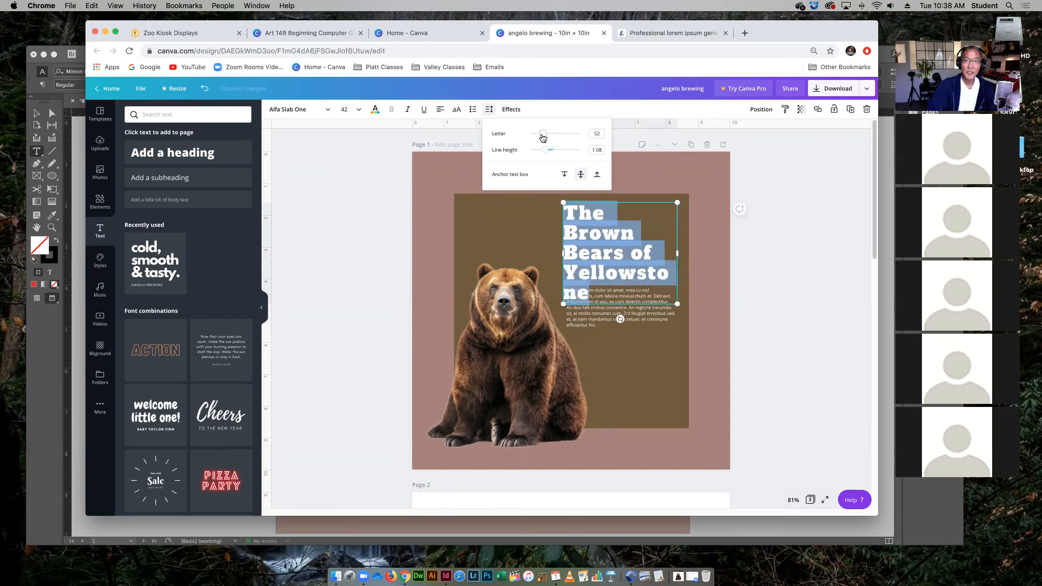
click(389, 168)
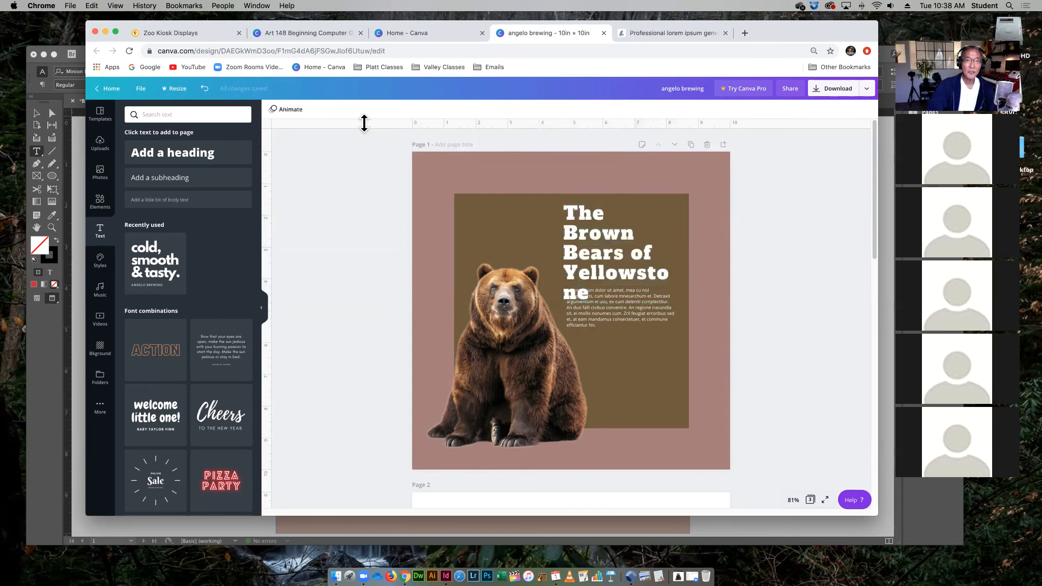
- Set "The Brown Bears of Yellowstone" heading to font size 36 and reduce its letter spacing to 5
click(574, 237)
click(359, 112)
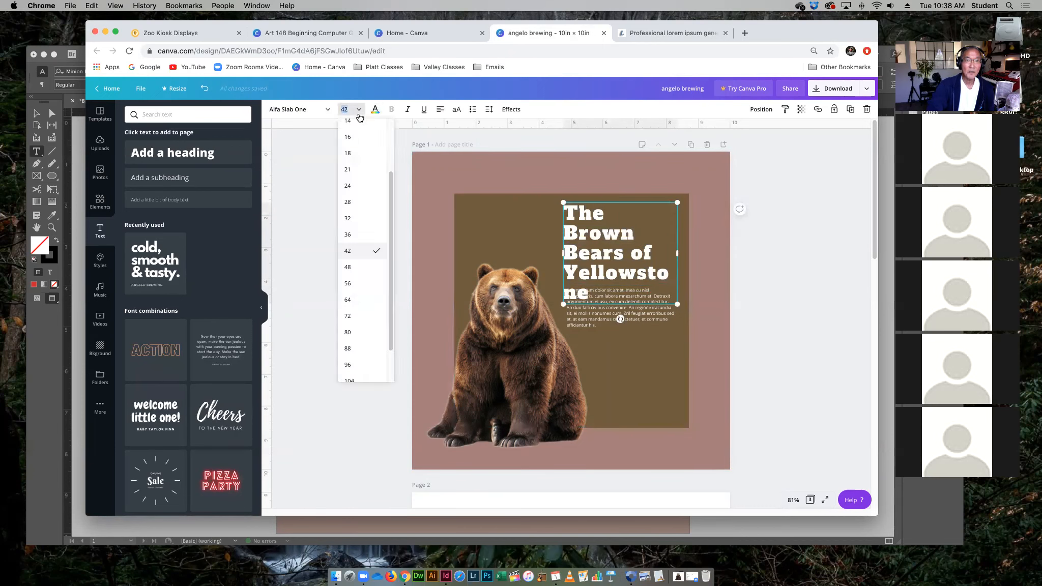
click(348, 235)
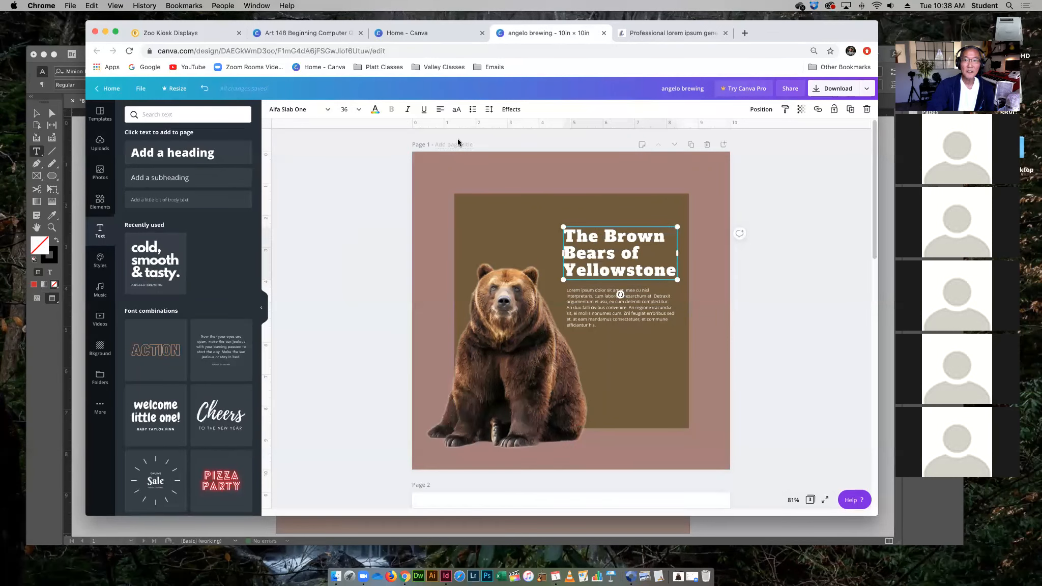
click(489, 110)
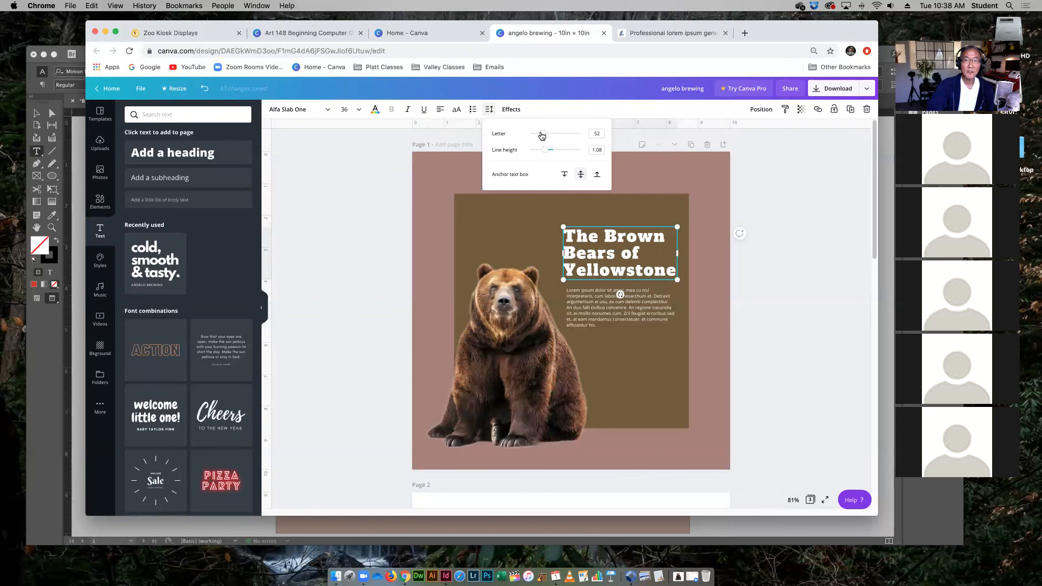
drag(541, 137, 540, 137)
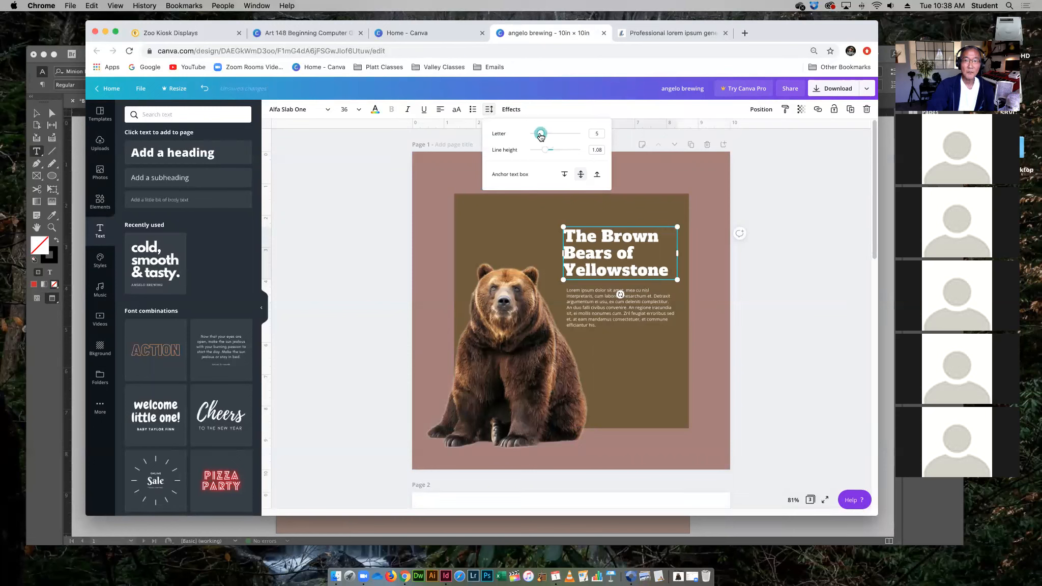
click(792, 237)
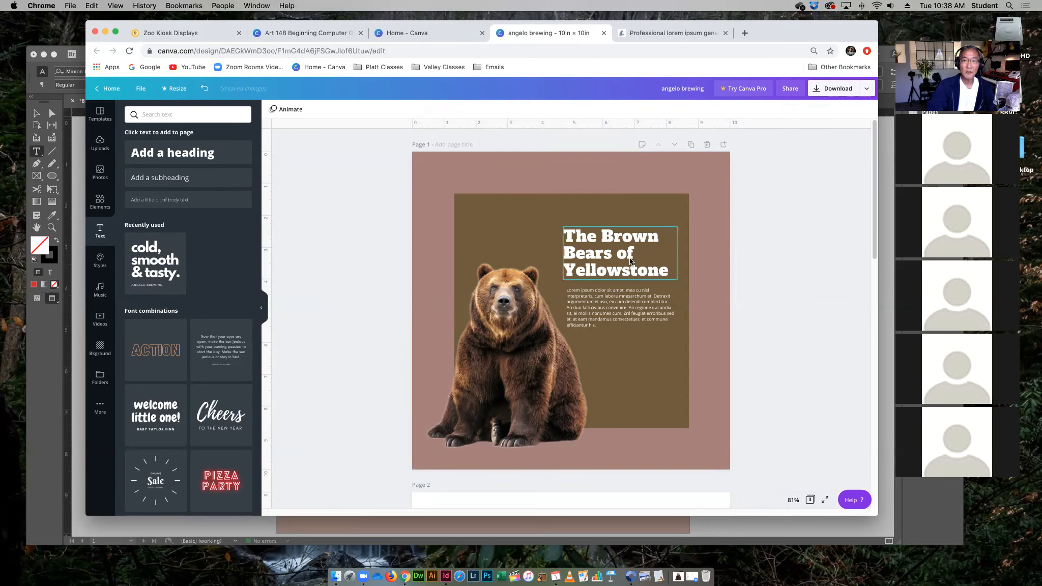
- Nudge the lorem ipsum body text slightly up toward the heading
click(661, 312)
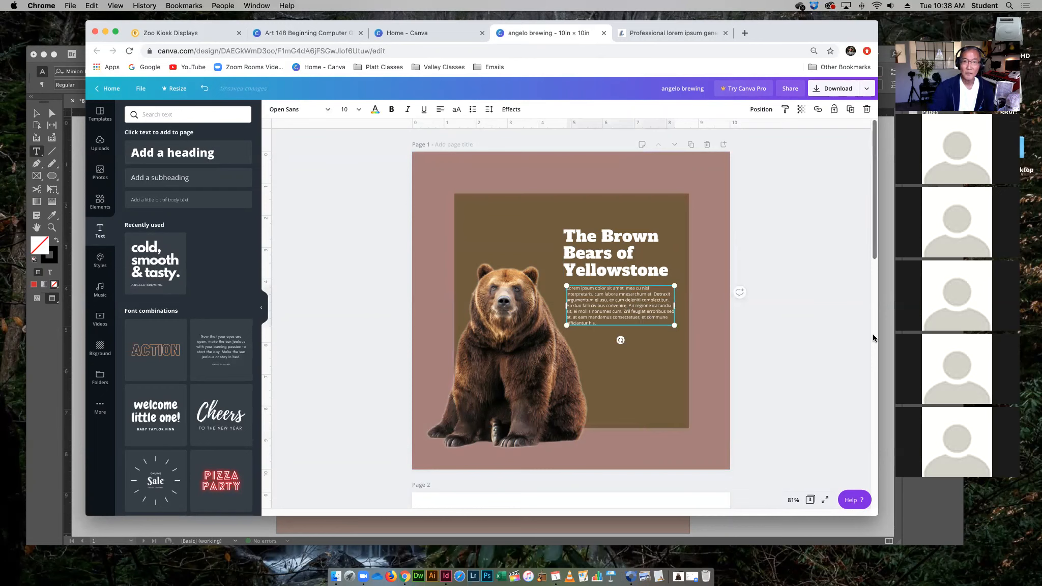
click(800, 312)
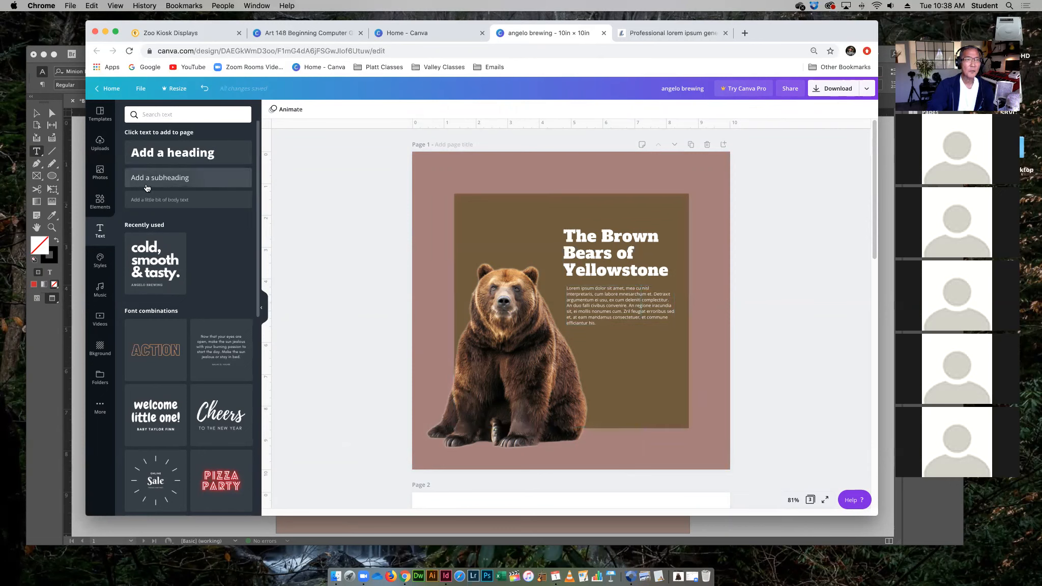
- Add the uploaded Yellowstone map image to page 1, shrink it, and place it on the brown square below the body text
click(99, 144)
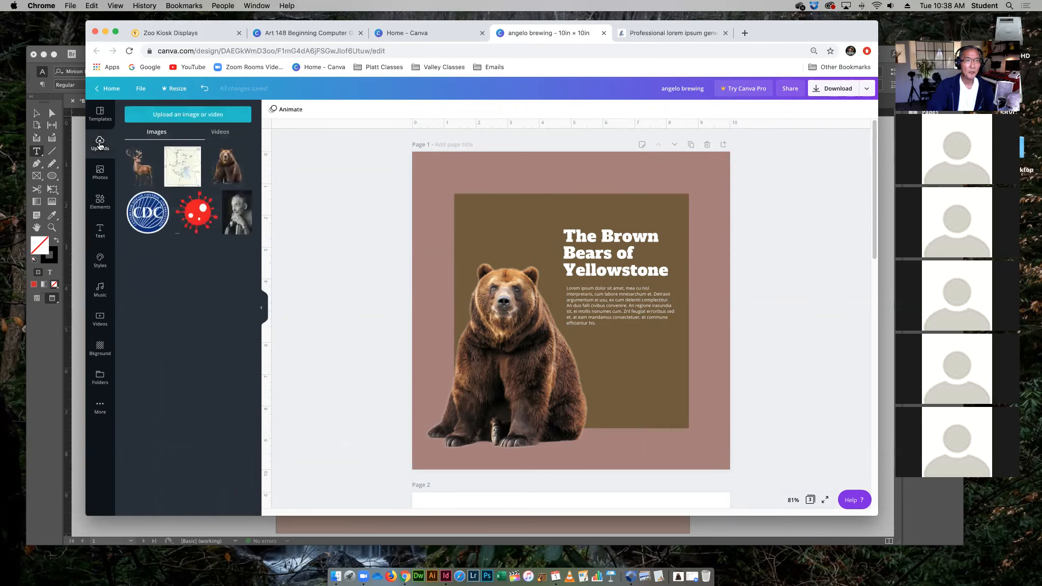
click(199, 167)
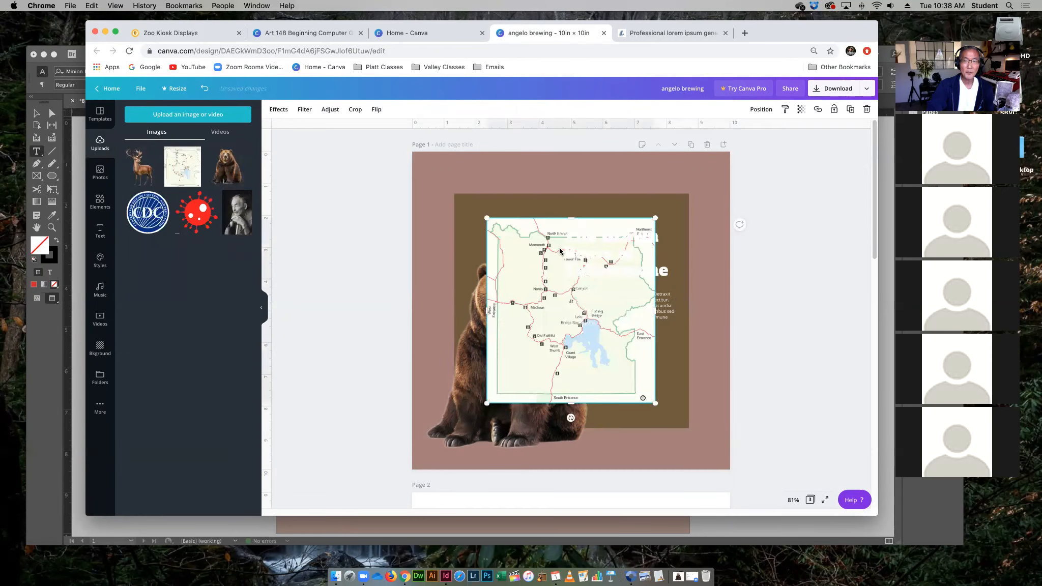
drag(656, 217, 558, 326)
drag(552, 361, 640, 368)
click(771, 337)
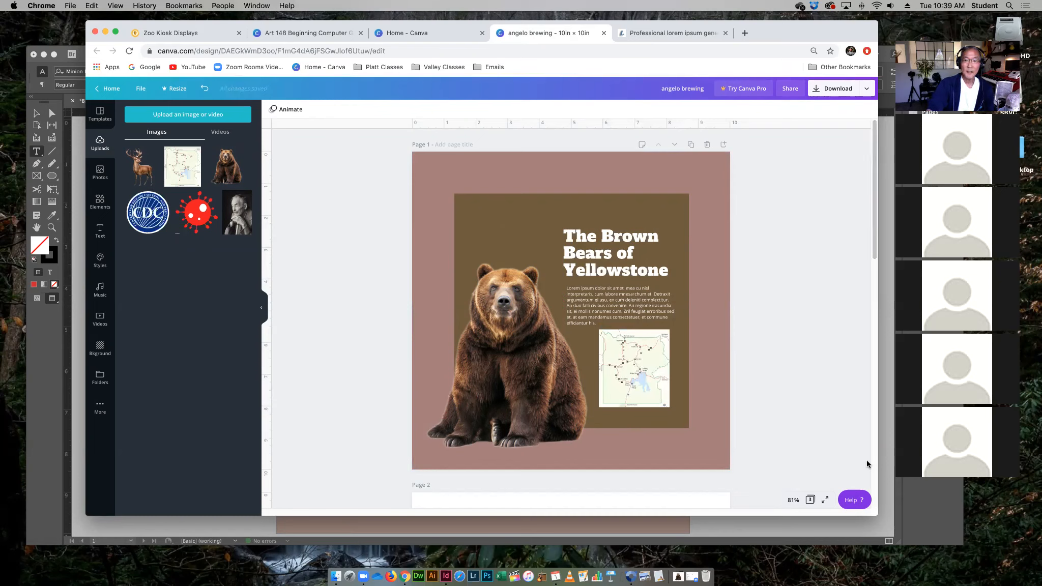
- Shift the heading, body text and map slightly upward on the brown square, keeping the heading and text close together
click(616, 241)
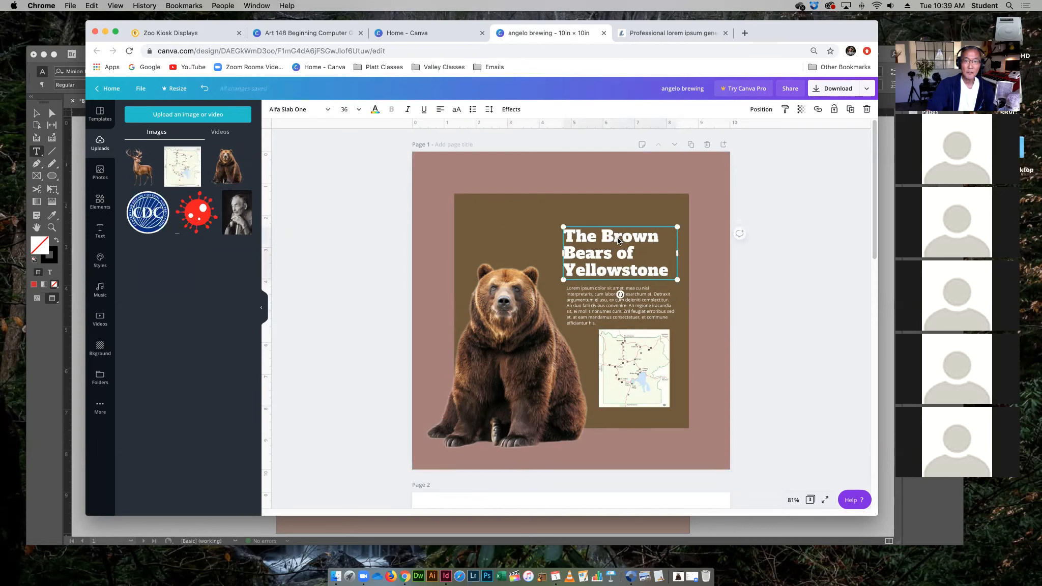
drag(618, 239, 619, 228)
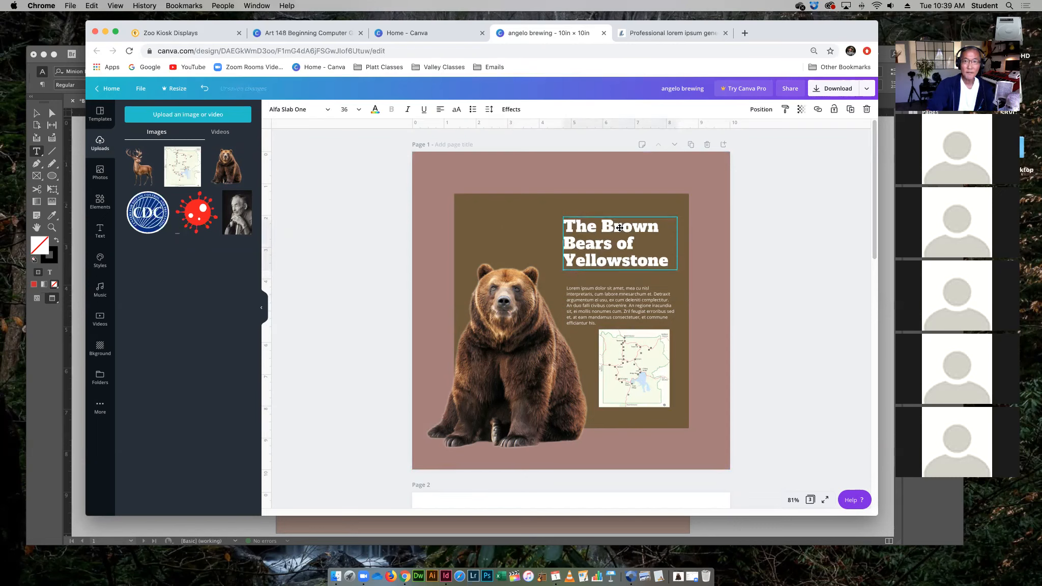
click(630, 308)
drag(630, 308, 631, 296)
drag(648, 355, 650, 342)
click(753, 354)
- Following the InDesign reference layout, add a circle to the Canva page, shrink it onto the upper part of the map, and color it red
click(869, 530)
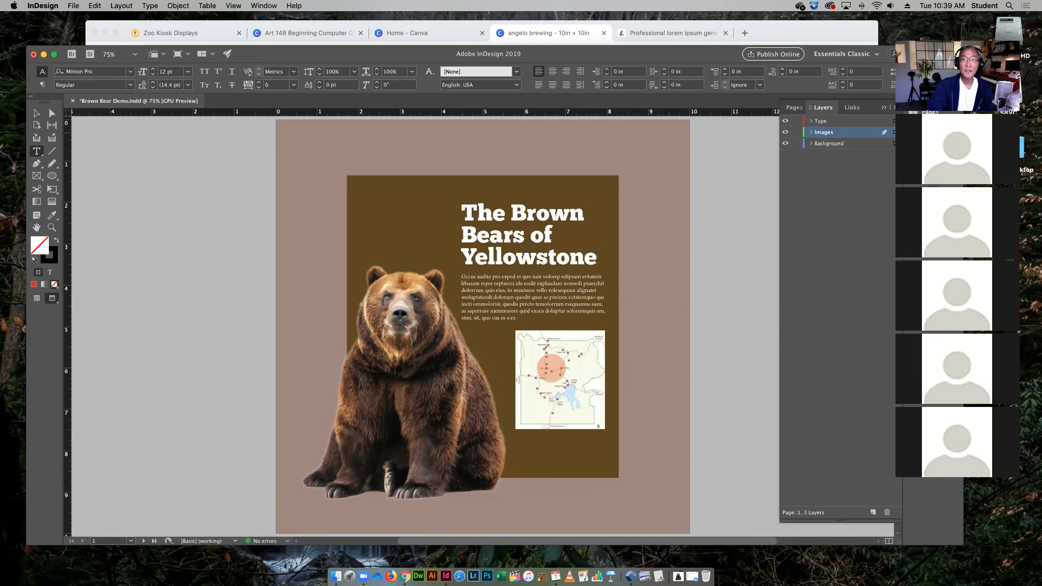
click(789, 30)
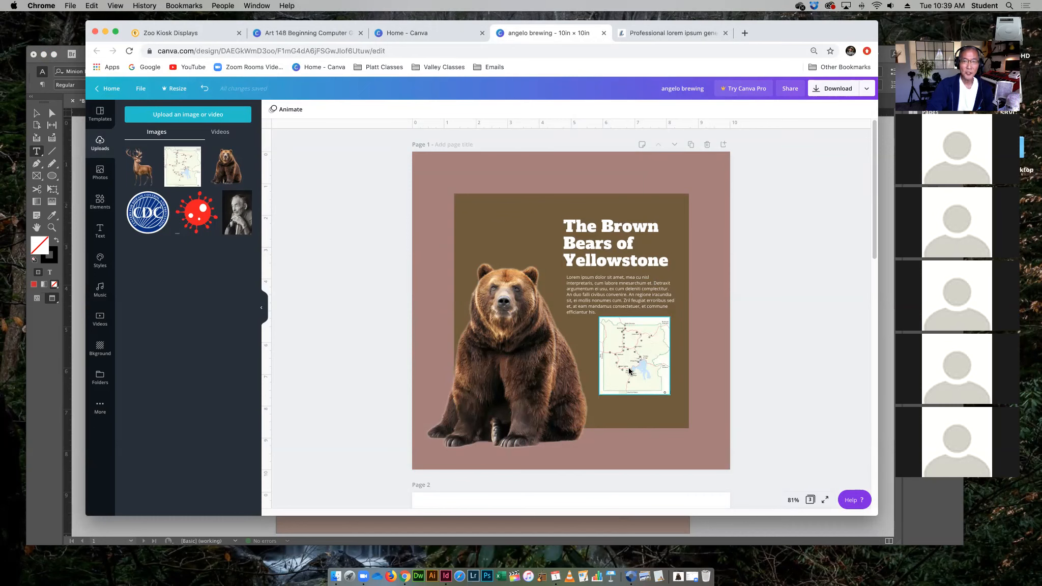
click(99, 201)
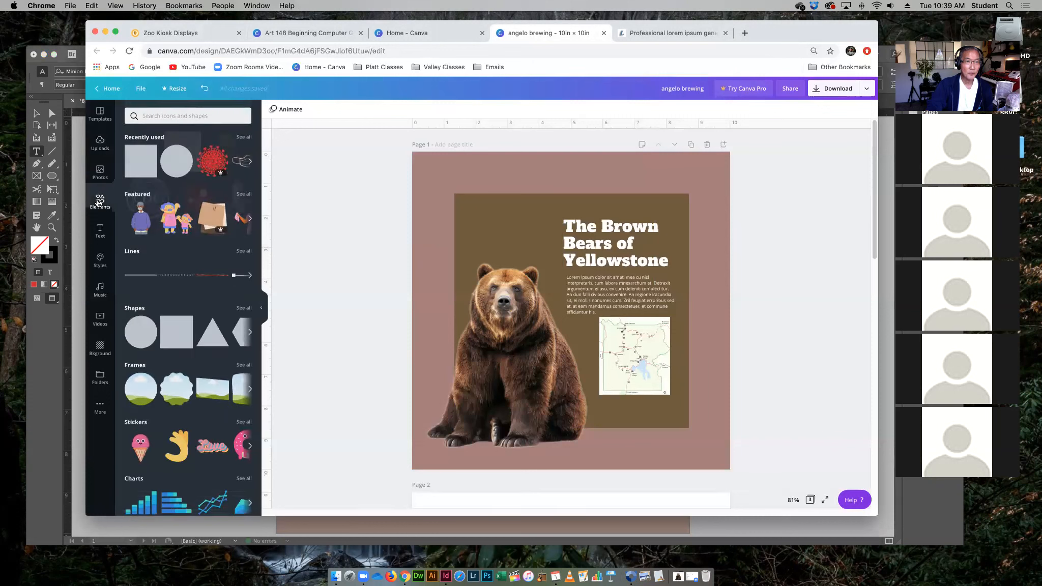
click(135, 334)
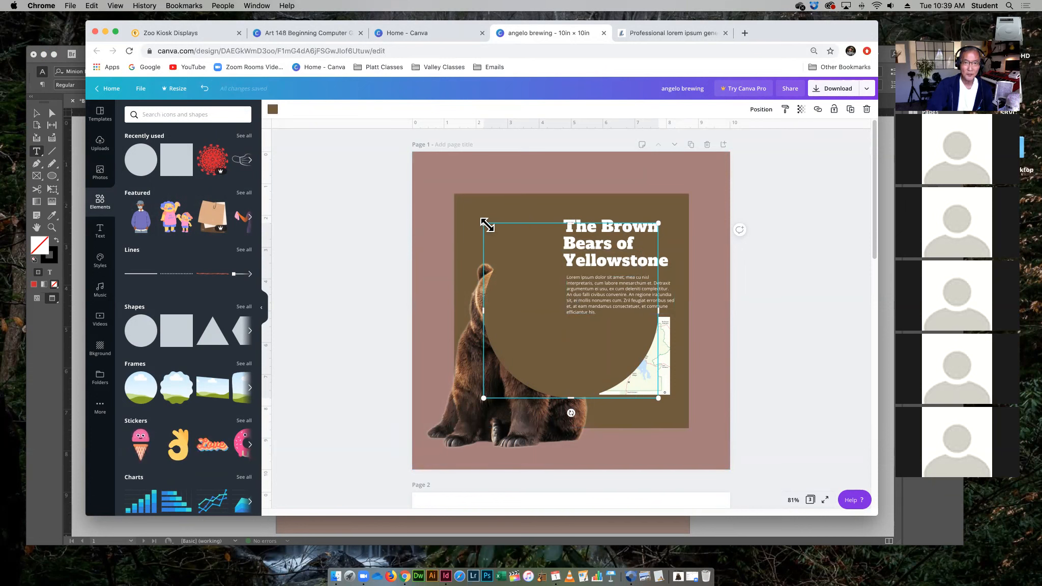
drag(483, 222, 652, 368)
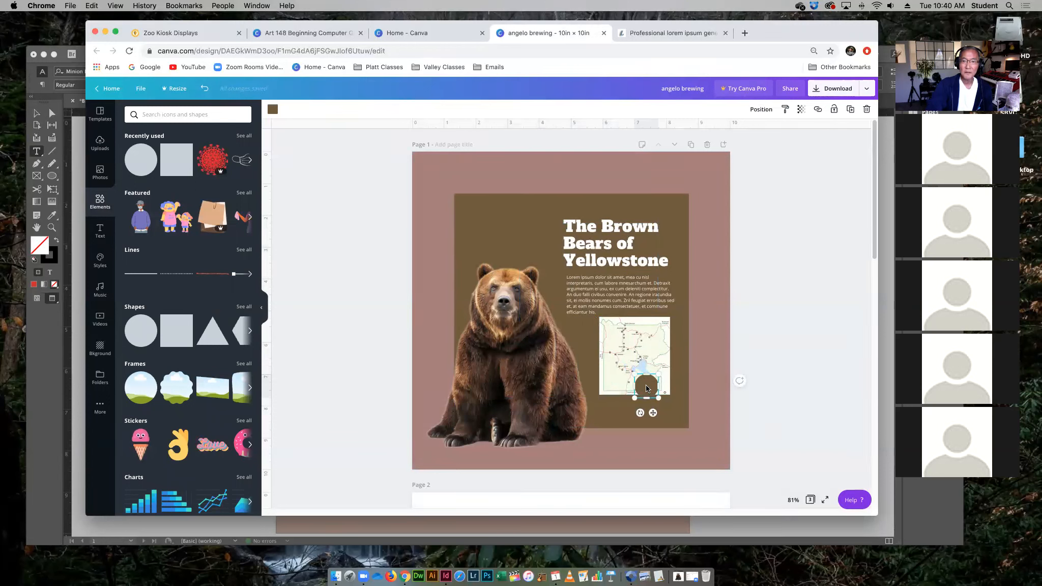
drag(647, 388, 636, 334)
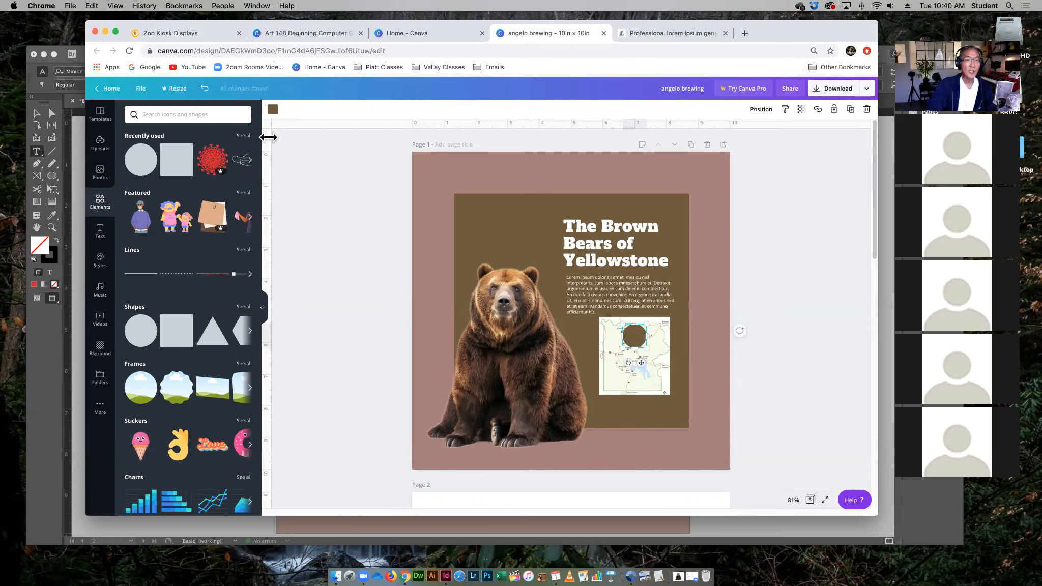
click(273, 109)
click(135, 314)
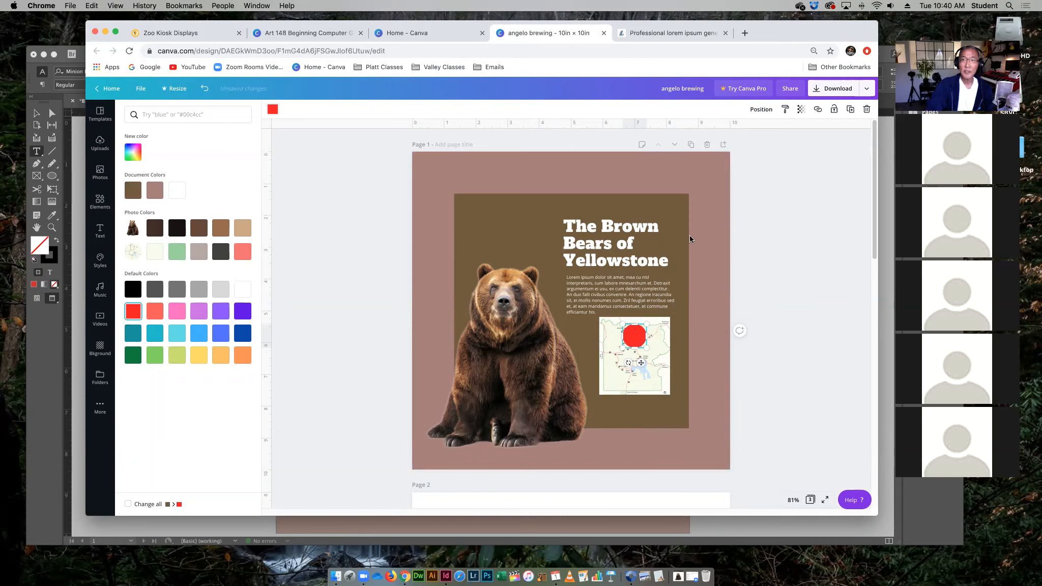
- Check the map circle's opacity in the InDesign reference and set the red Canva circle's transparency to 31
click(802, 113)
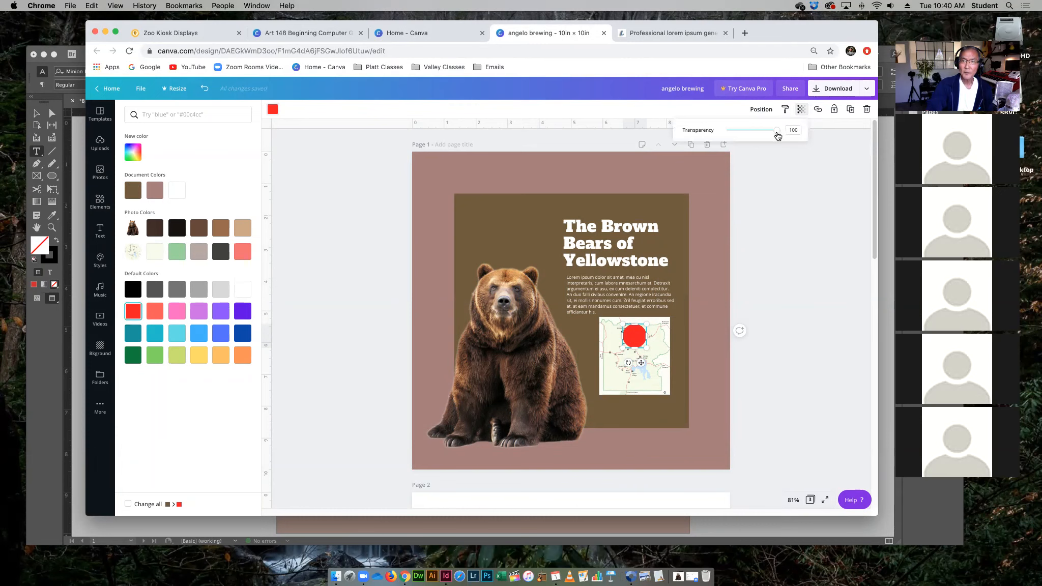
click(885, 160)
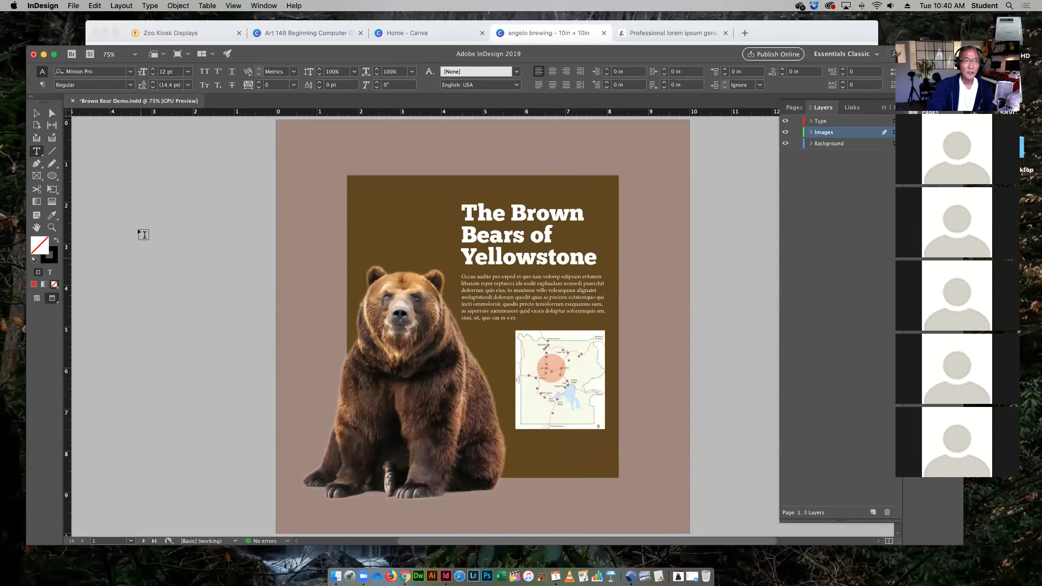
click(34, 115)
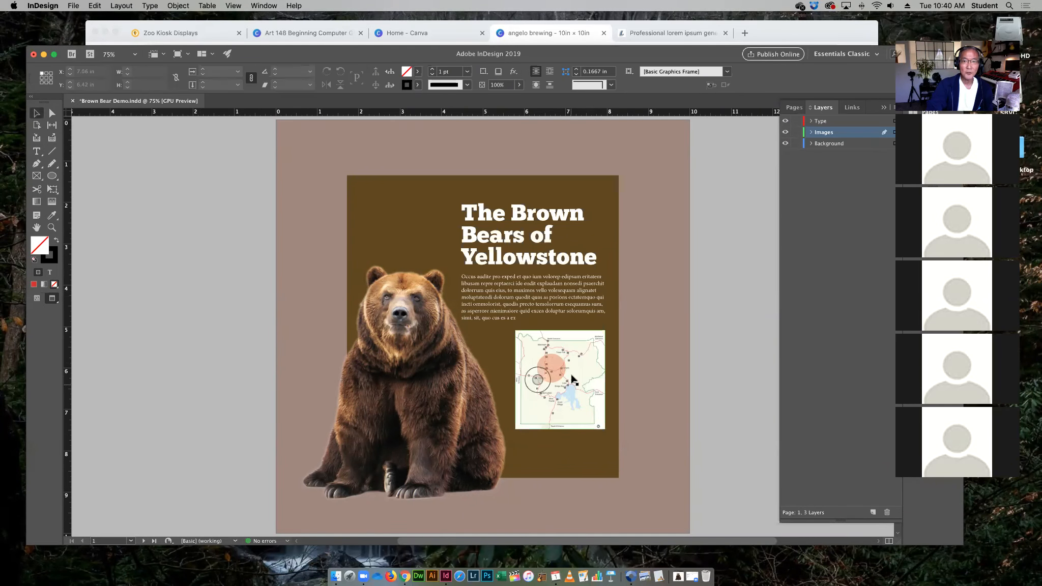
click(556, 361)
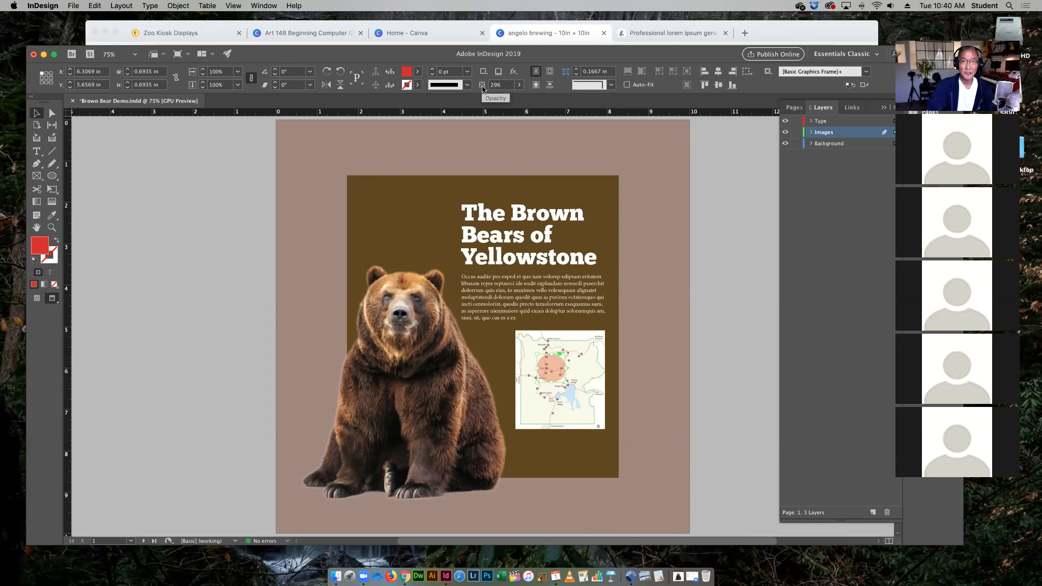
click(765, 32)
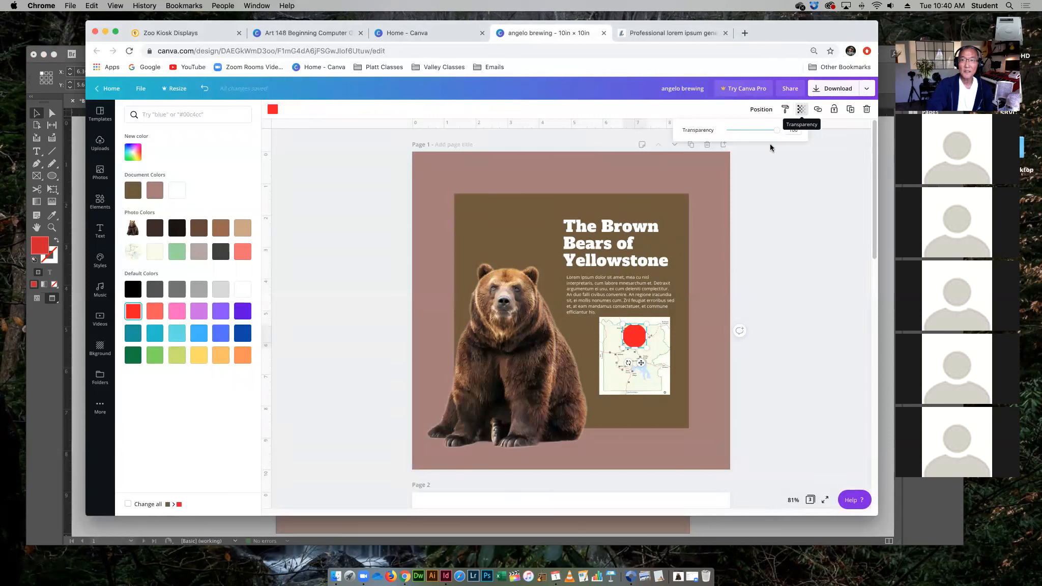
drag(777, 133, 742, 134)
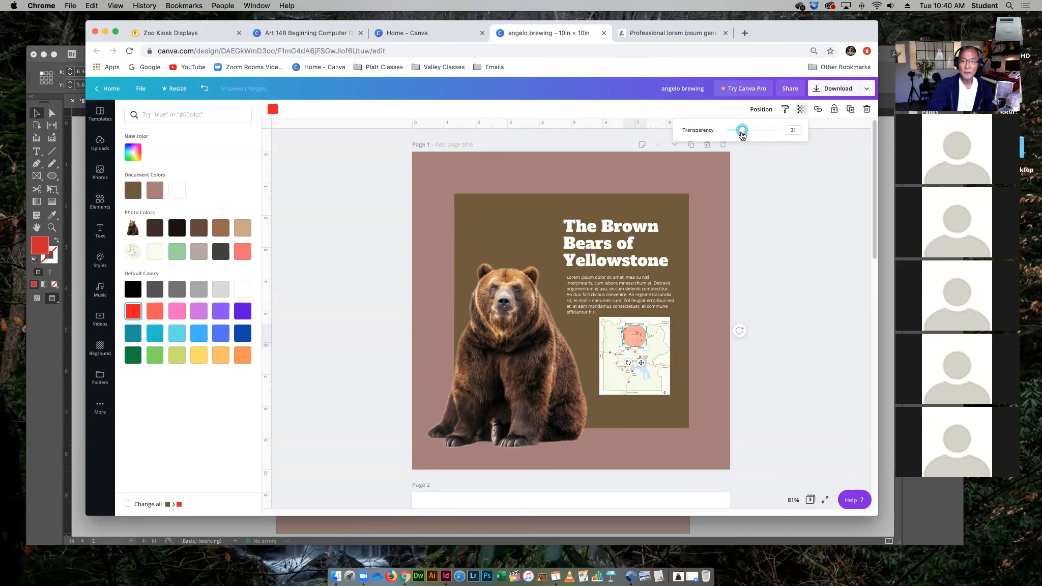
click(760, 262)
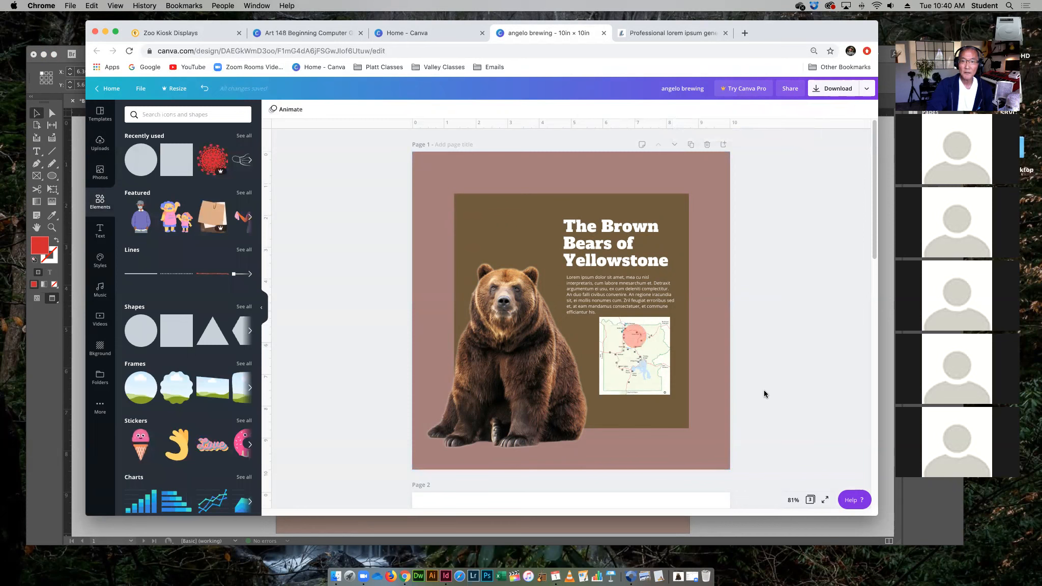
- Reposition the red circle slightly on the map and nudge the body text slightly up toward the heading
mouse_move(635, 340)
mouse_down()
mouse_move(612, 370)
mouse_move(628, 379)
mouse_move(626, 338)
mouse_move(640, 340)
mouse_up()
click(829, 324)
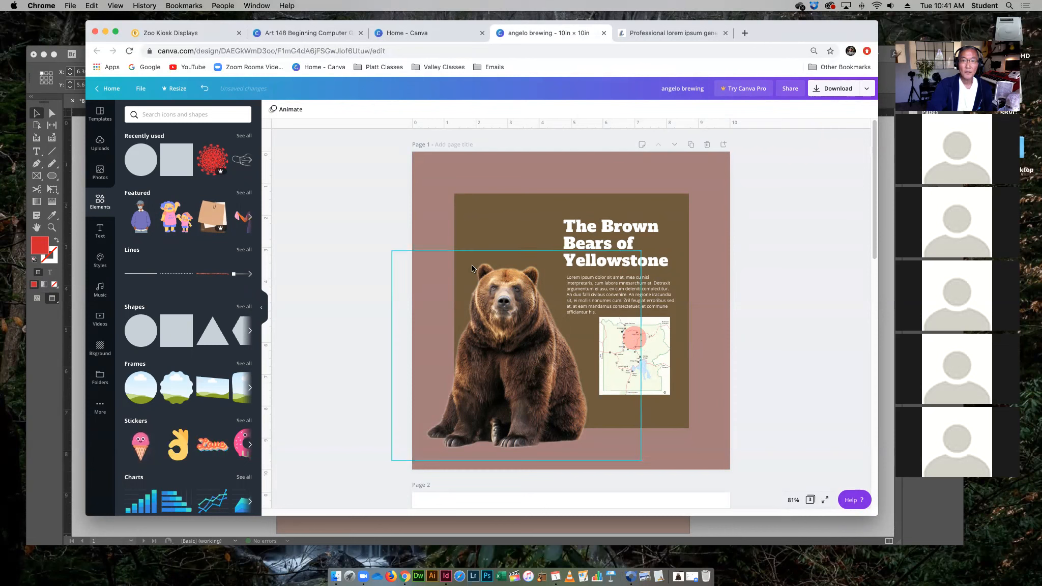
click(672, 288)
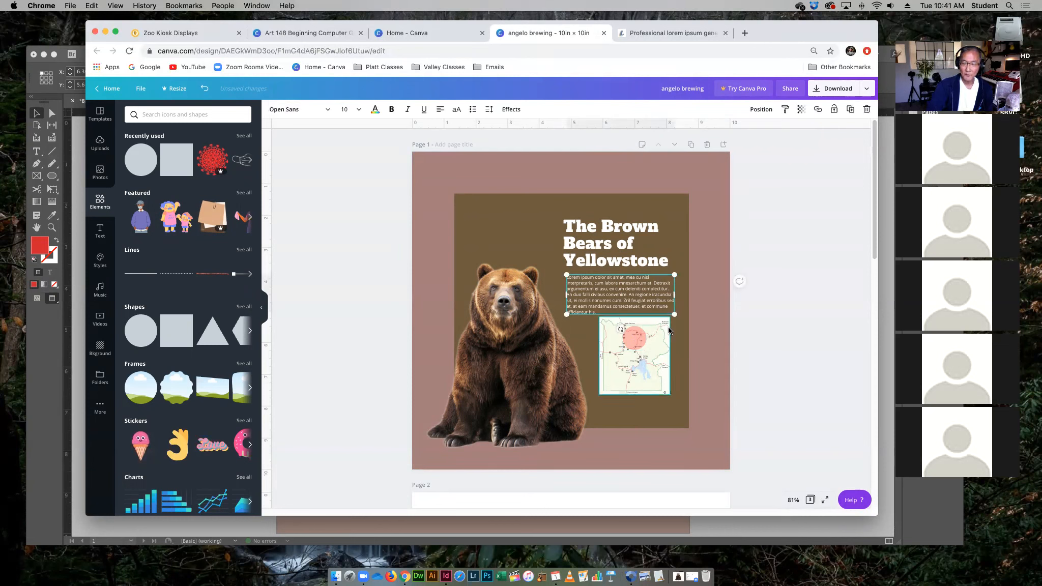
key(Up)
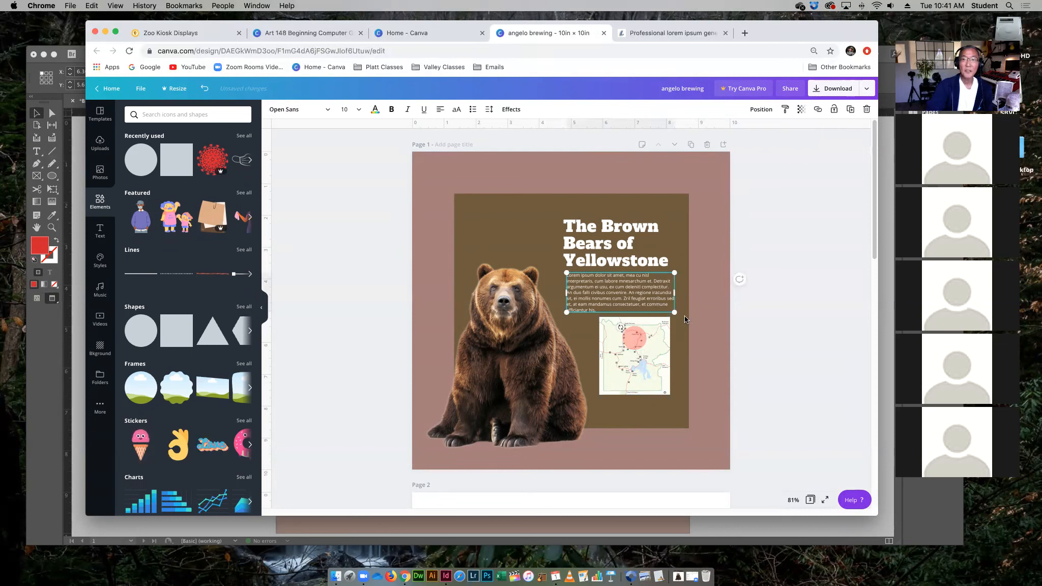
click(831, 205)
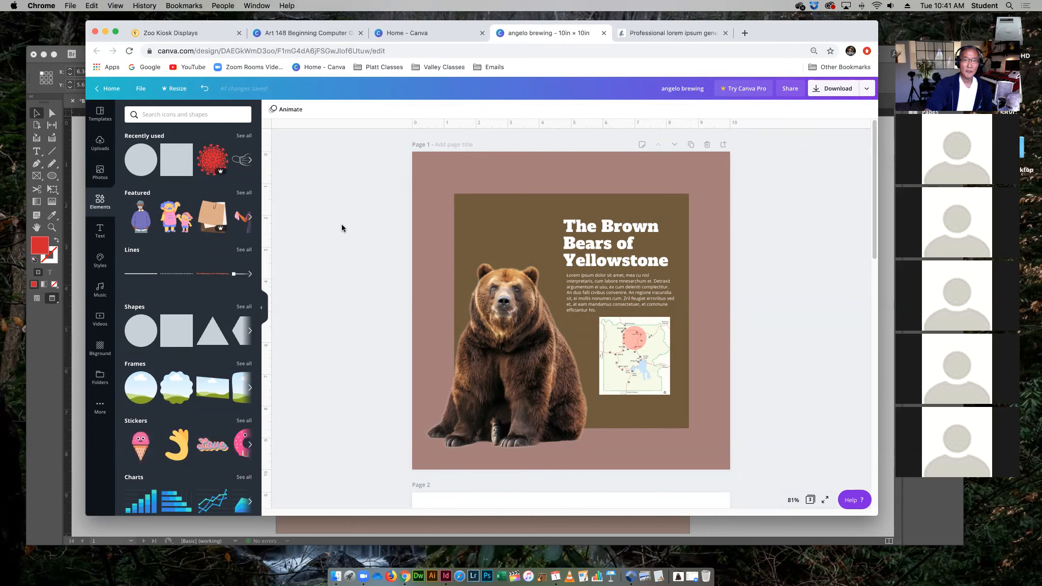
- Compare the InDesign reference layout with the recreated Canva page
click(881, 527)
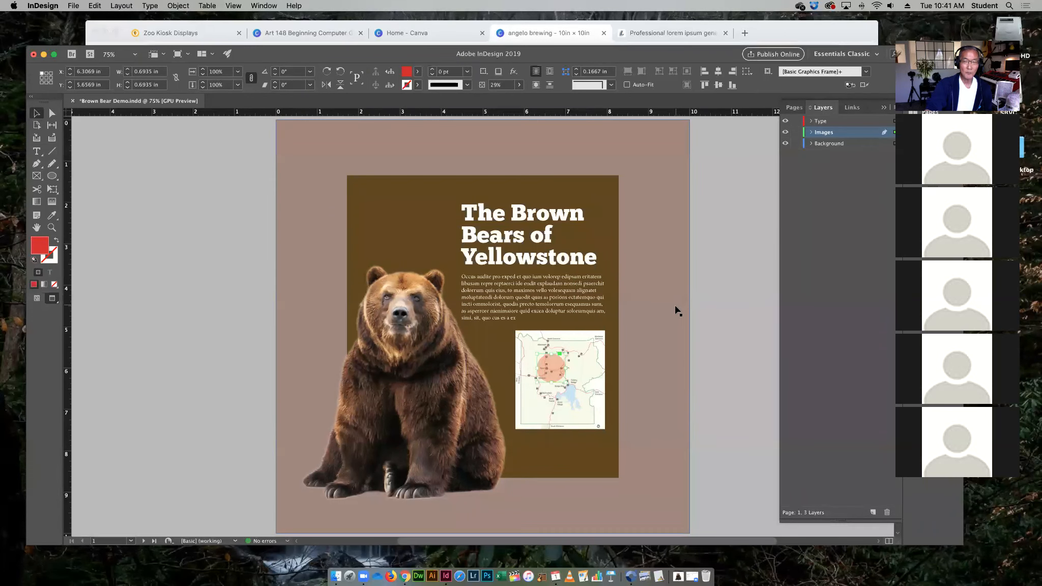
click(797, 30)
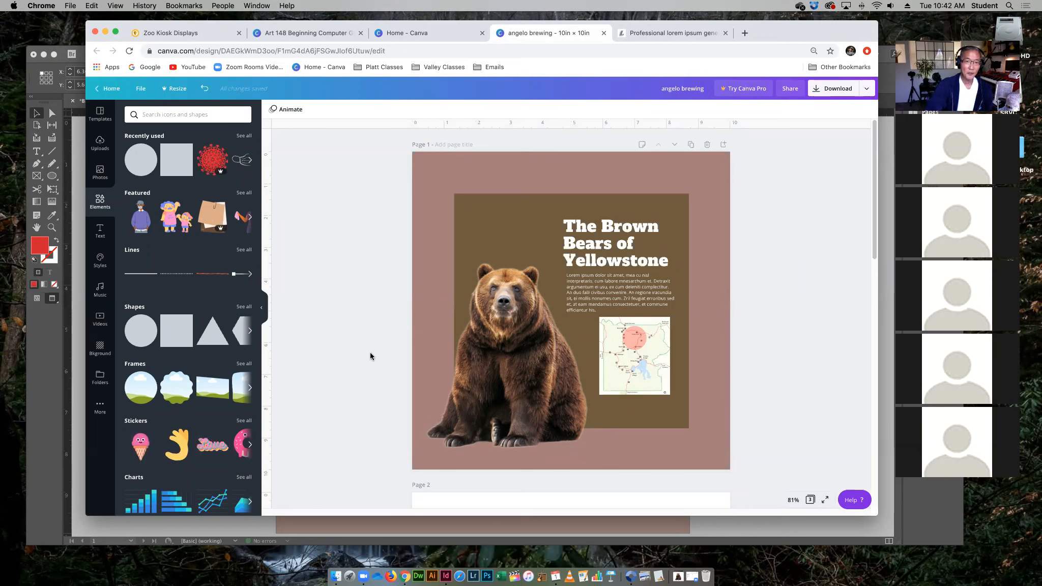
- Search the Canva templates for "magazine"
click(104, 116)
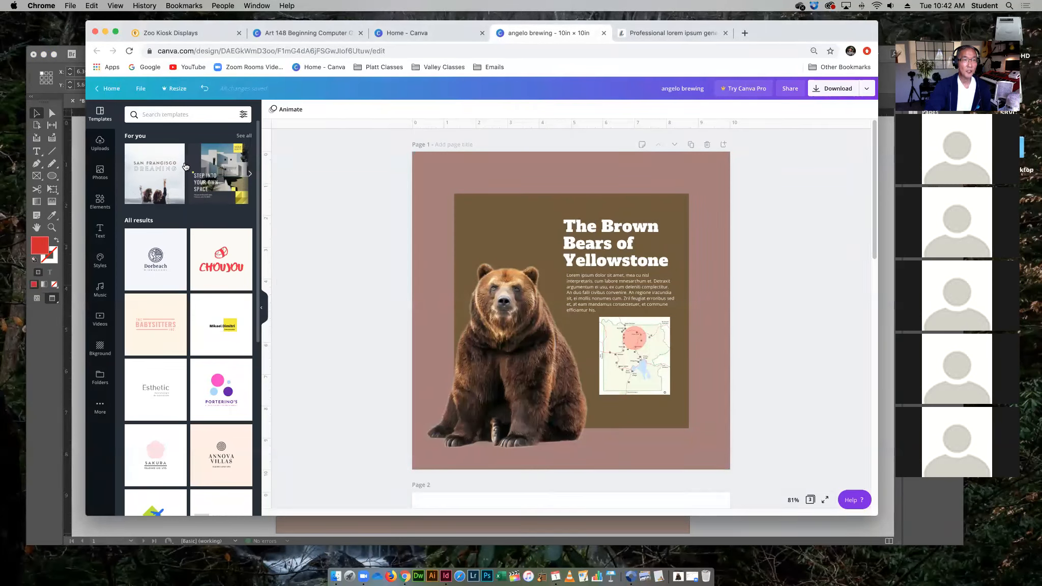
text(magazine)
key(Return)
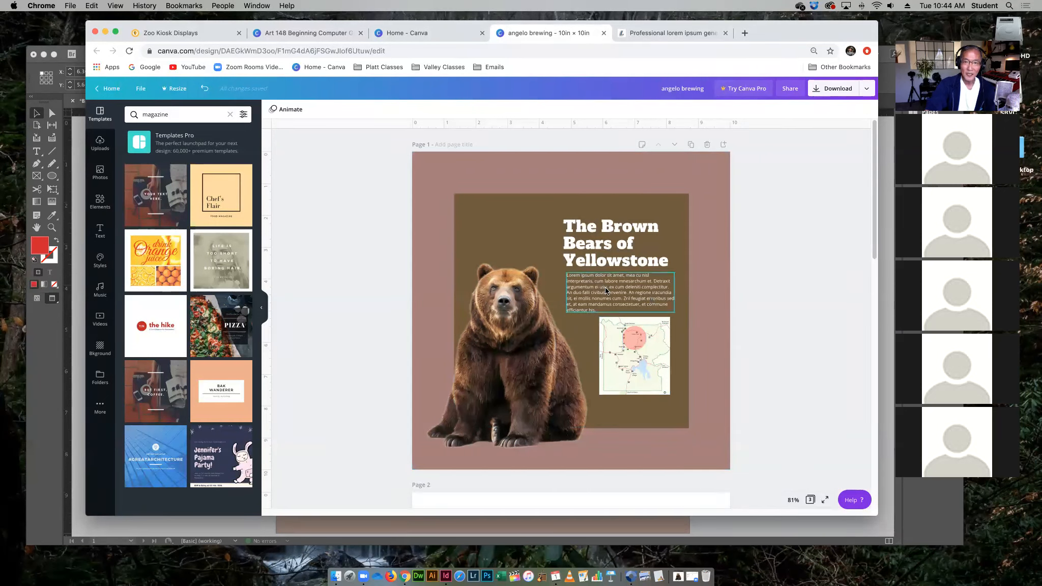
click(609, 232)
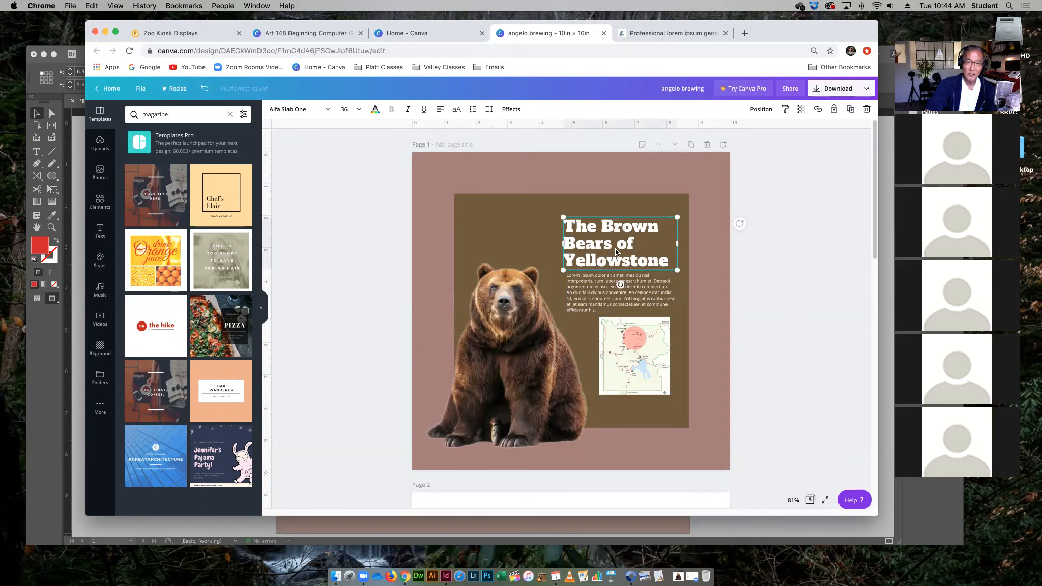
click(835, 260)
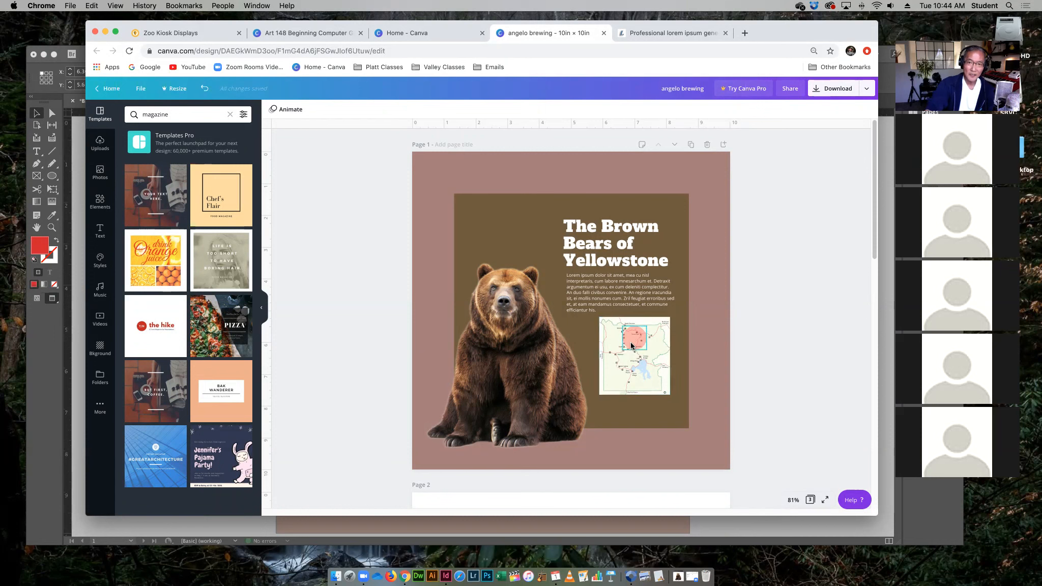
click(631, 346)
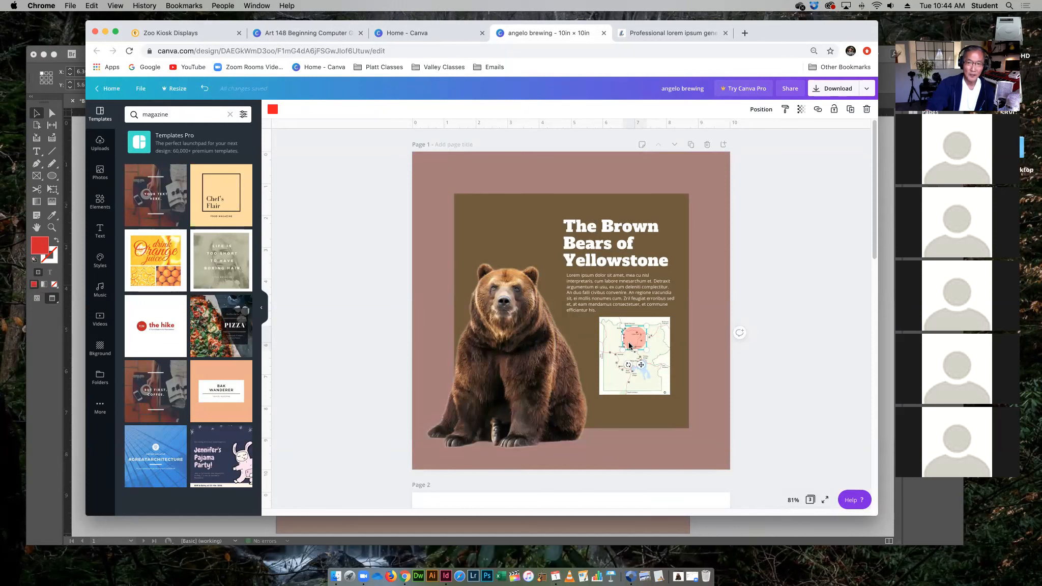
click(629, 344)
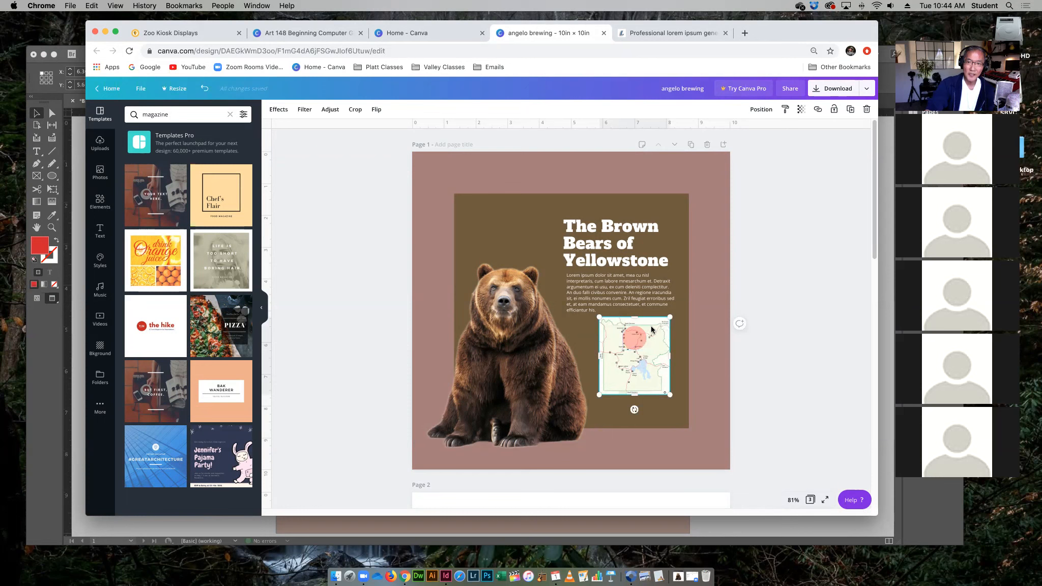
click(609, 338)
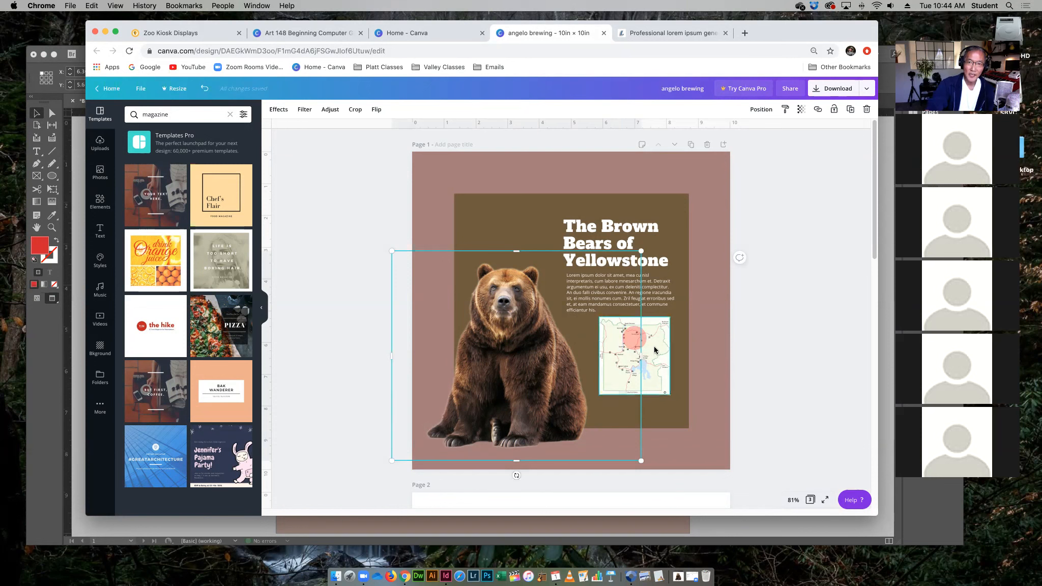
click(800, 343)
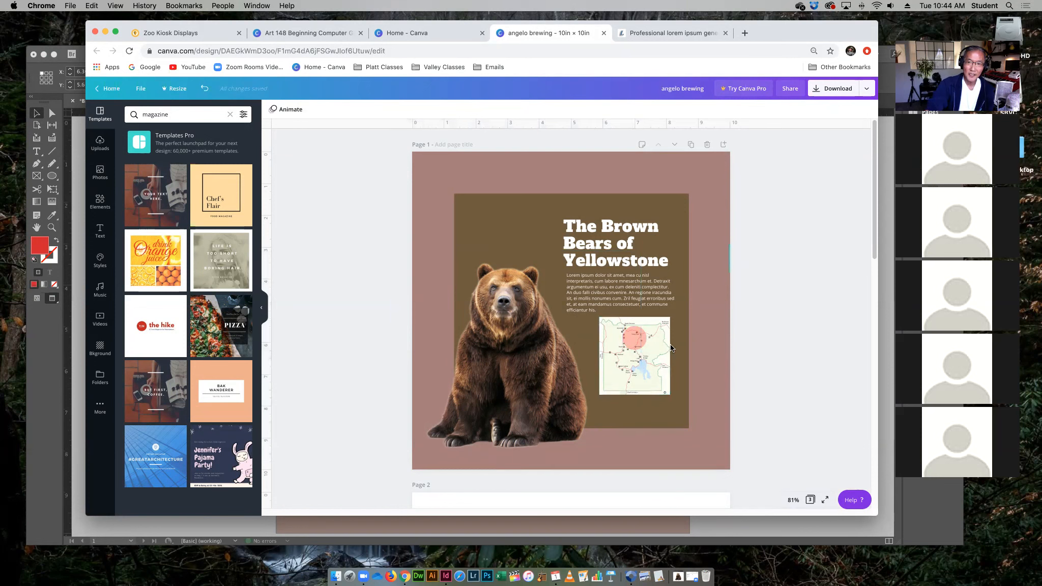
- Move the bear image on page 1 slightly to the right, toward the map
click(625, 341)
click(536, 362)
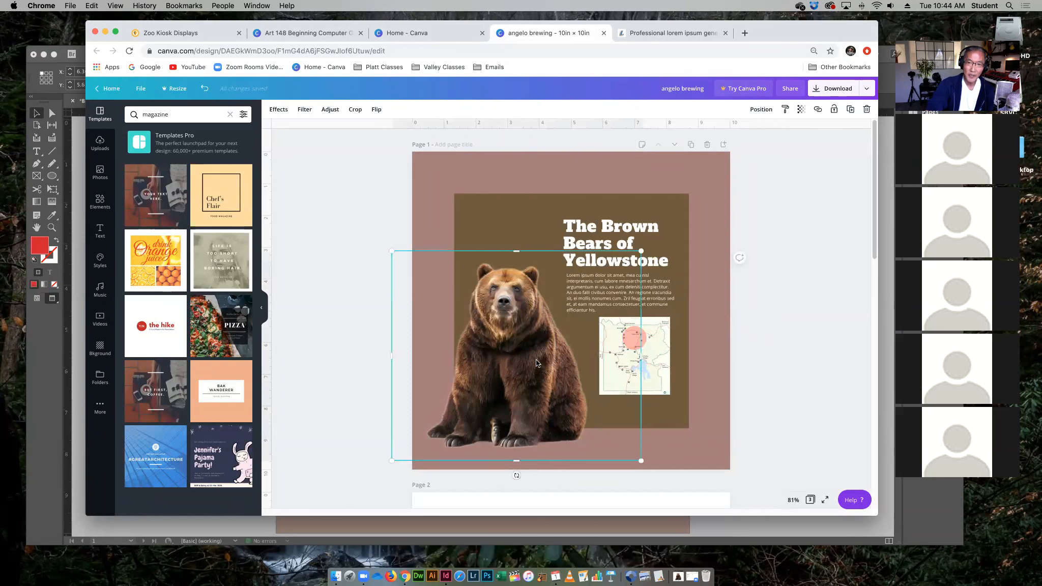
mouse_move(540, 362)
mouse_down()
mouse_move(578, 361)
mouse_move(550, 361)
mouse_up()
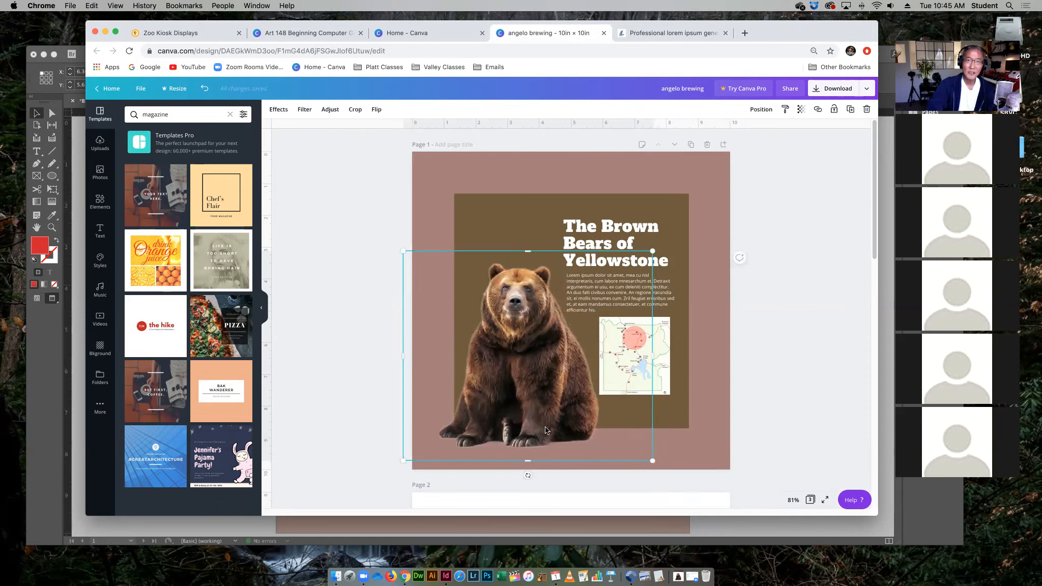
click(332, 111)
click(343, 153)
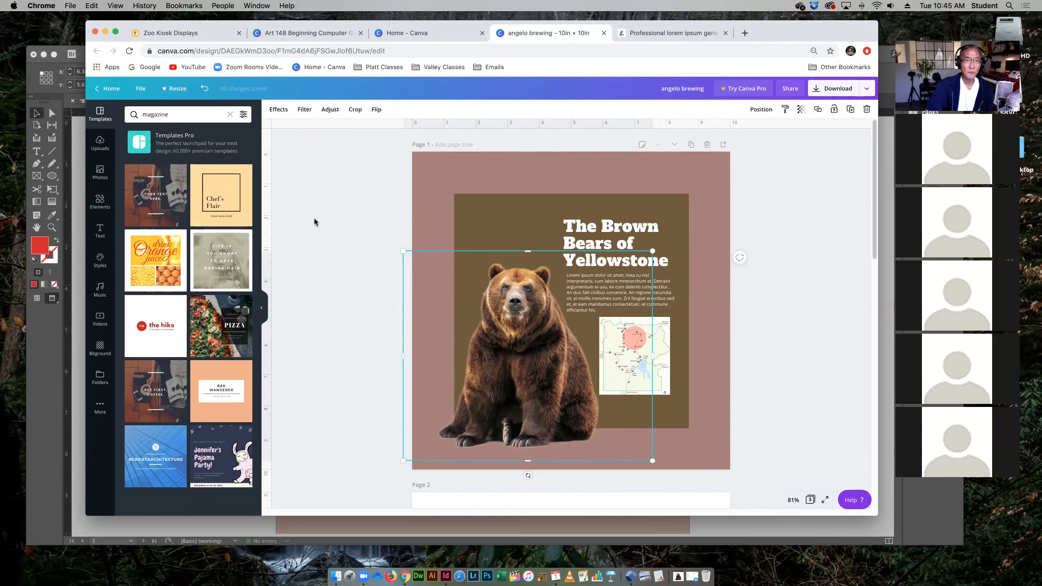
click(379, 110)
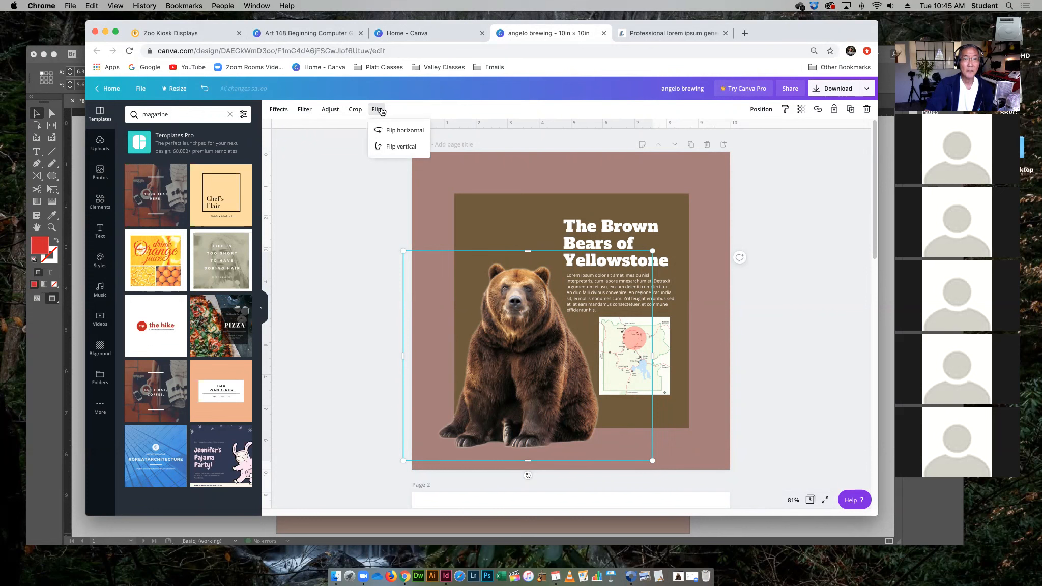
click(357, 205)
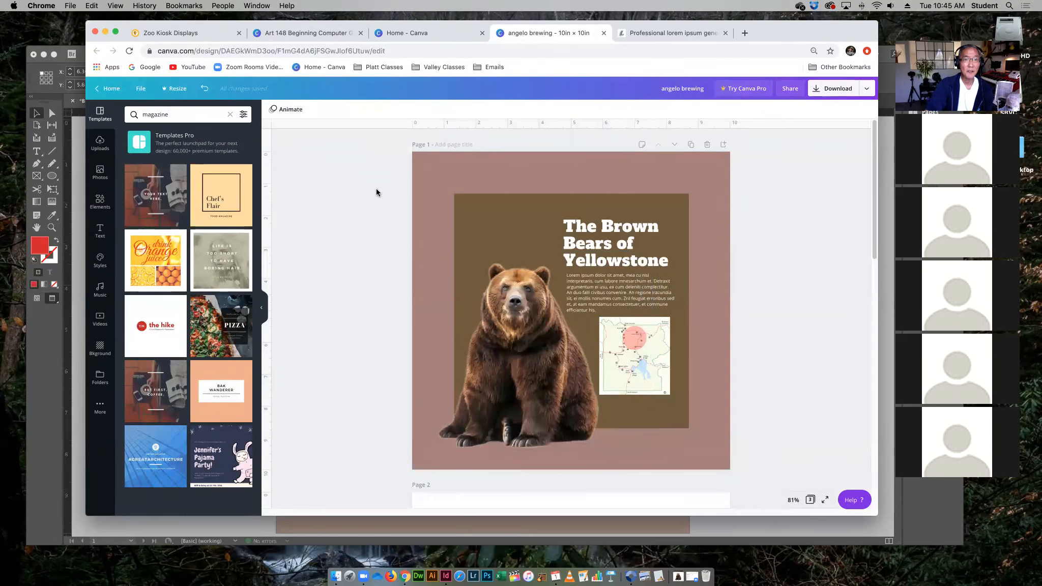
click(540, 308)
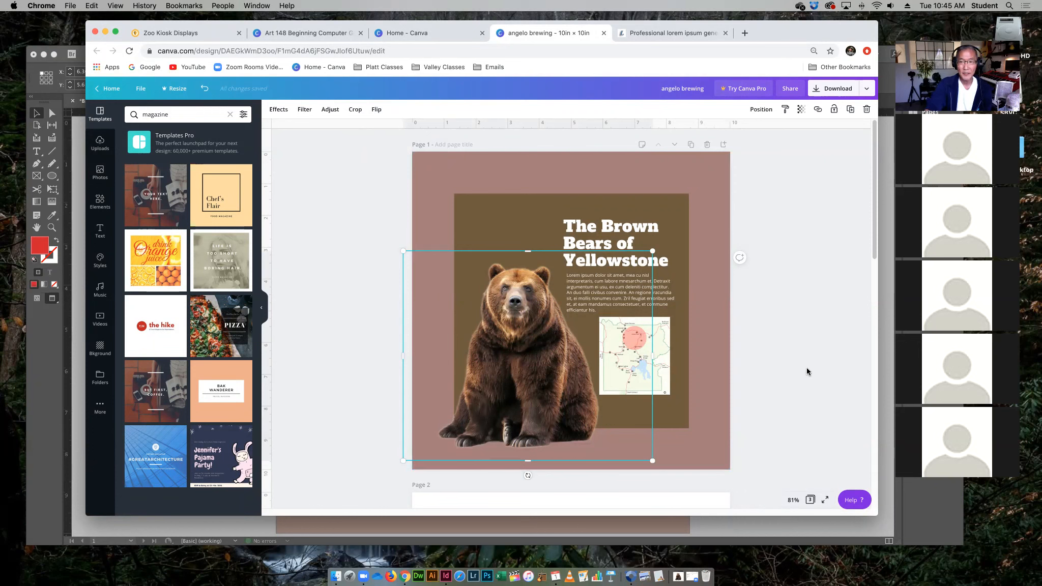
click(800, 416)
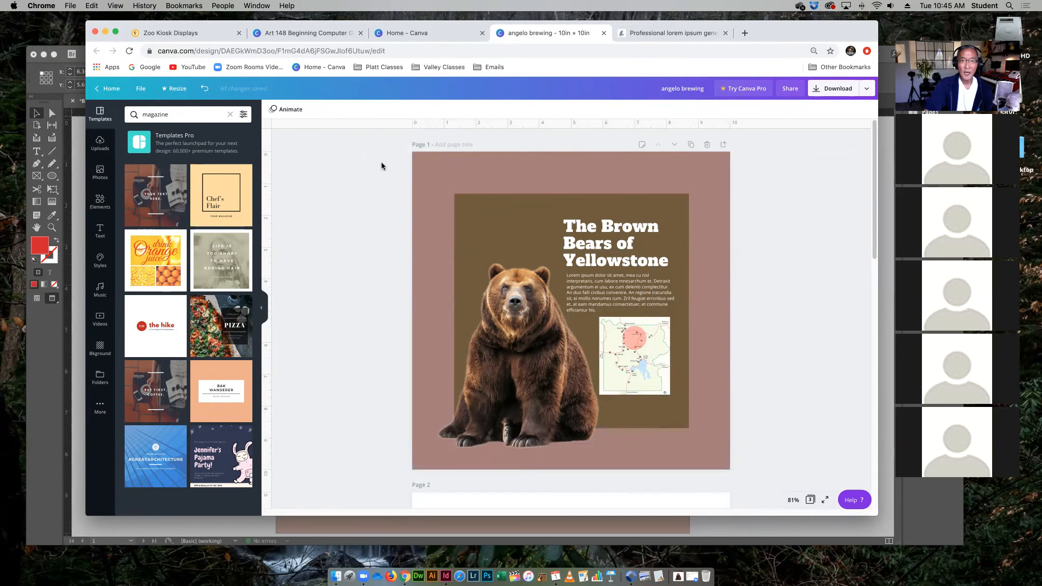
- Copy all the objects from page 1, without the background, and paste them onto blank page 2
drag(381, 163, 782, 481)
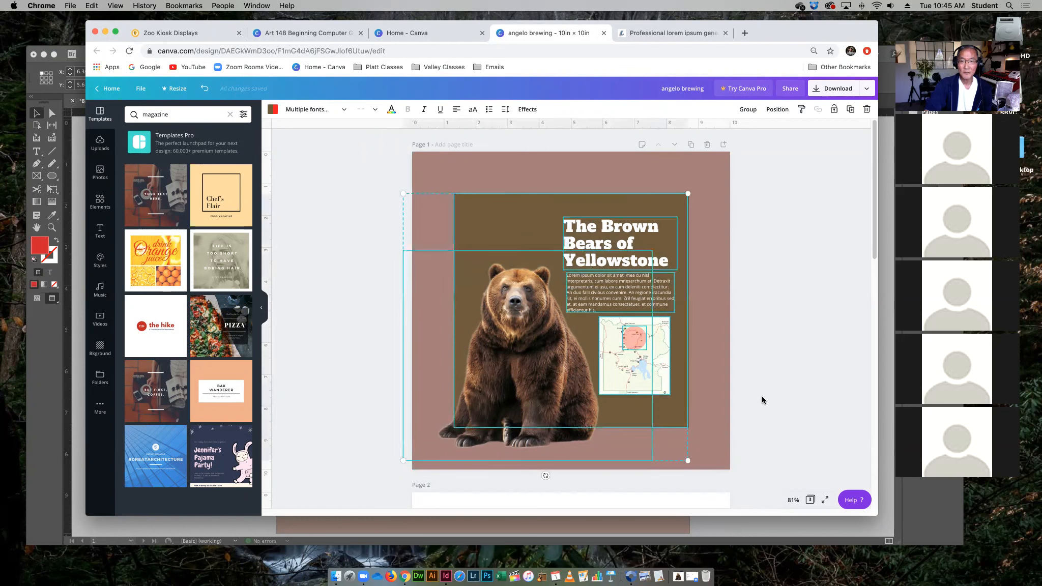
click(772, 300)
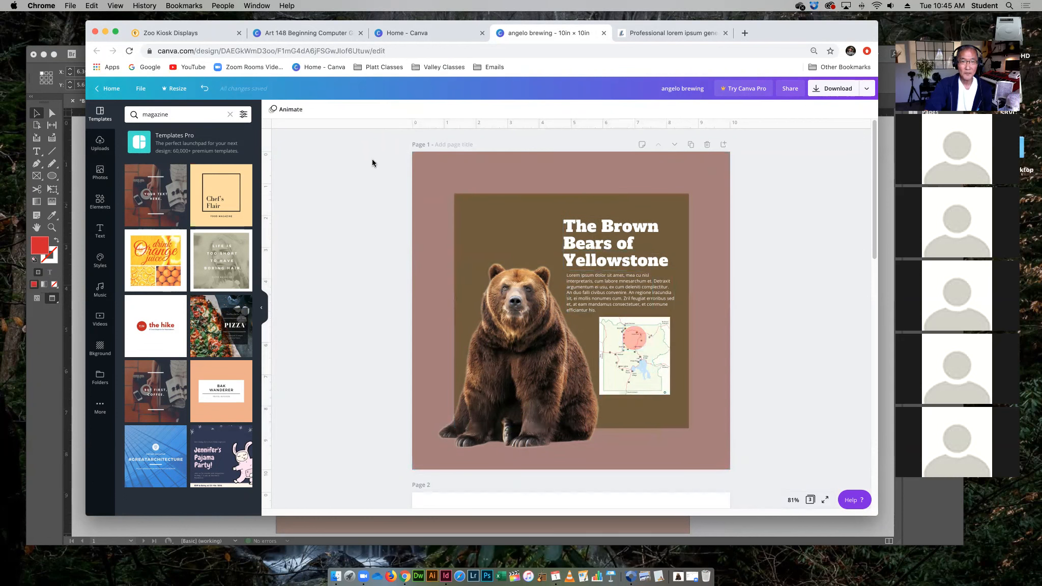
drag(381, 163, 753, 481)
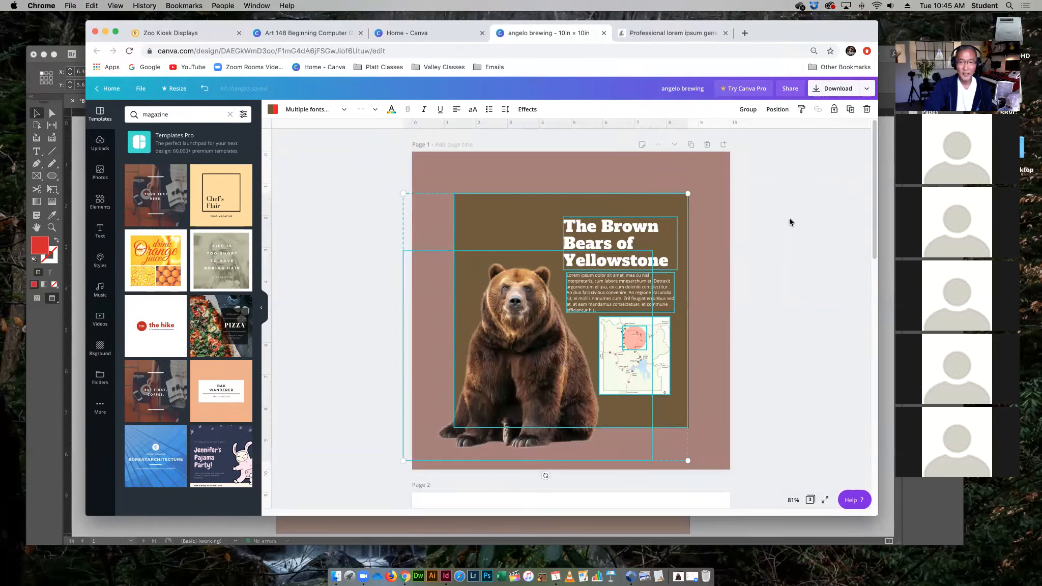
scroll(796, 253, down, 6)
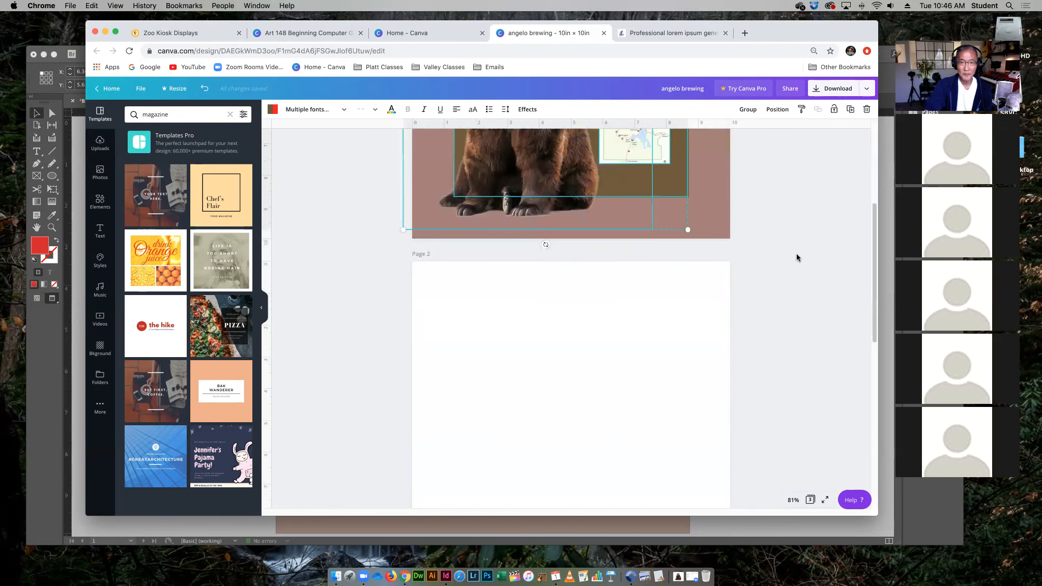
click(685, 295)
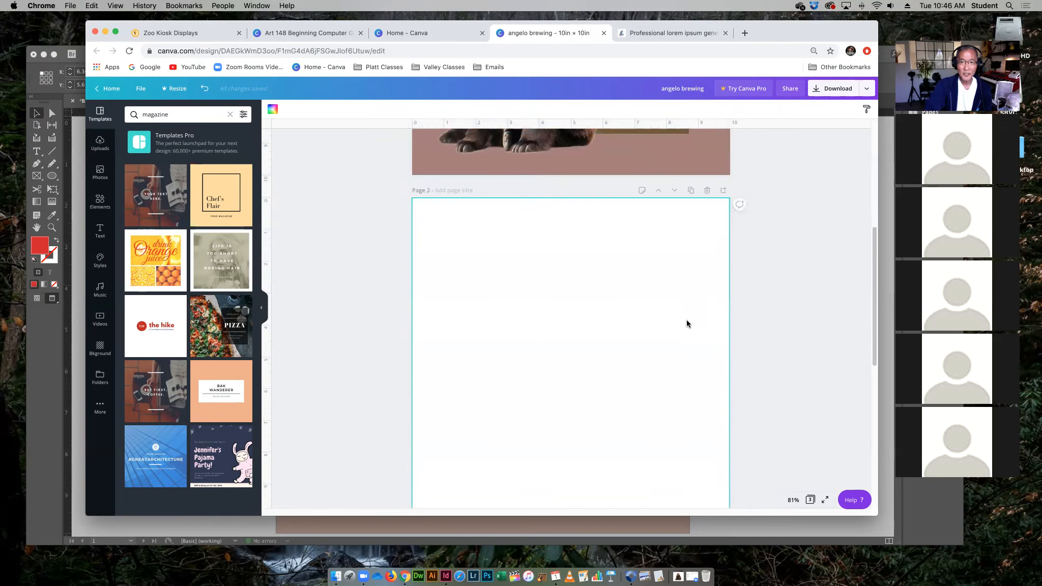
scroll(803, 299, down, 3)
scroll(802, 300, up, 2)
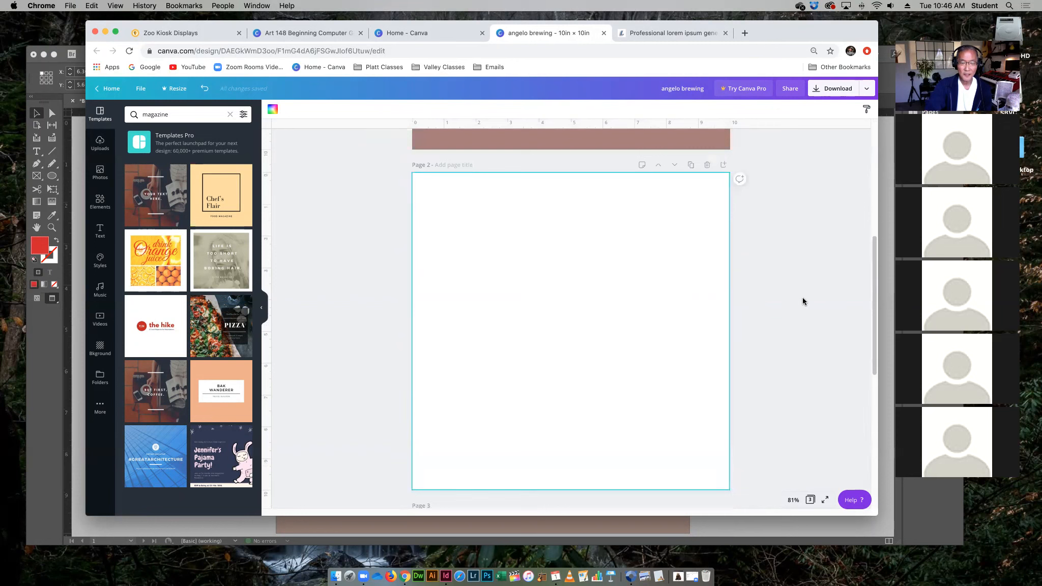
key(super+v)
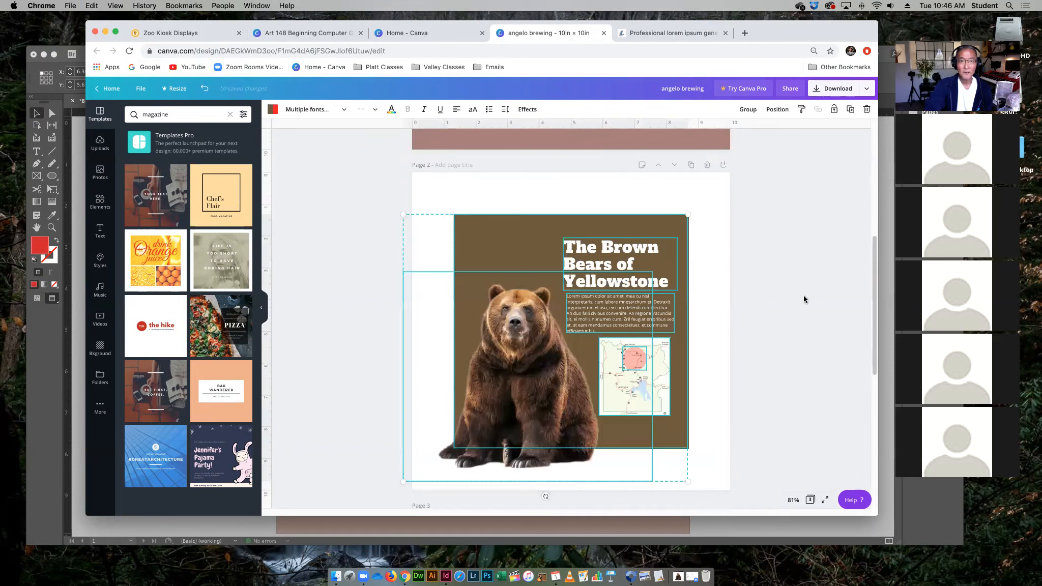
click(767, 329)
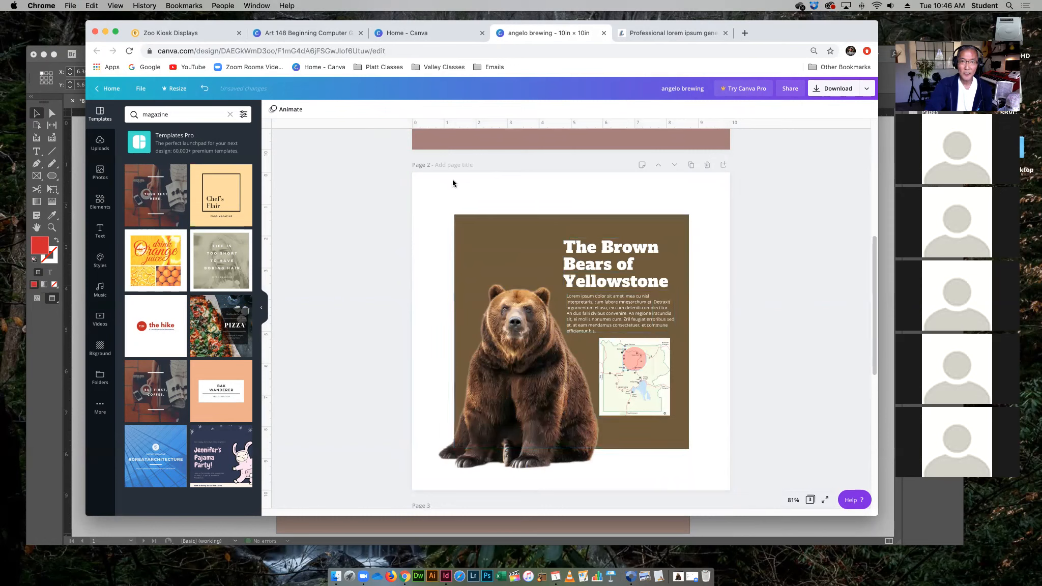
- Set page 2's background to the dark green #323B32, starting from the light green photo color
click(434, 184)
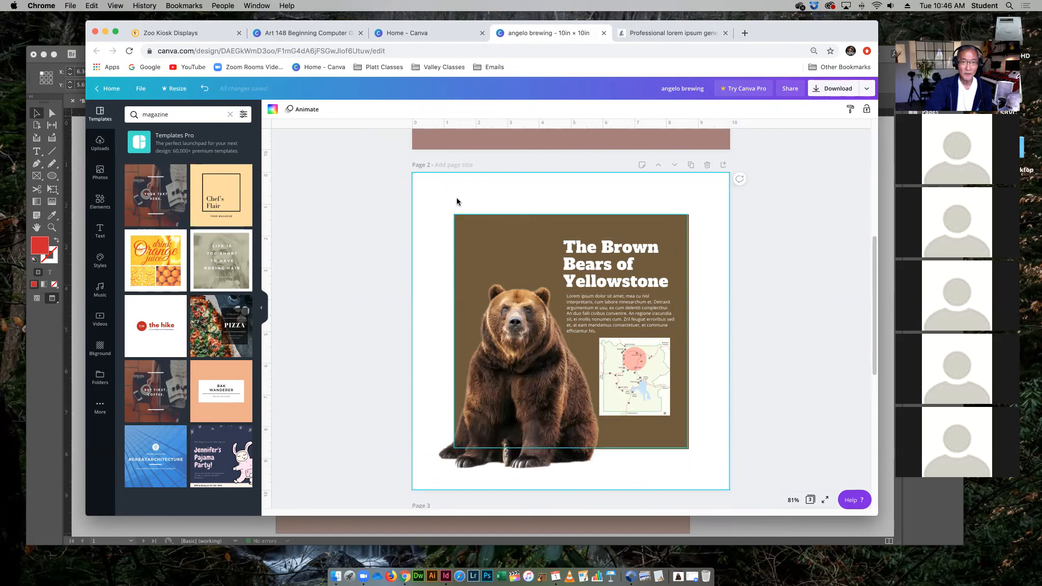
click(273, 109)
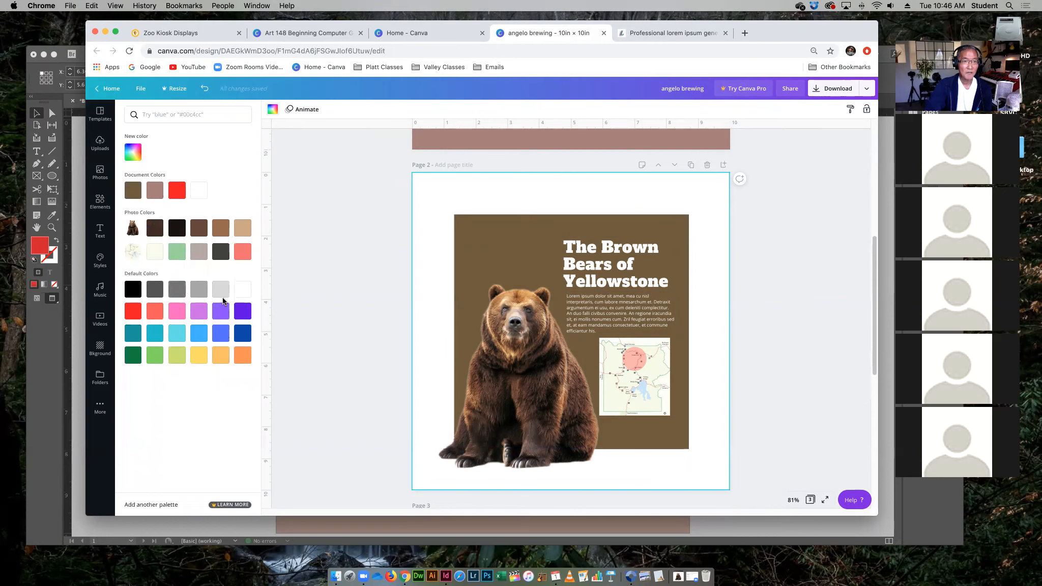
click(182, 255)
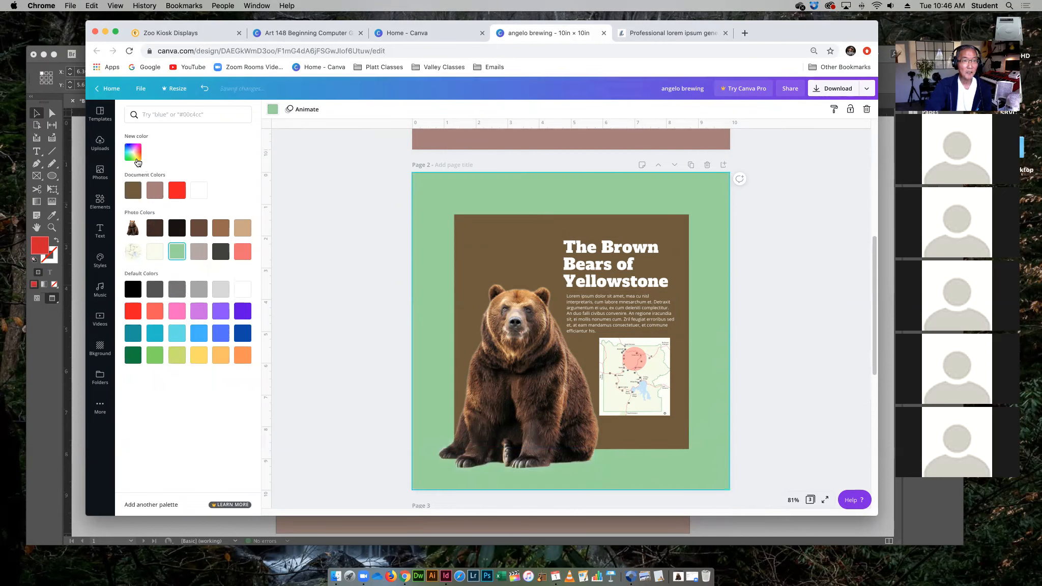
click(133, 152)
drag(164, 182, 148, 205)
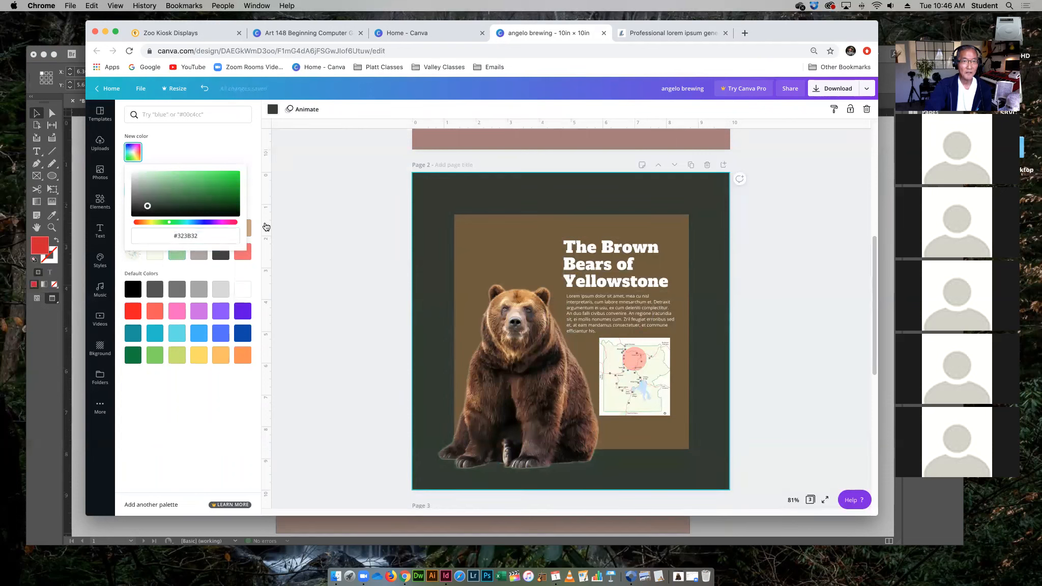
click(349, 233)
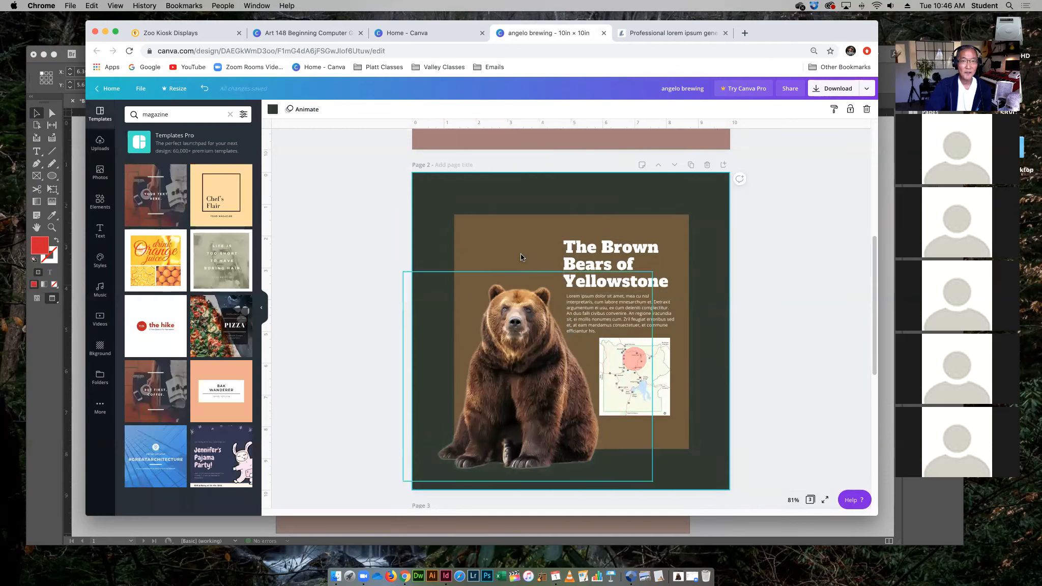
- Recolor the brown square behind the text on page 2 with the dark reddish brown from the bear's photo colors
click(457, 220)
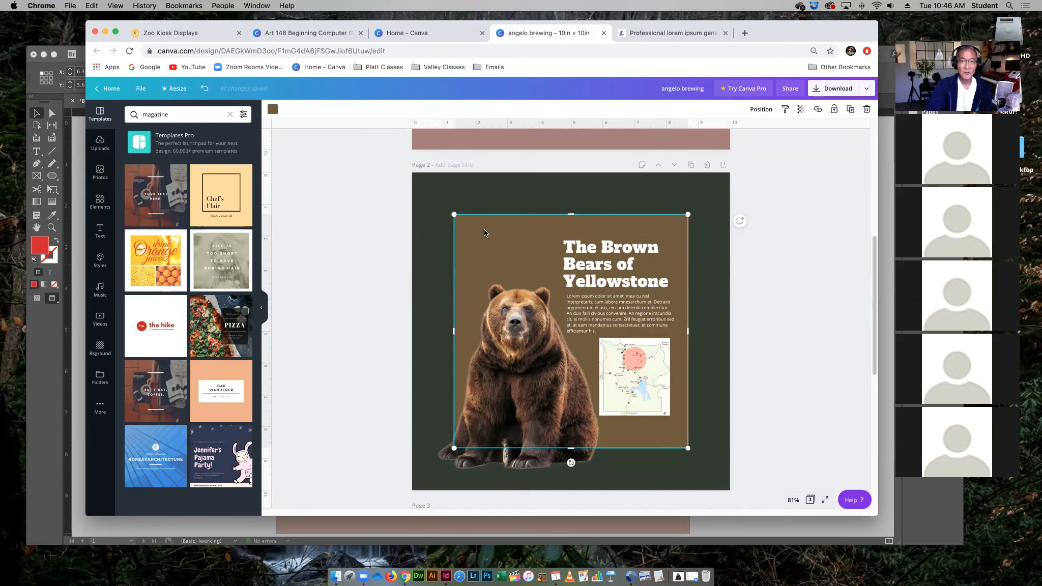
click(273, 110)
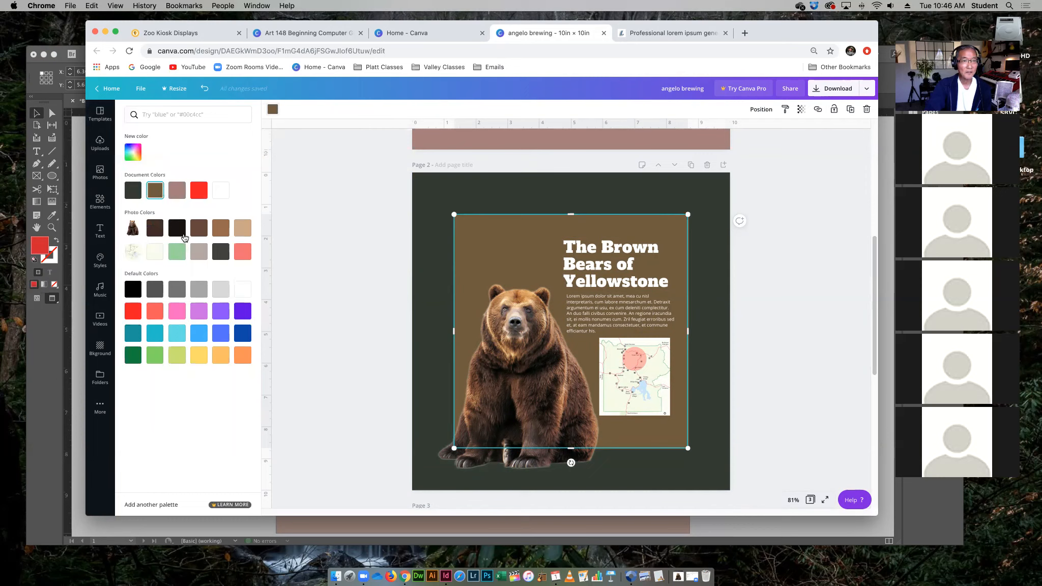
click(200, 233)
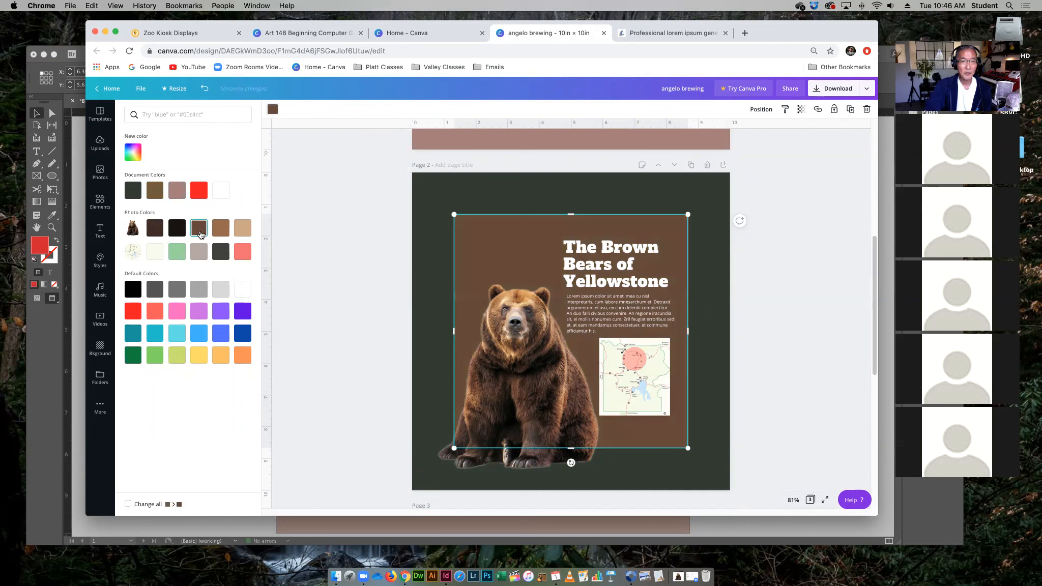
click(345, 228)
- Replace the bear on page 2 with the uploaded deer image
click(538, 328)
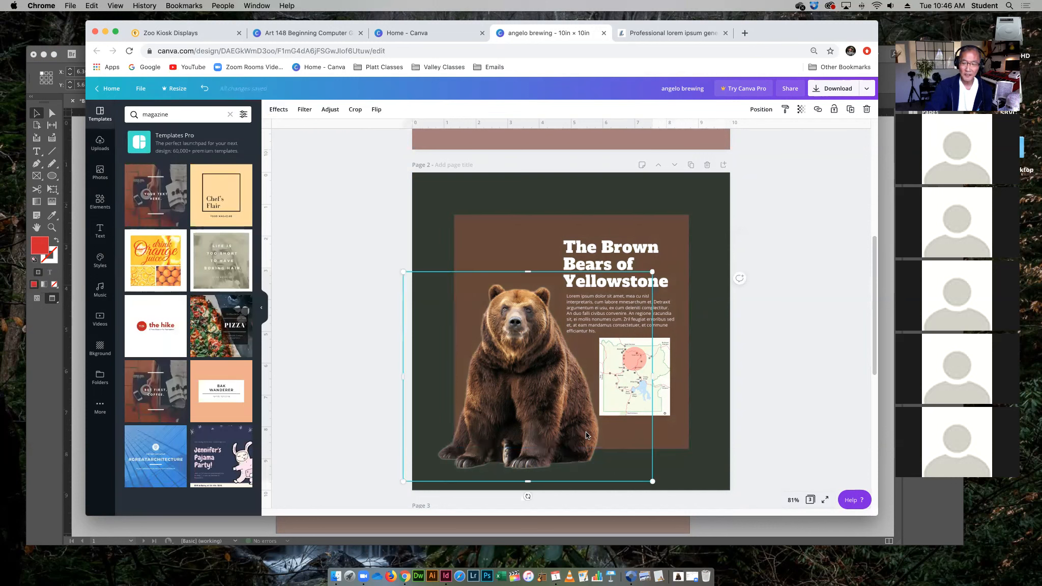
key(Delete)
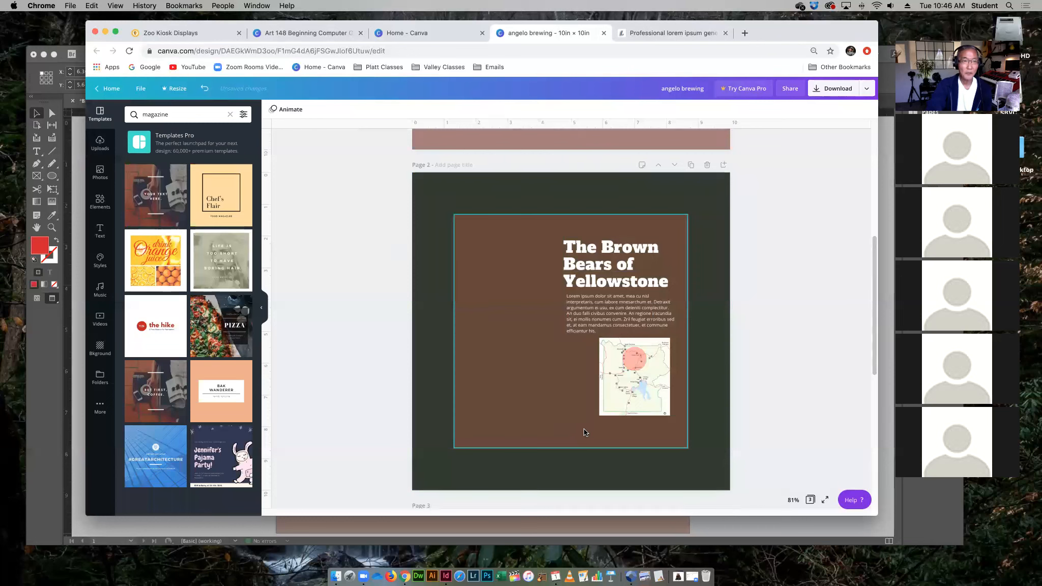
click(101, 147)
click(143, 171)
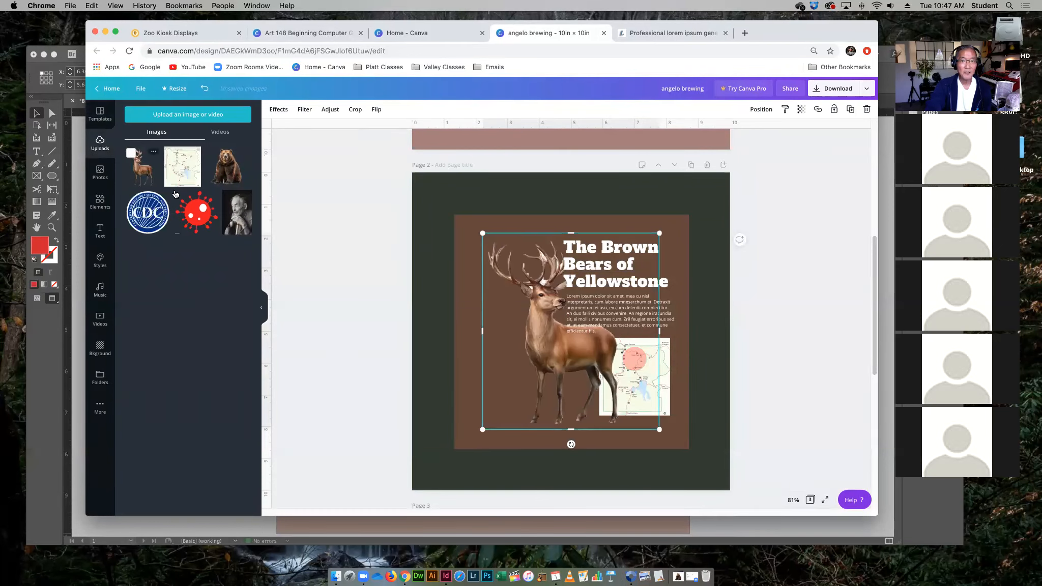
- Enlarge the deer and place it beside the text and map, with its antlers overlapping the brown square's left edge
drag(578, 354, 542, 388)
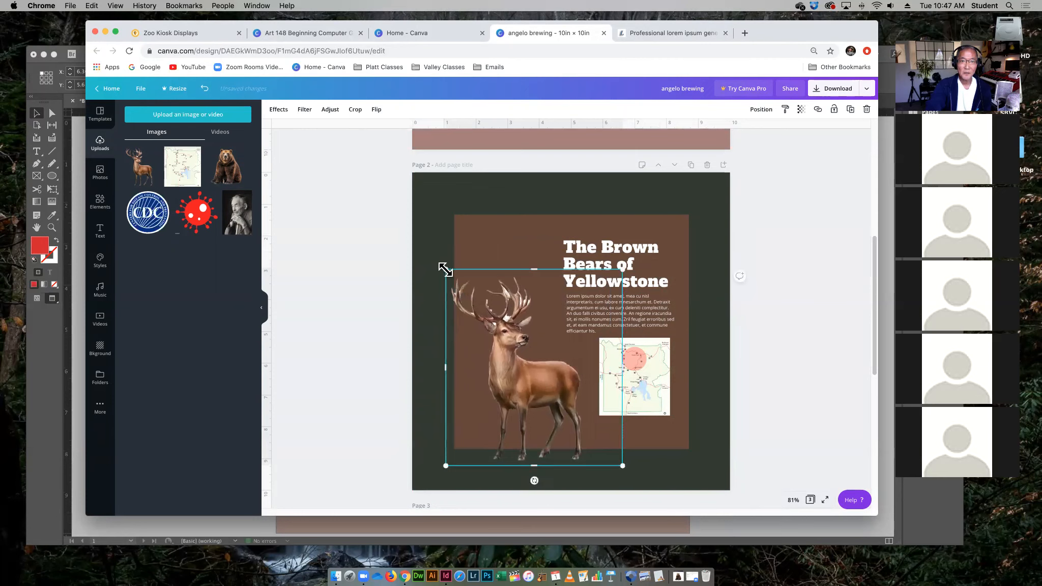
drag(446, 270, 402, 226)
drag(534, 366, 555, 369)
click(778, 340)
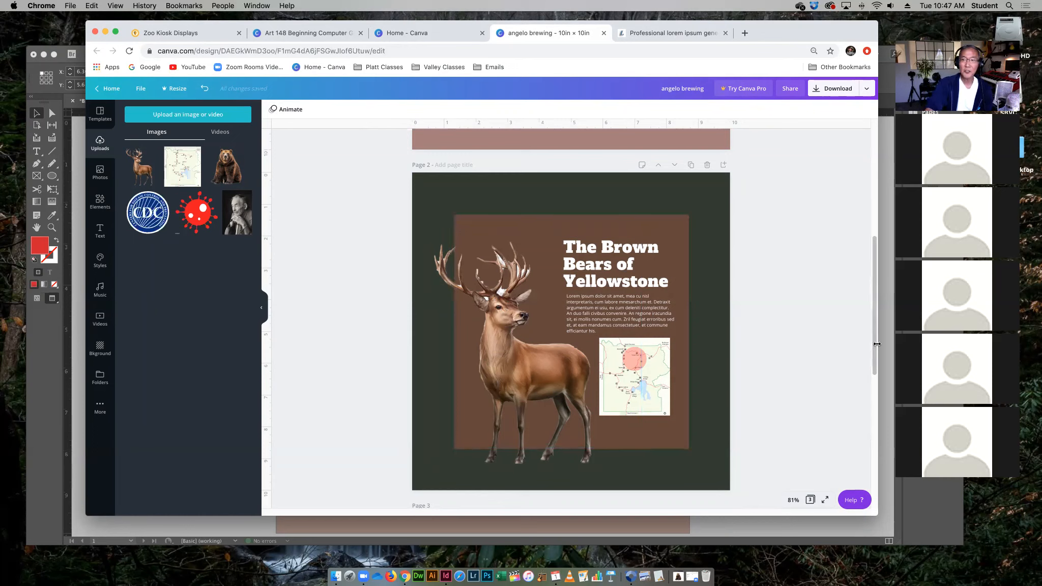
drag(874, 349, 886, 234)
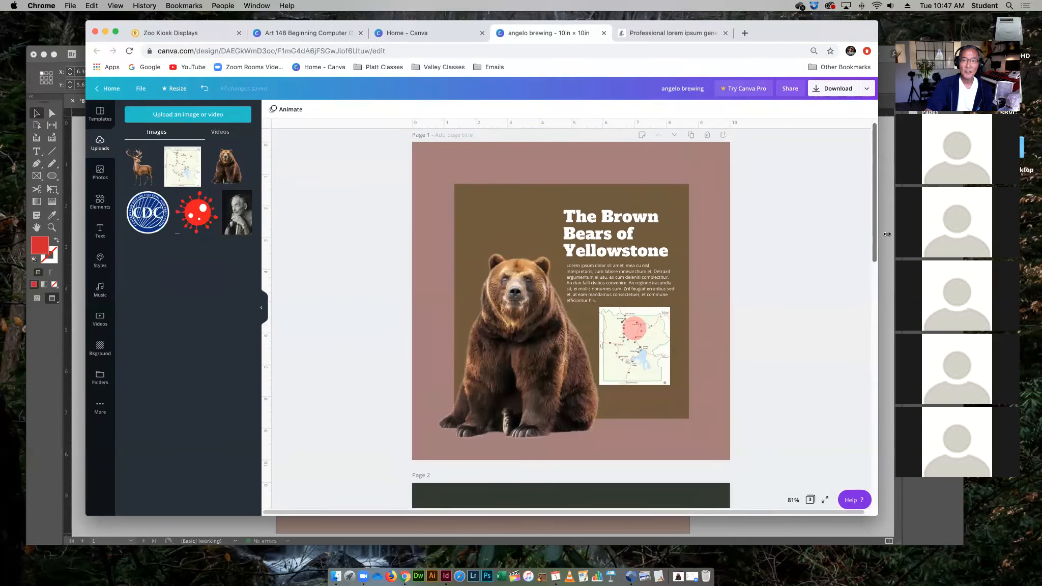
- Recolor the red highlight circle on page 2's map with the document's dark green and check its transparency setting
drag(874, 234, 874, 320)
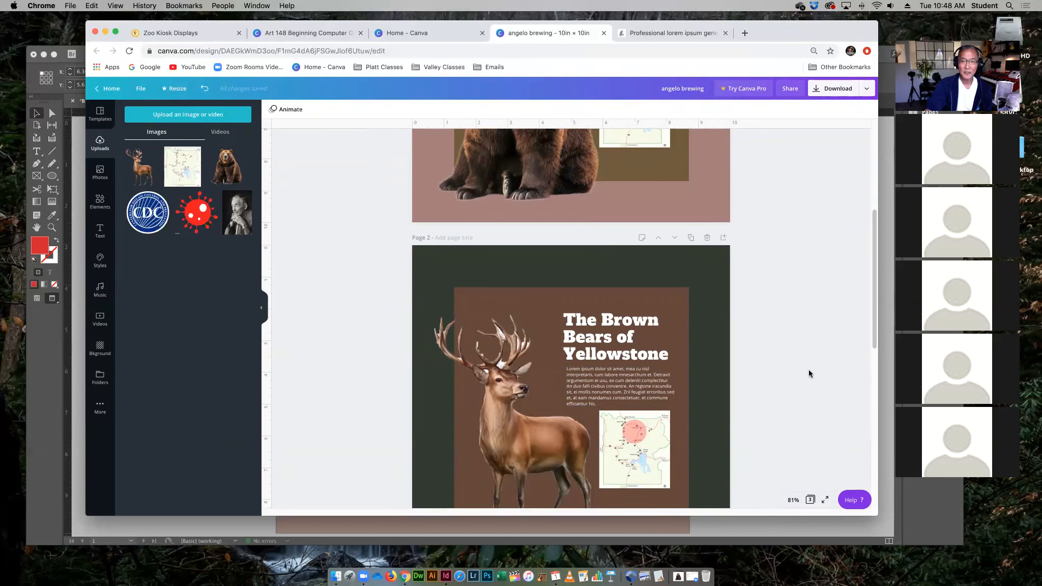
click(640, 436)
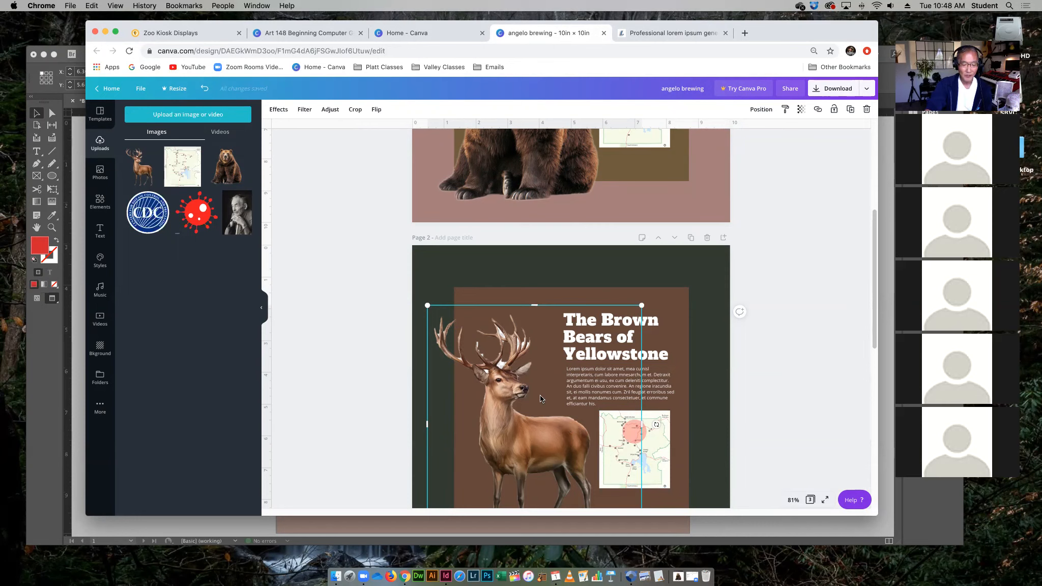
click(631, 436)
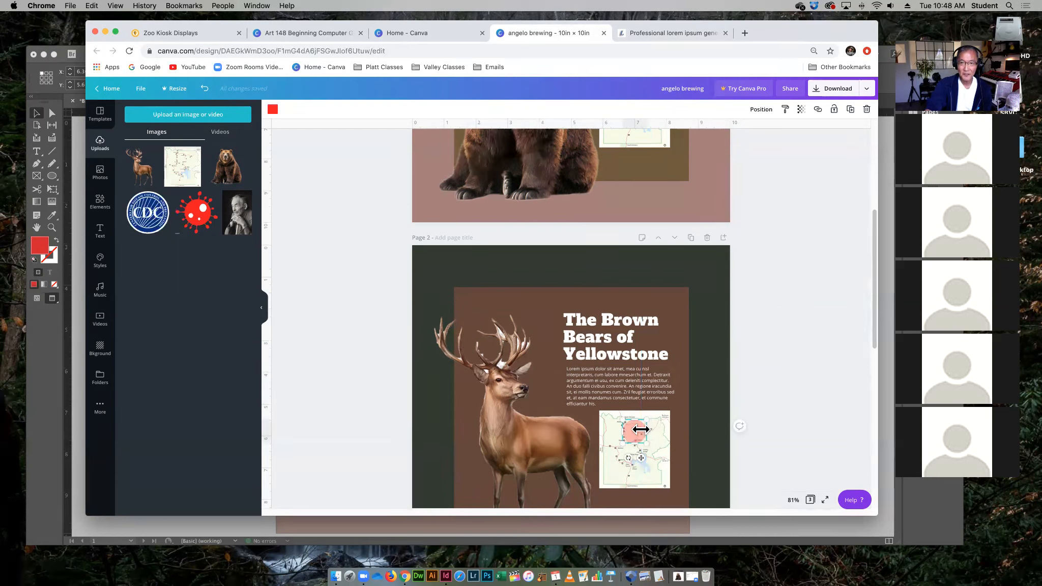
click(273, 109)
click(133, 190)
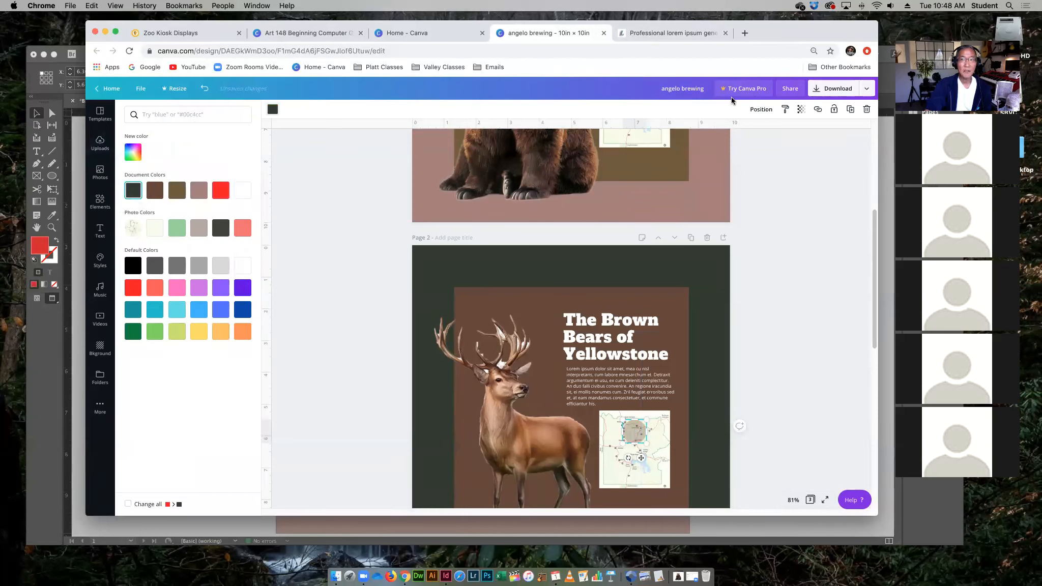
click(800, 109)
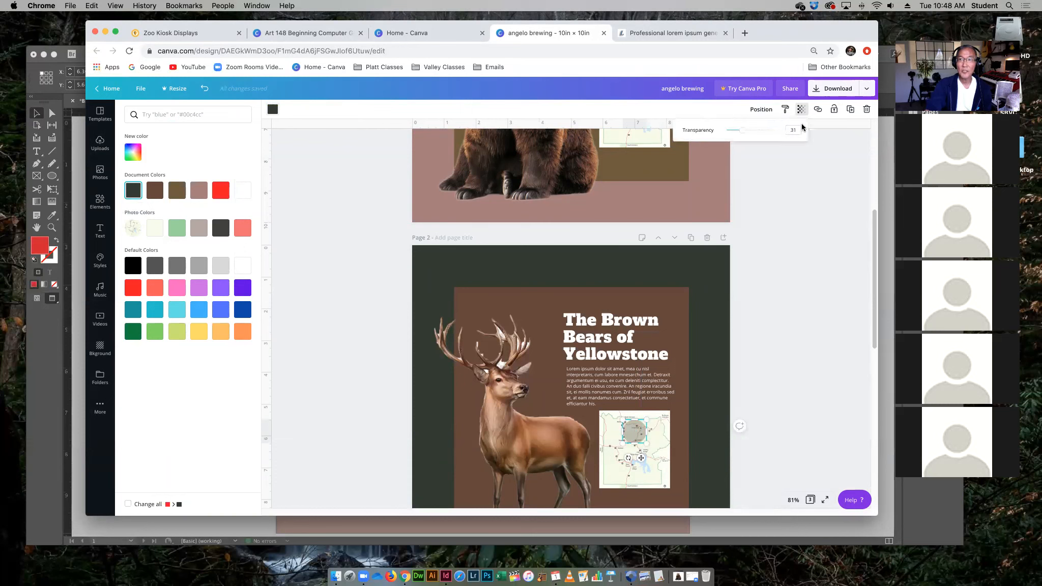
click(785, 350)
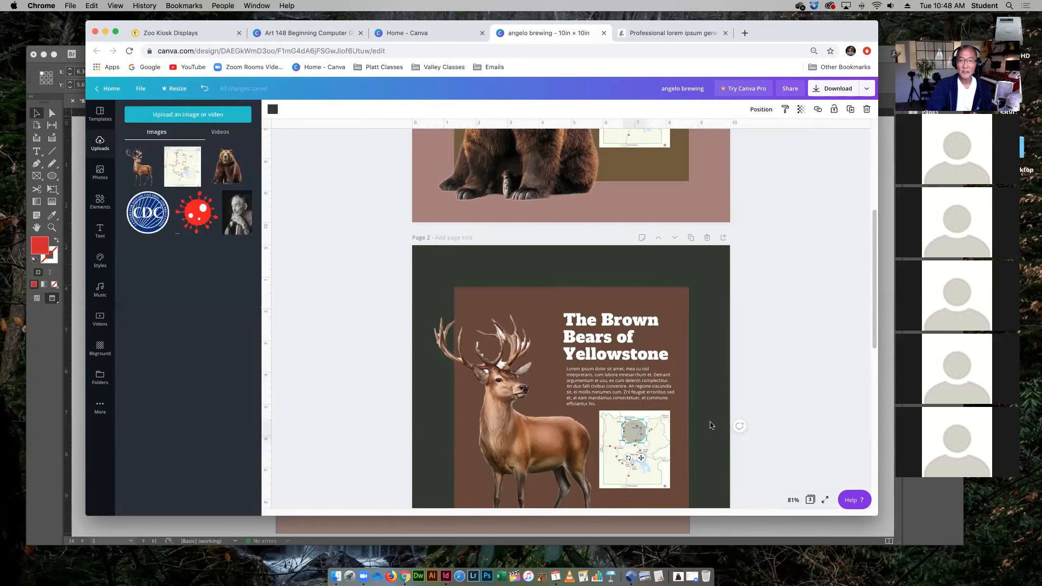
- Try to move the highlight circle on page 2's map where the deer image's frame overlaps it
click(634, 432)
click(632, 432)
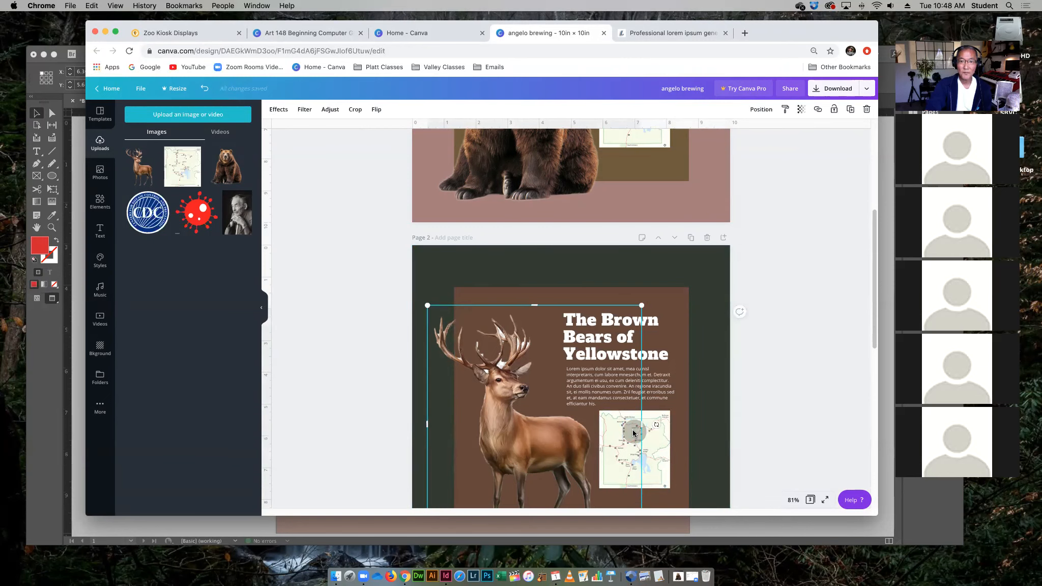
click(633, 434)
drag(632, 435, 636, 430)
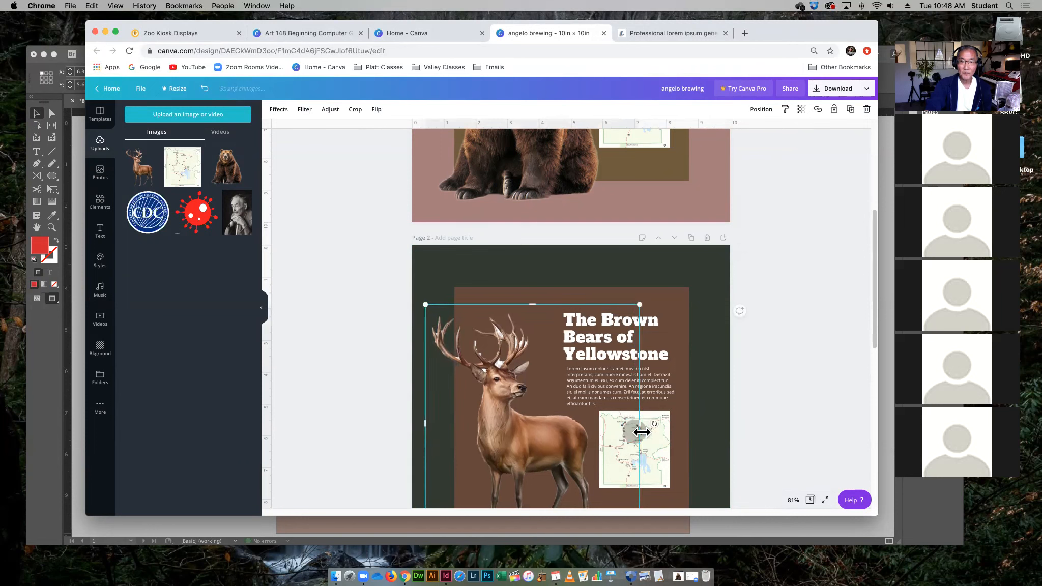
click(629, 433)
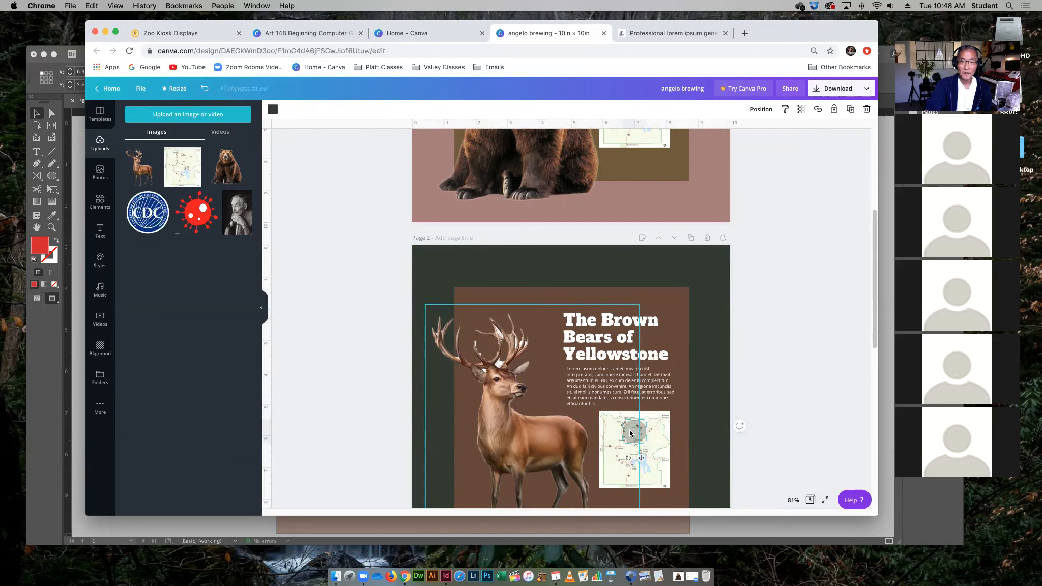
drag(630, 432, 631, 431)
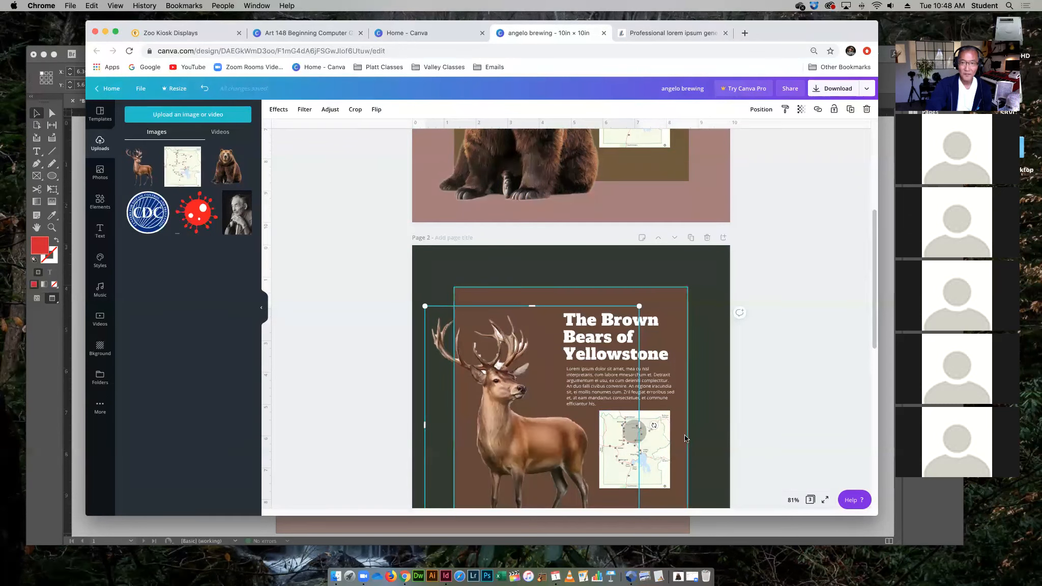
click(751, 433)
click(642, 437)
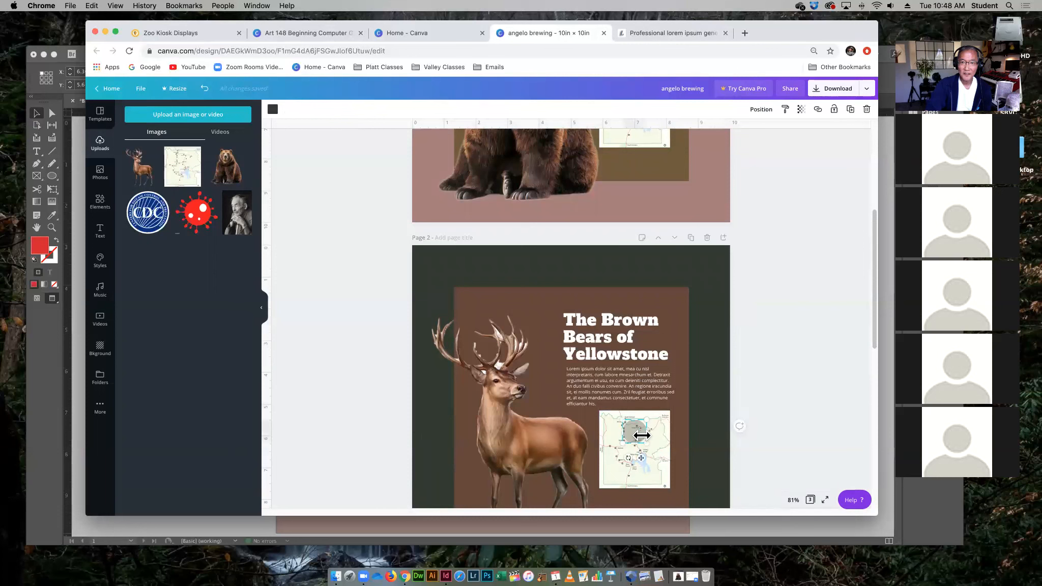
mouse_move(640, 434)
mouse_down()
mouse_move(646, 442)
mouse_move(634, 433)
mouse_up()
click(632, 432)
click(637, 432)
drag(640, 431, 639, 439)
- Move the highlight circle to the lower-right area of page 2's map, shifting the deer aside to reach it and back again
drag(523, 417, 491, 421)
drag(637, 438, 656, 468)
drag(526, 434, 559, 430)
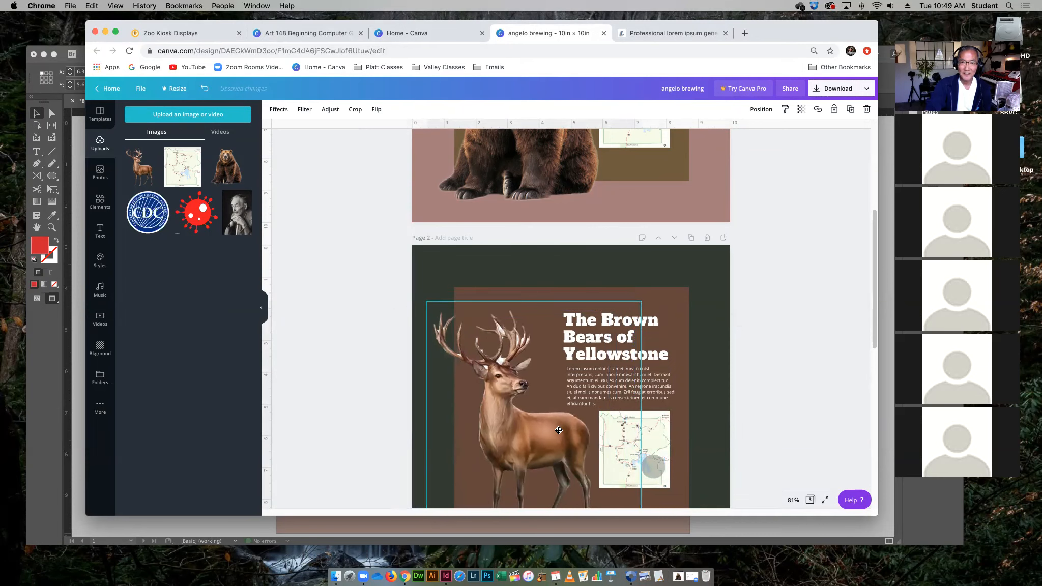
click(822, 469)
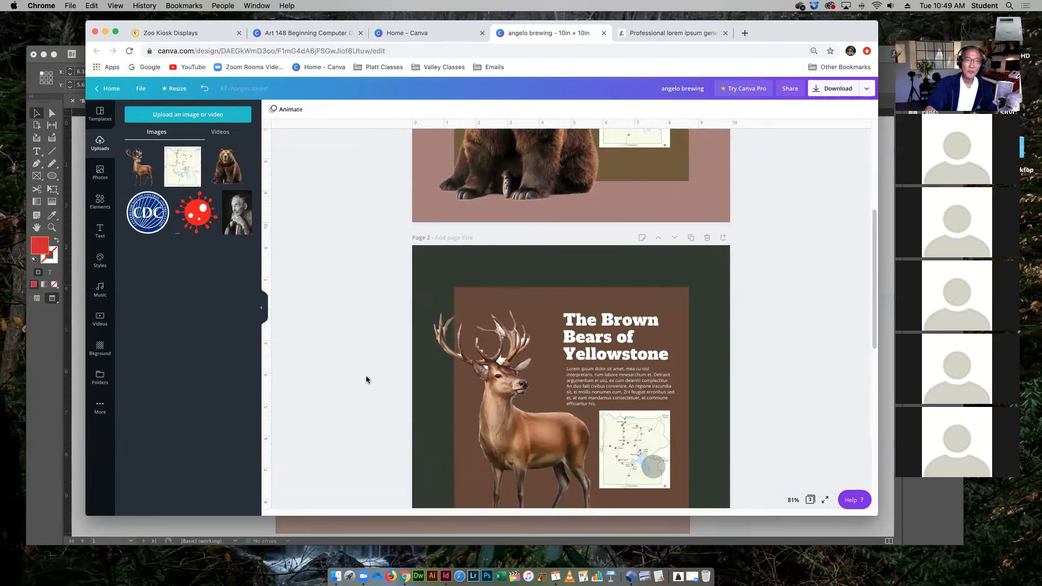
- Switch to the Zoo Kiosk Displays assignment page in Canvas, passing the Art 148 Beginning Computer Graphics folder, to review the specifications
click(324, 32)
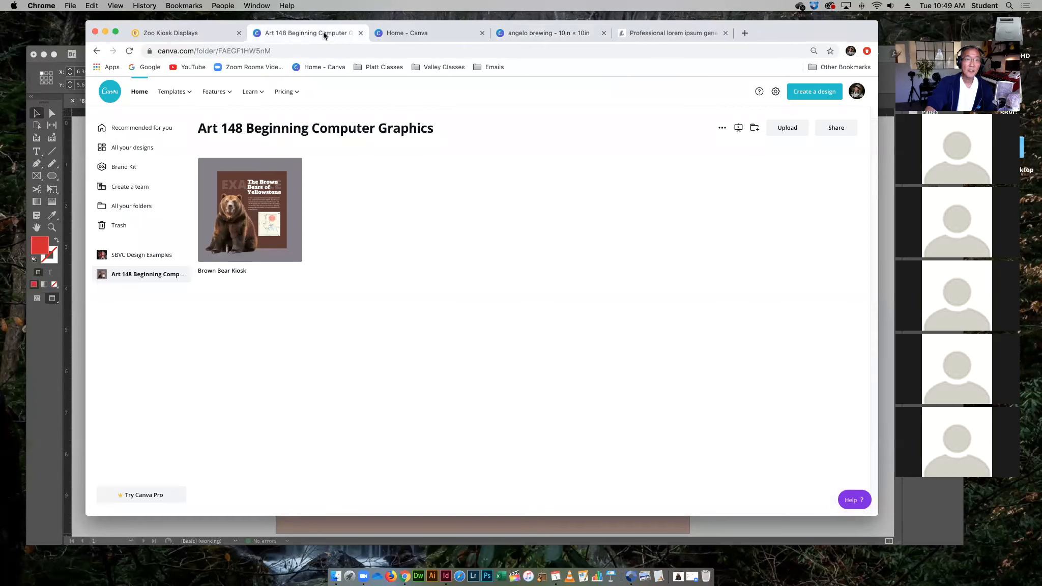
click(198, 31)
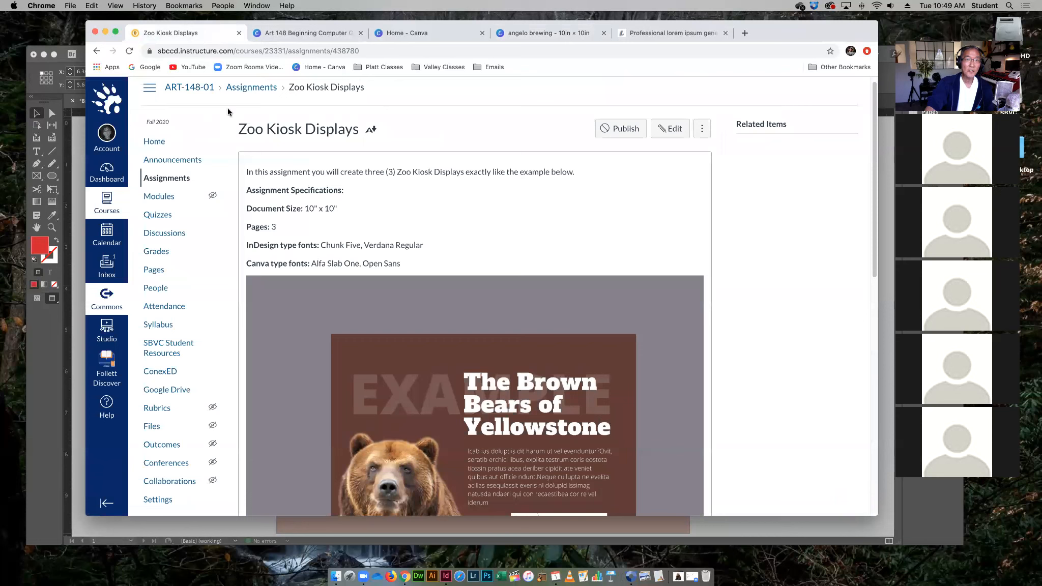